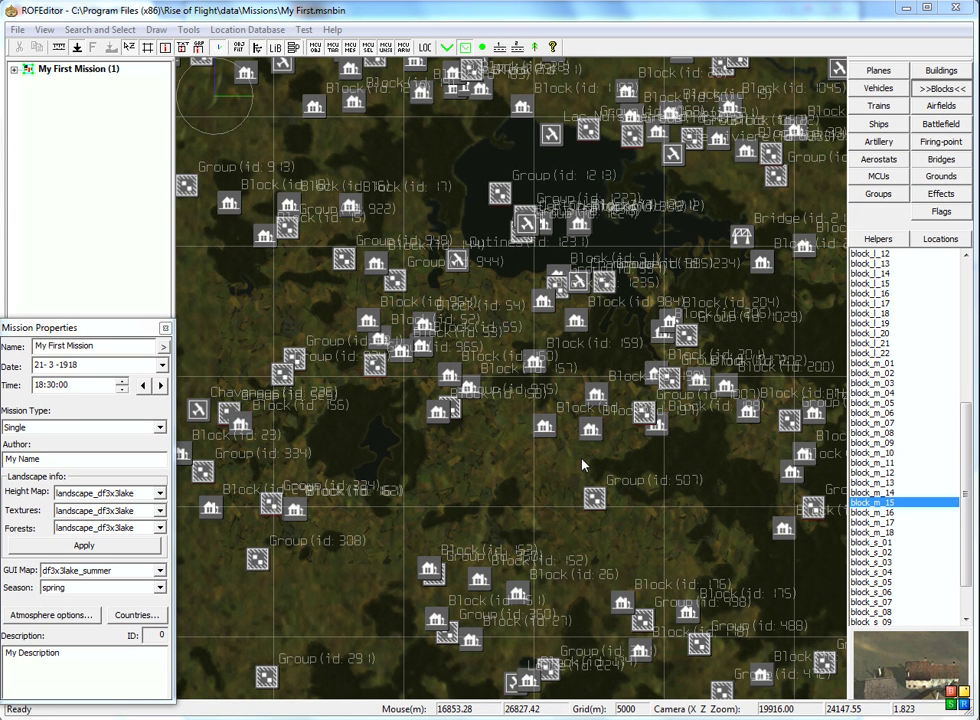
Pan and zoom the map to look over the df3x3lake landscape and mission area
right_drag(605, 342, 513, 438)
right_drag(570, 347, 567, 518)
scroll(480, 503, up, 4)
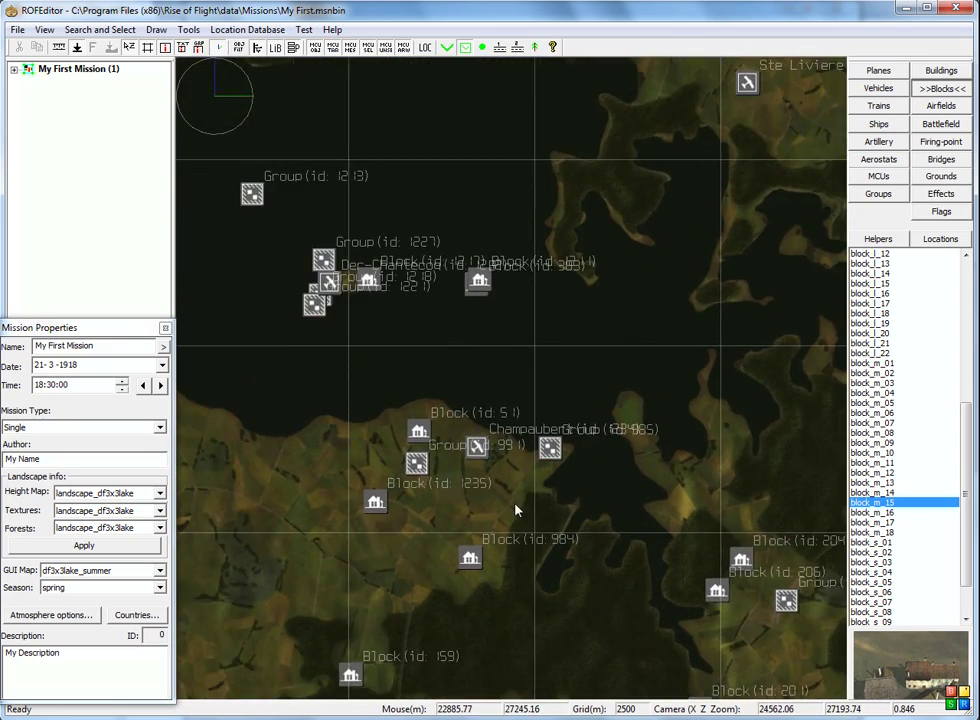
scroll(510, 505, up, 3)
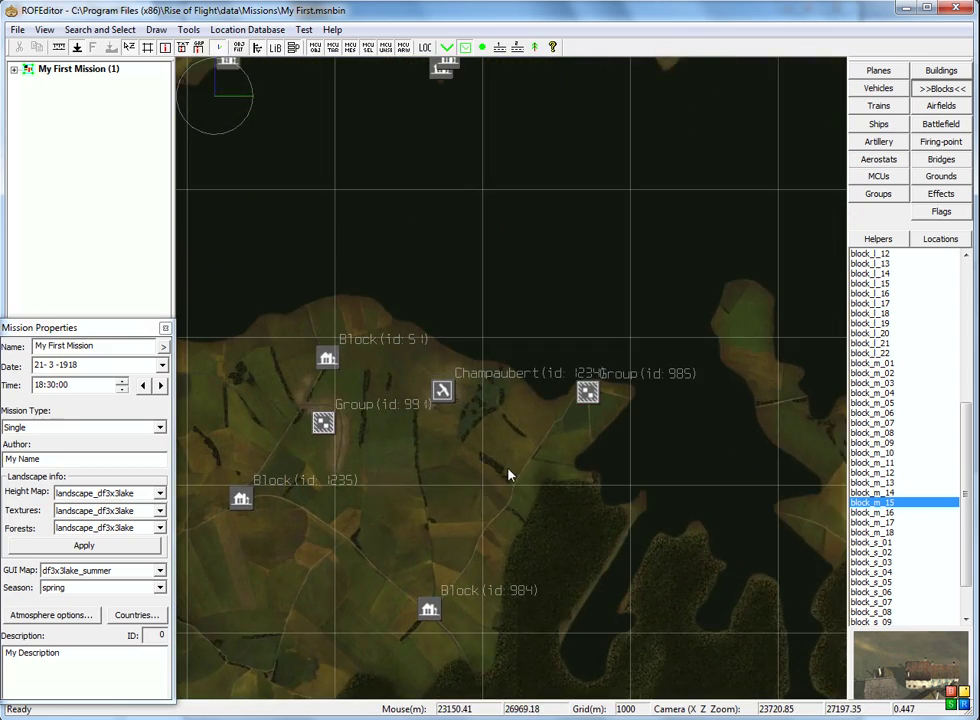
right_drag(508, 476, 551, 480)
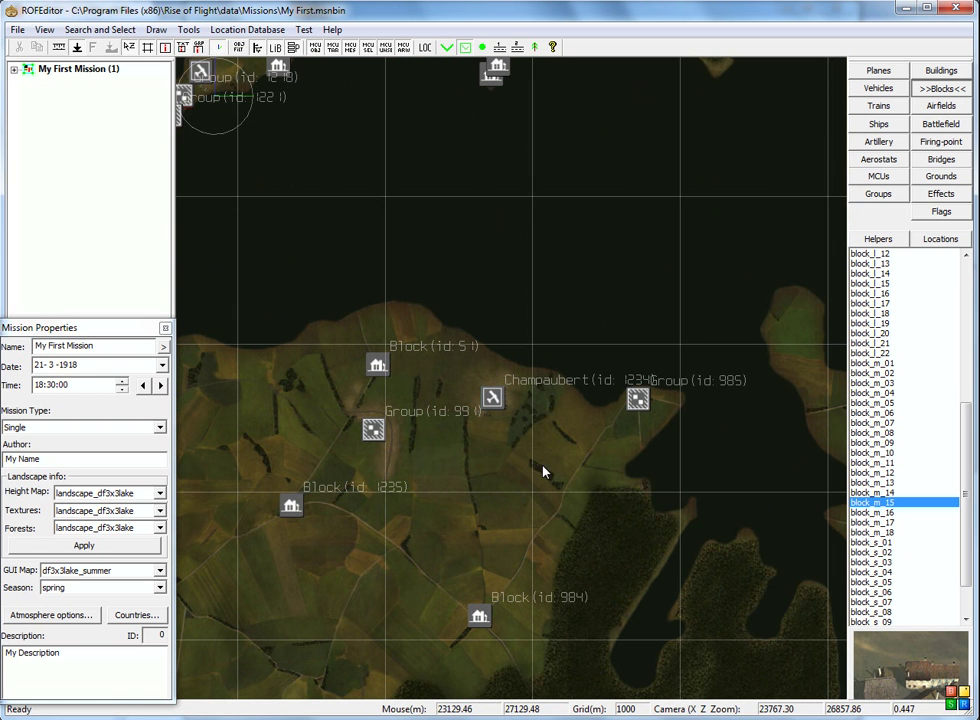
scroll(615, 437, down, 4)
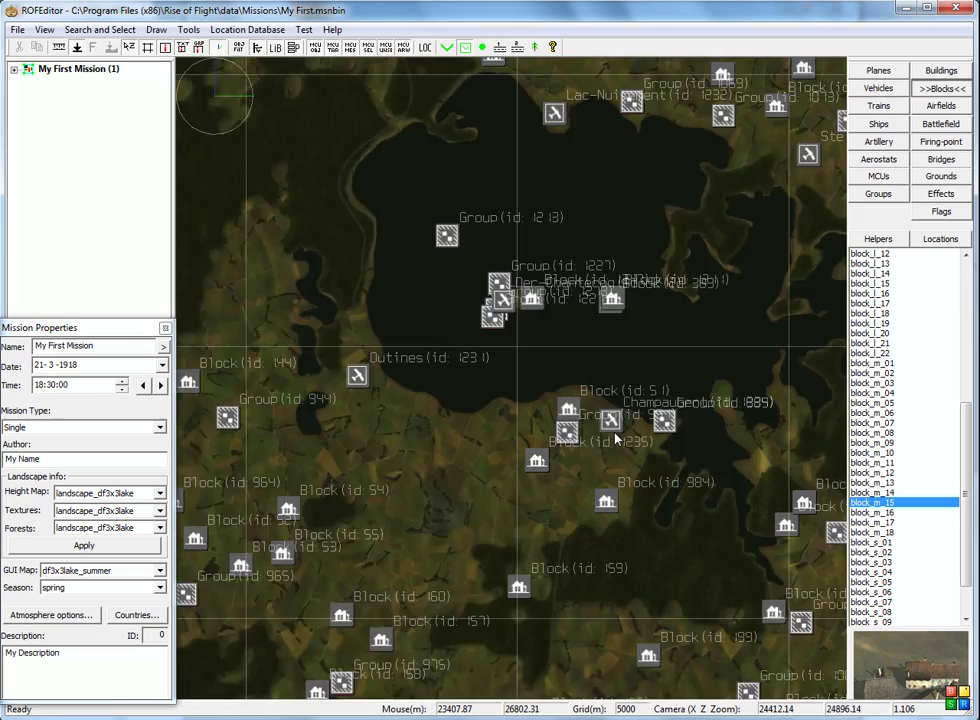
scroll(615, 437, down, 3)
right_drag(508, 339, 395, 368)
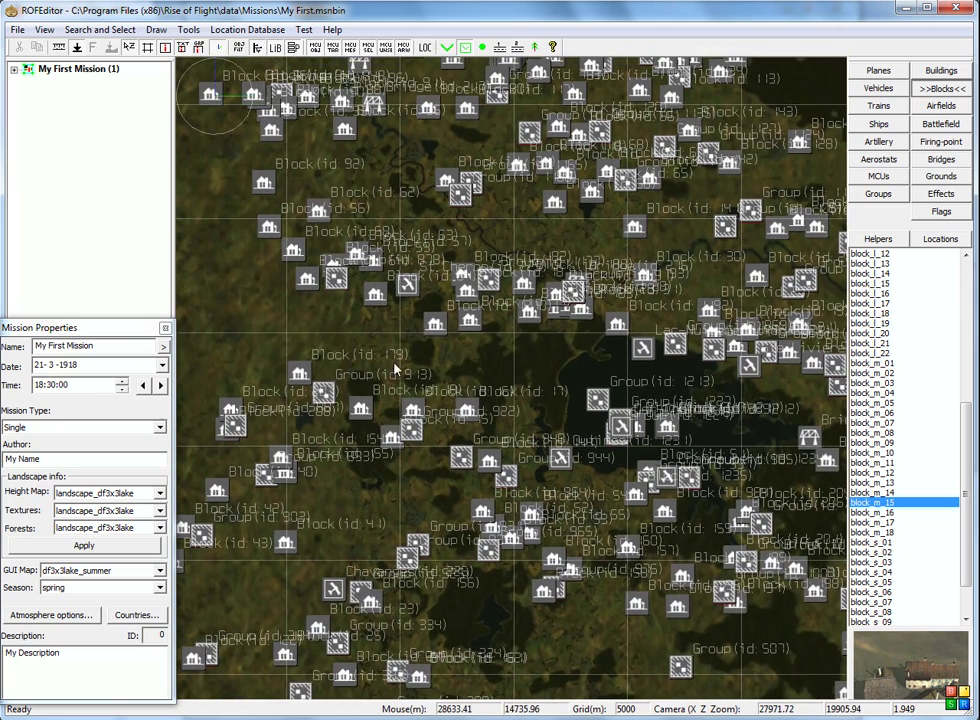
right_drag(443, 180, 557, 282)
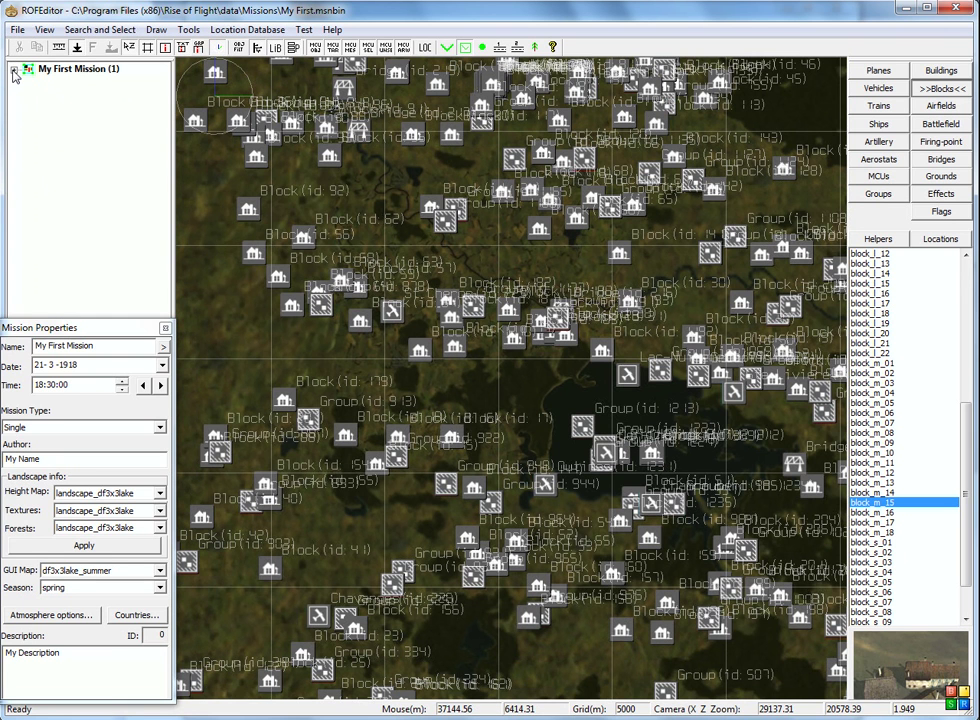
Expand My First Mission in the tree and re-dock the Mission Properties panel lower on the left
click(13, 71)
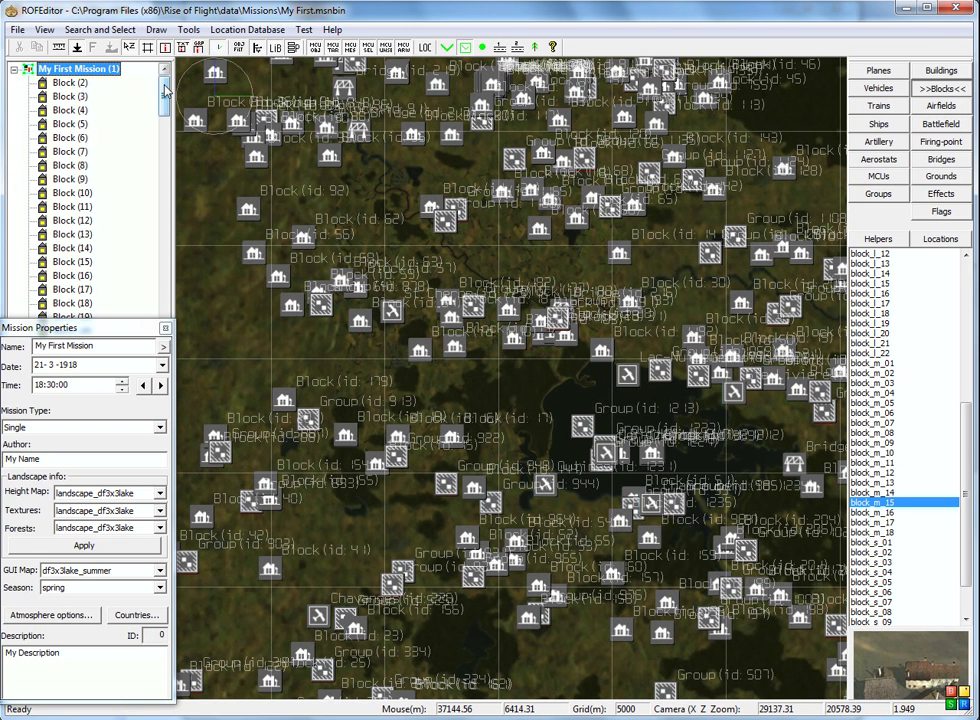
drag(166, 90, 125, 215)
drag(155, 327, 369, 465)
drag(164, 272, 125, 73)
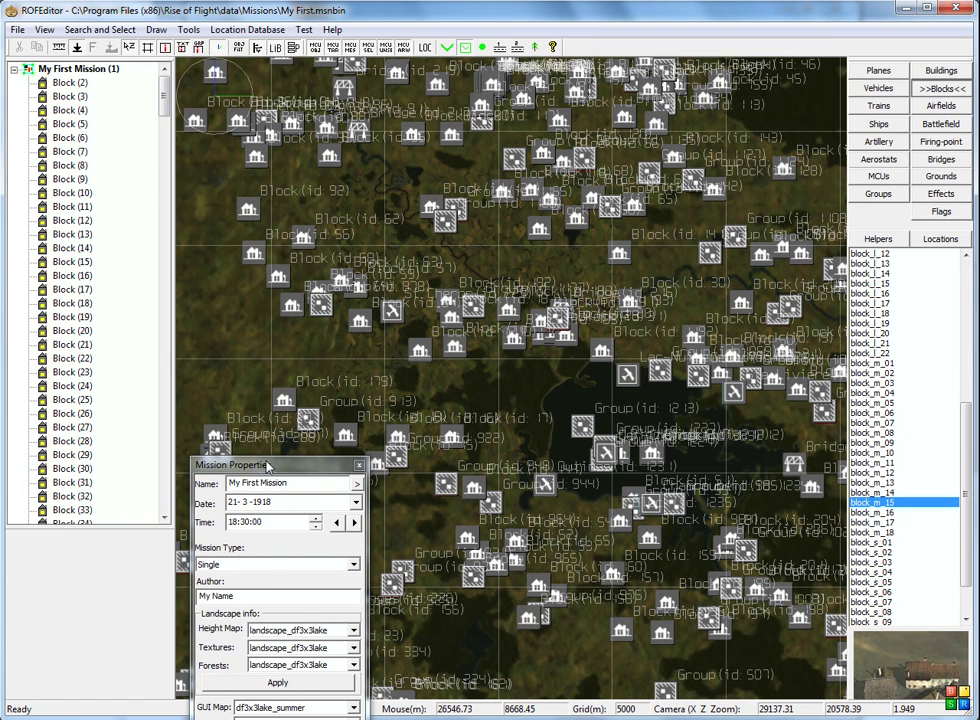
drag(267, 466, 80, 392)
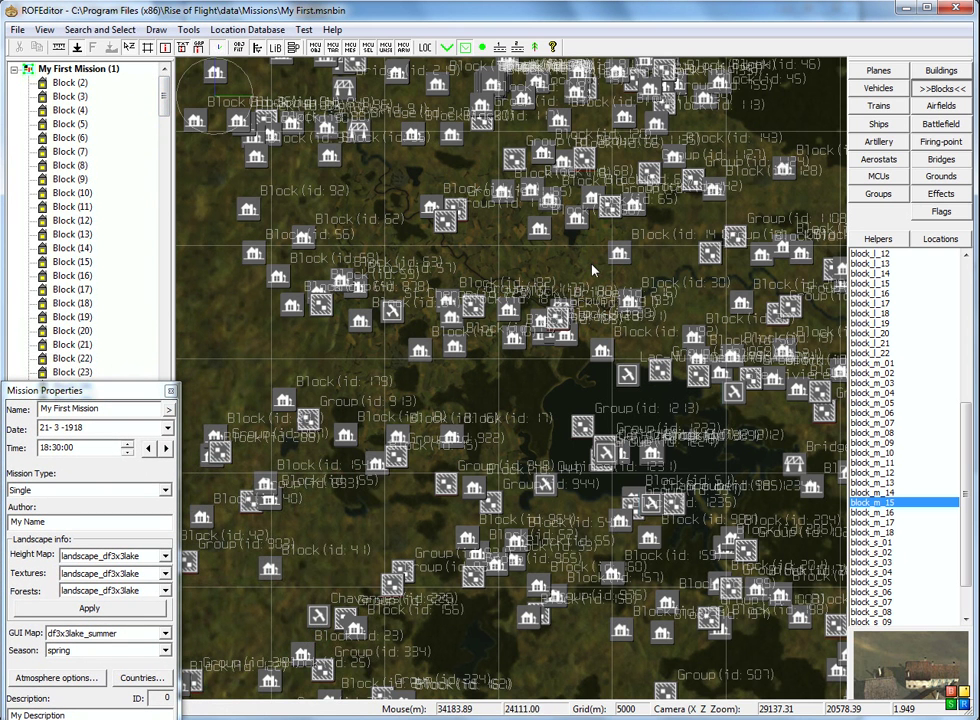
Zoom out to the whole mission, select all objects and group them into Group (1236)
scroll(592, 270, down, 5)
scroll(560, 290, up, 2)
scroll(542, 307, down, 2)
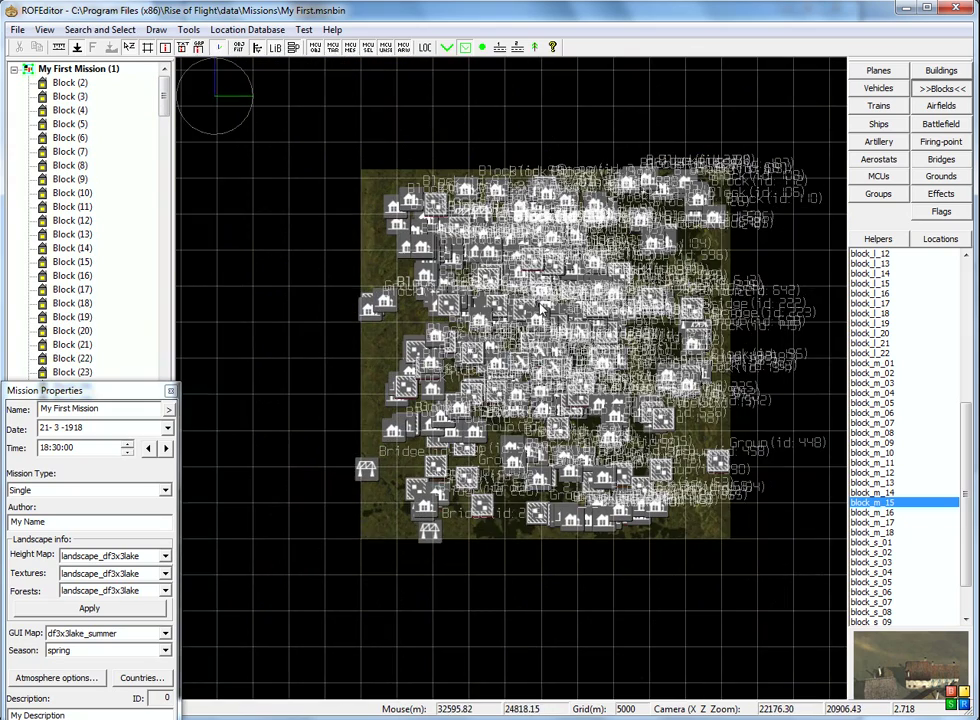
right_drag(718, 246, 585, 310)
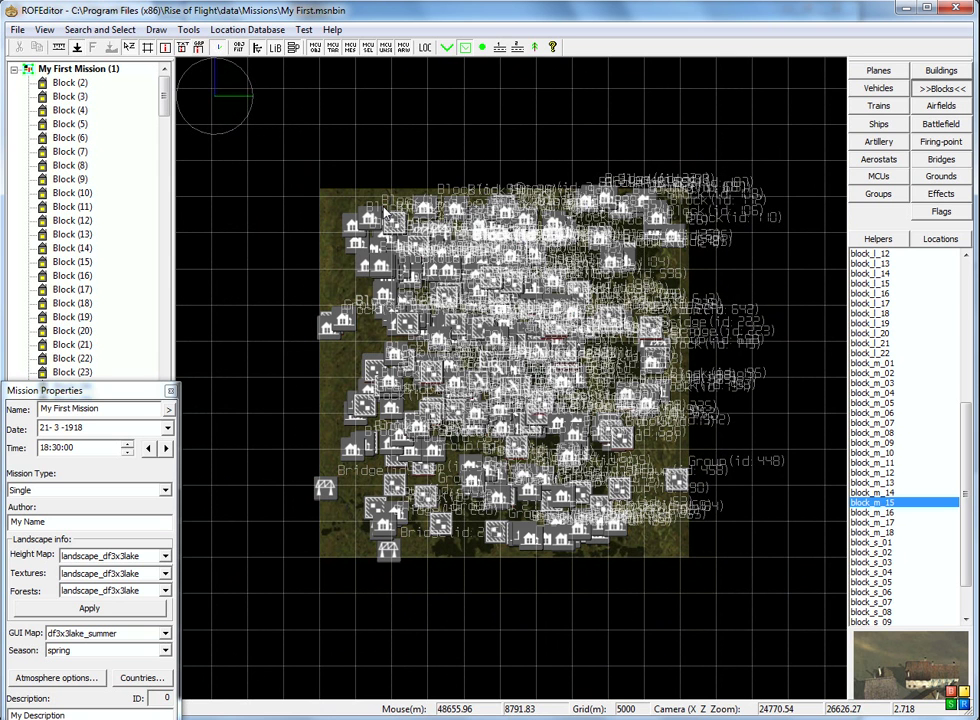
key(ctrl+a)
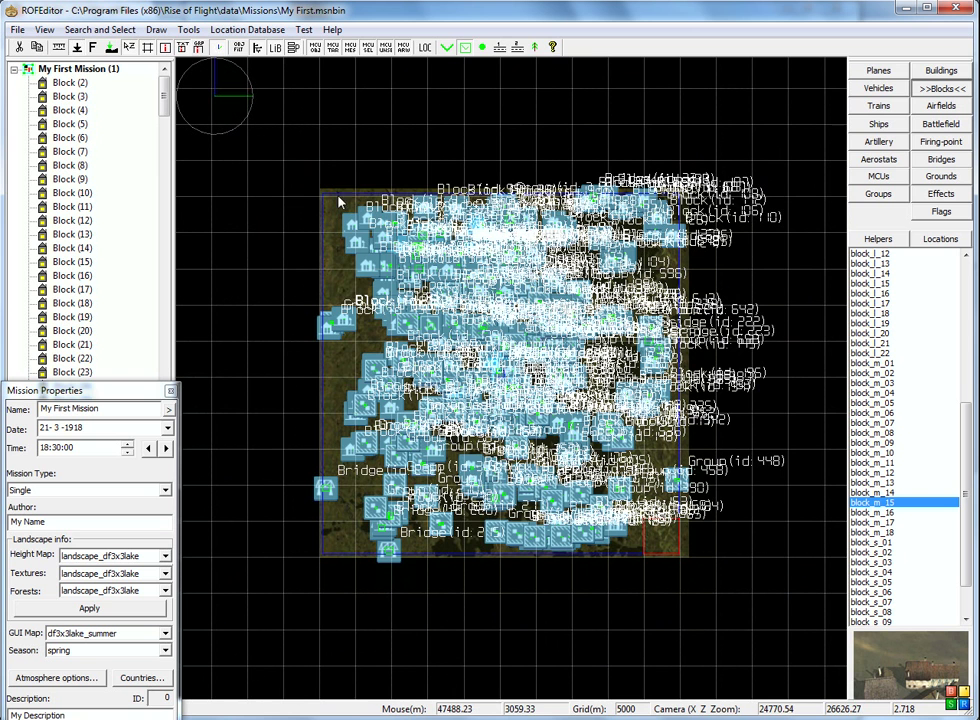
right_click(343, 175)
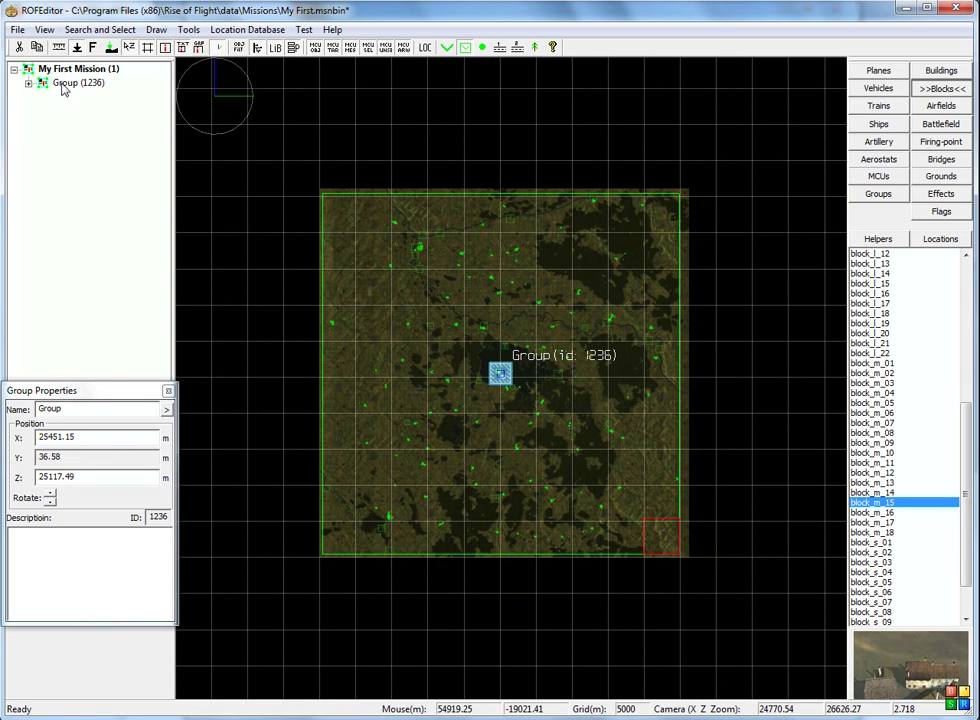
Replace the group's default name with 'Scenery', then deselect it
click(69, 410)
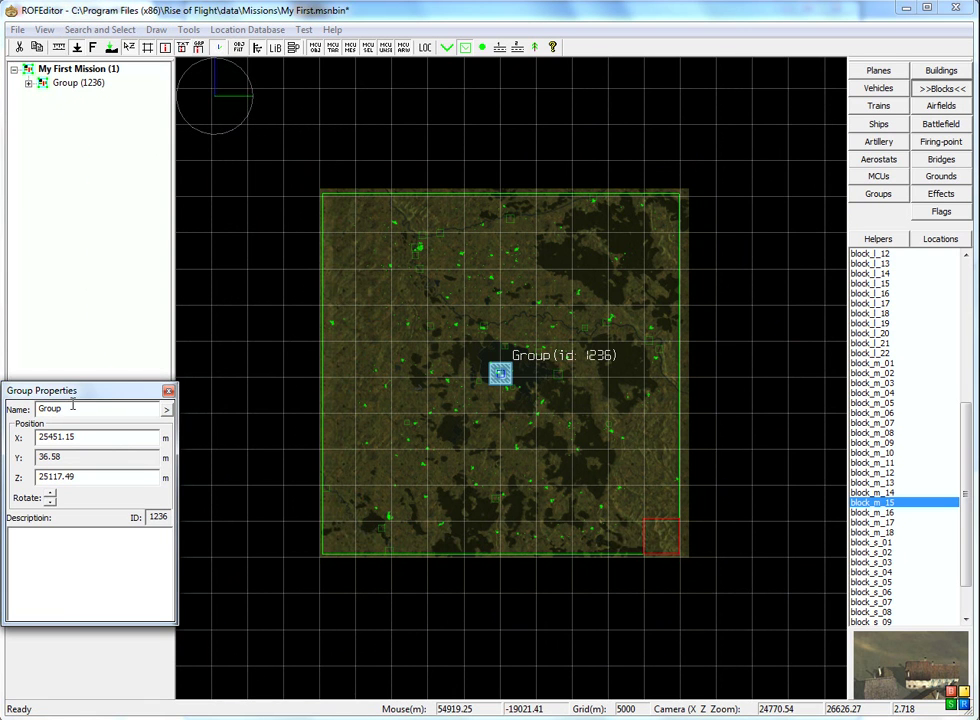
key(BackSpace)
key(BackSpace)
key(BackSpace)
key(BackSpace)
key(BackSpace)
text(S)
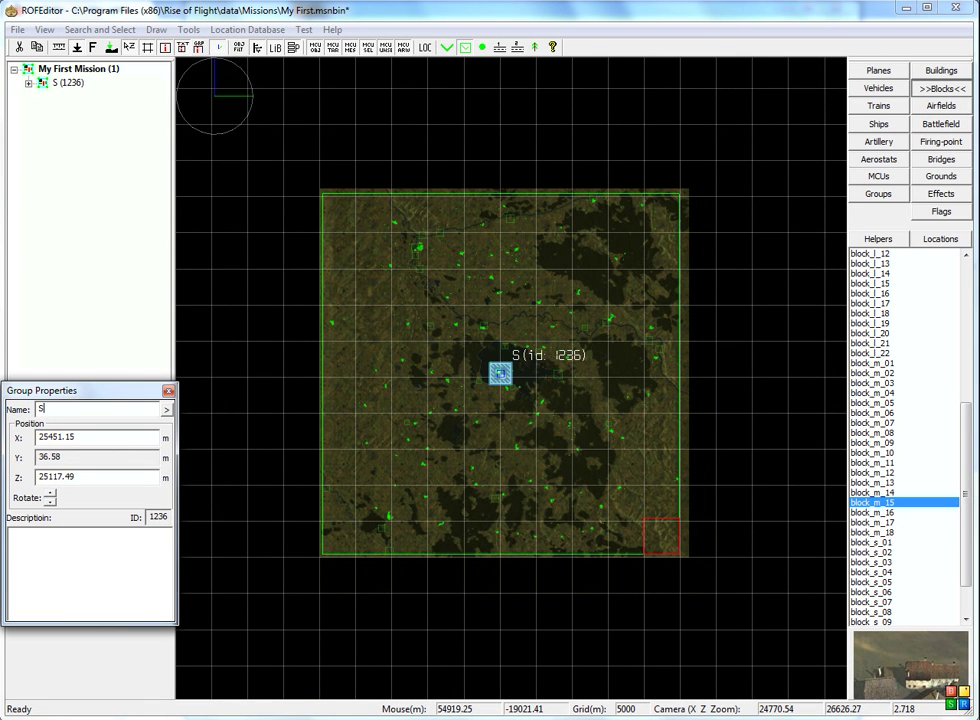
text(cenery)
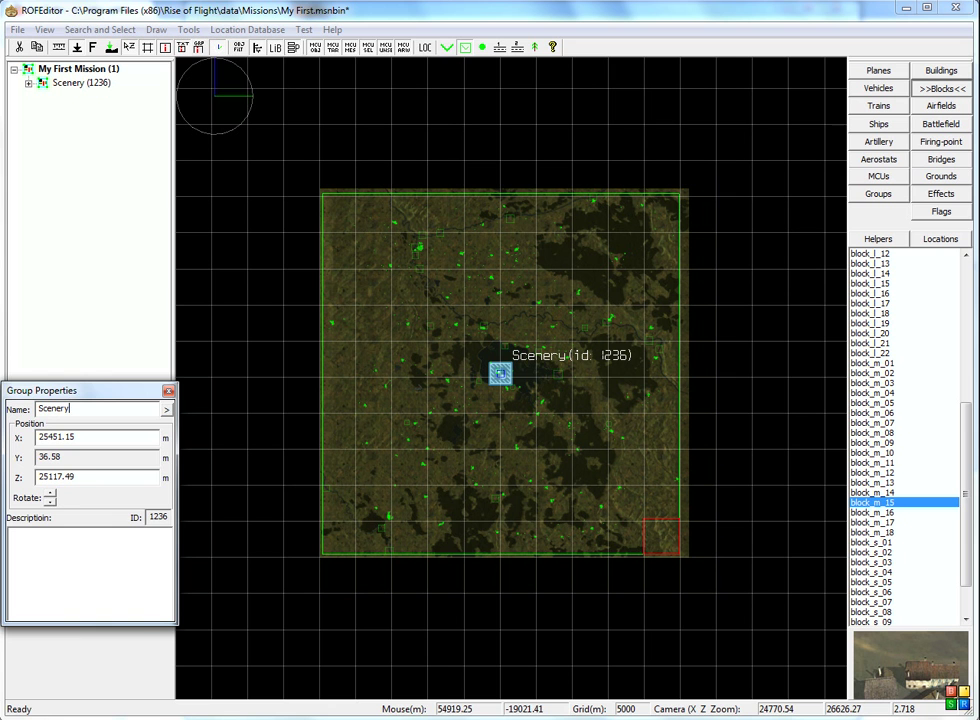
click(284, 335)
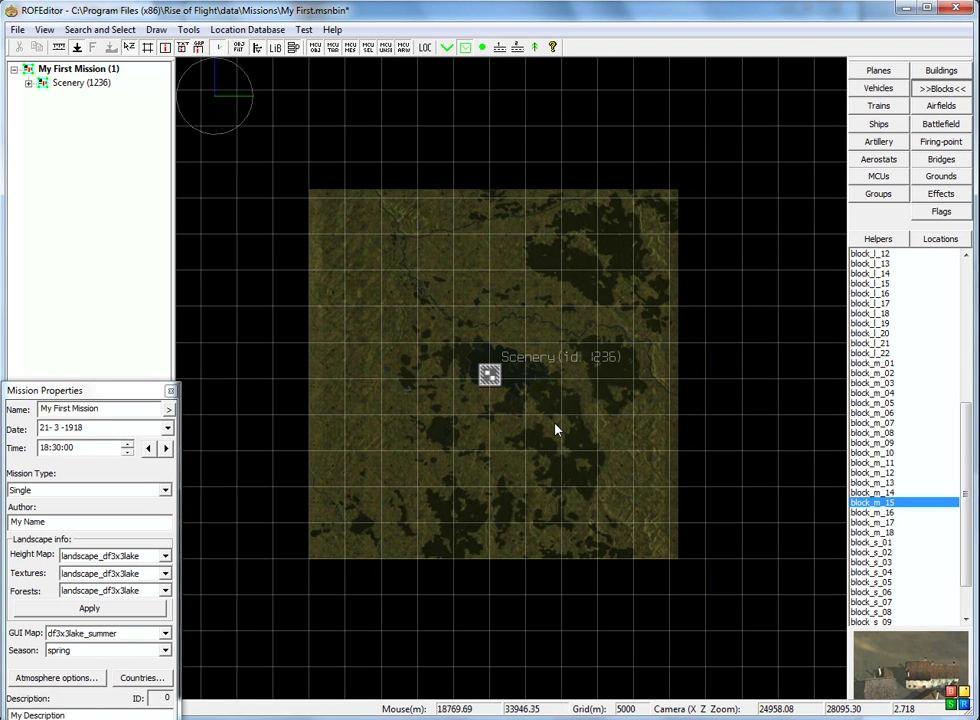
Zoom in around the Scenery (1236) icon and select it to show its group properties
scroll(487, 371, up, 3)
scroll(487, 371, up, 3)
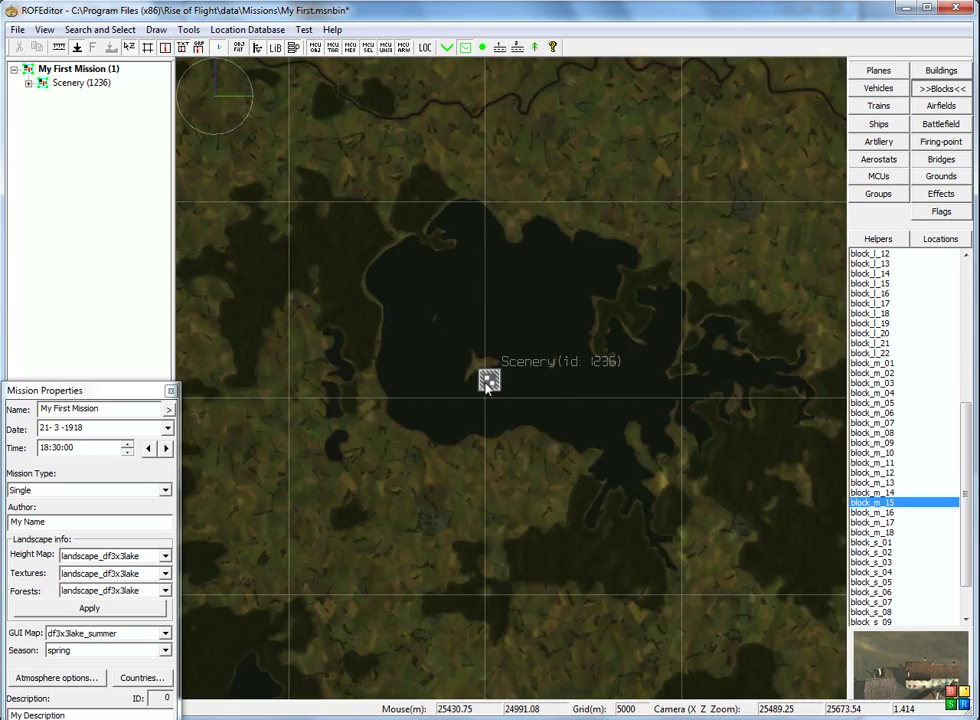
scroll(490, 376, down, 2)
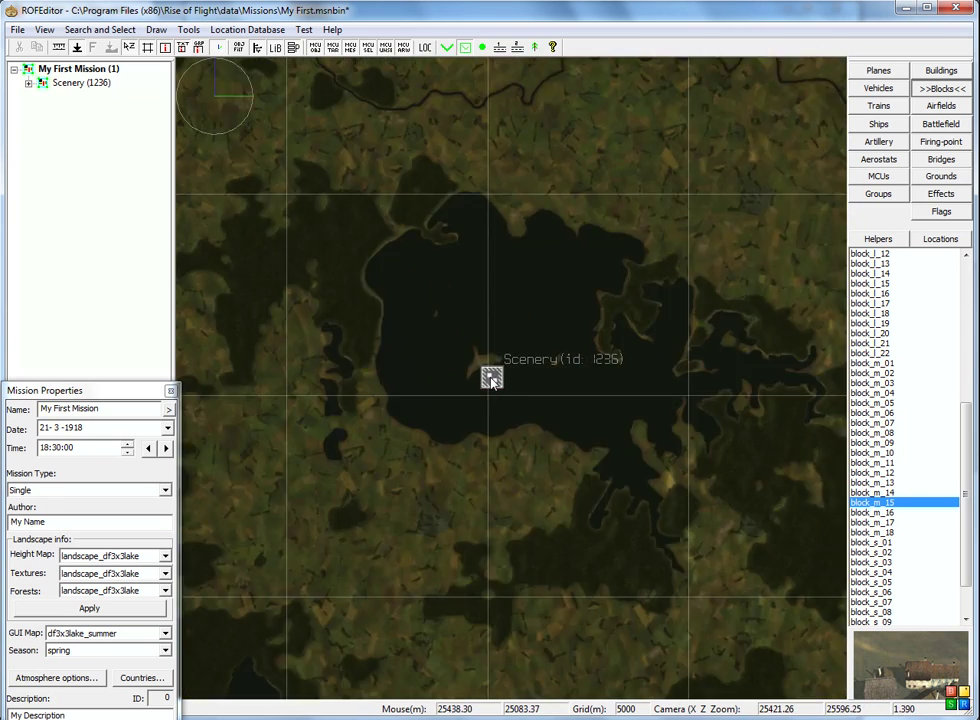
scroll(491, 380, down, 3)
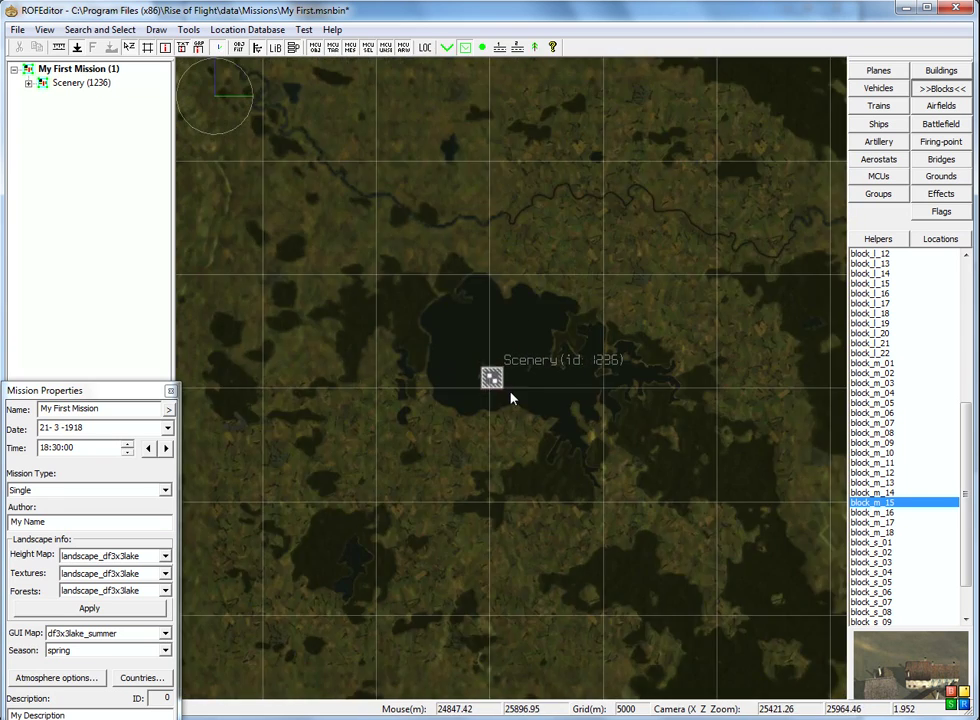
scroll(494, 380, up, 3)
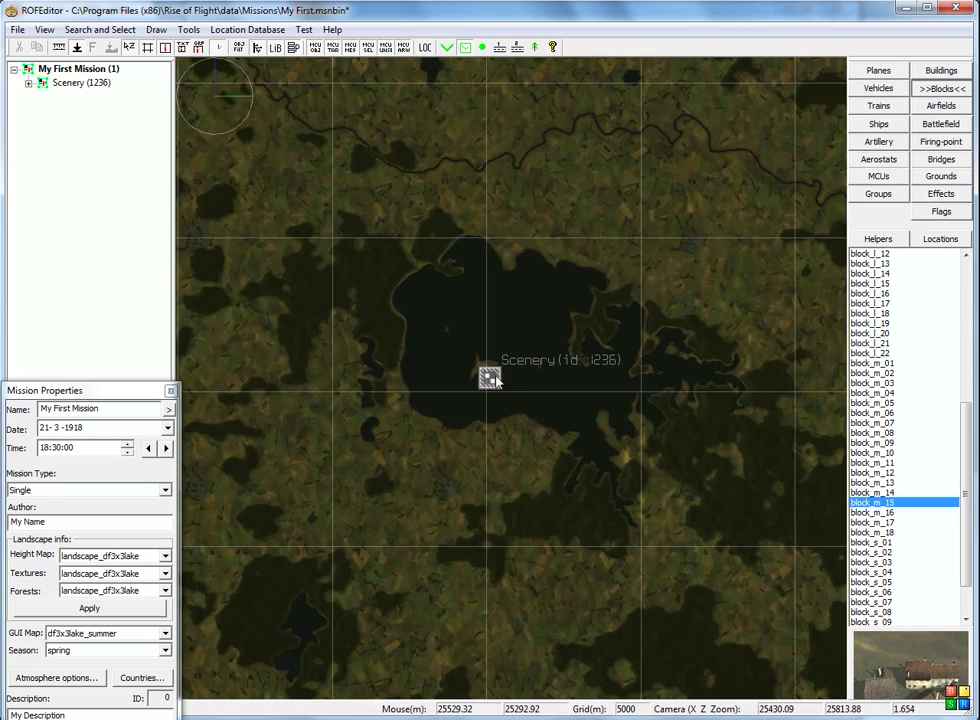
scroll(497, 383, up, 3)
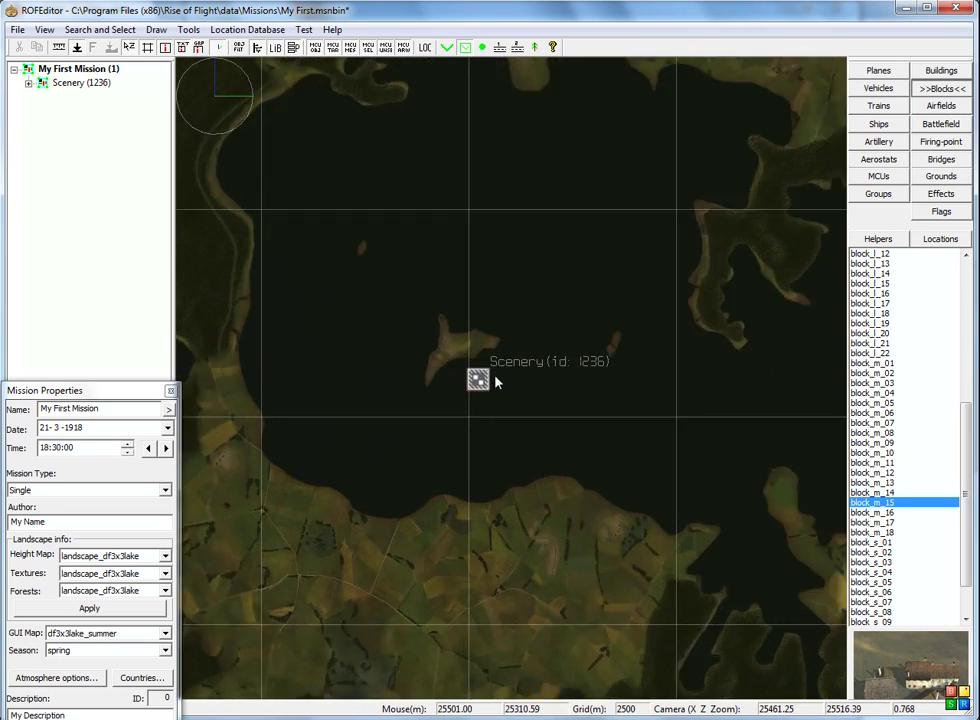
scroll(569, 324, up, 1)
scroll(547, 389, down, 1)
right_drag(547, 389, 510, 297)
scroll(510, 297, up, 6)
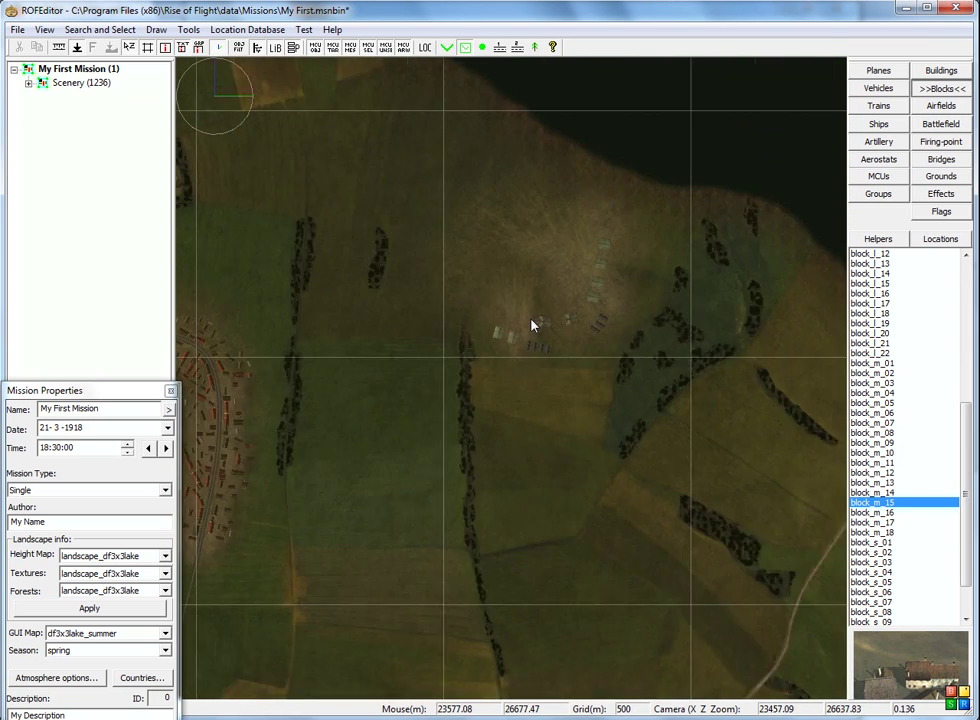
scroll(532, 325, down, 3)
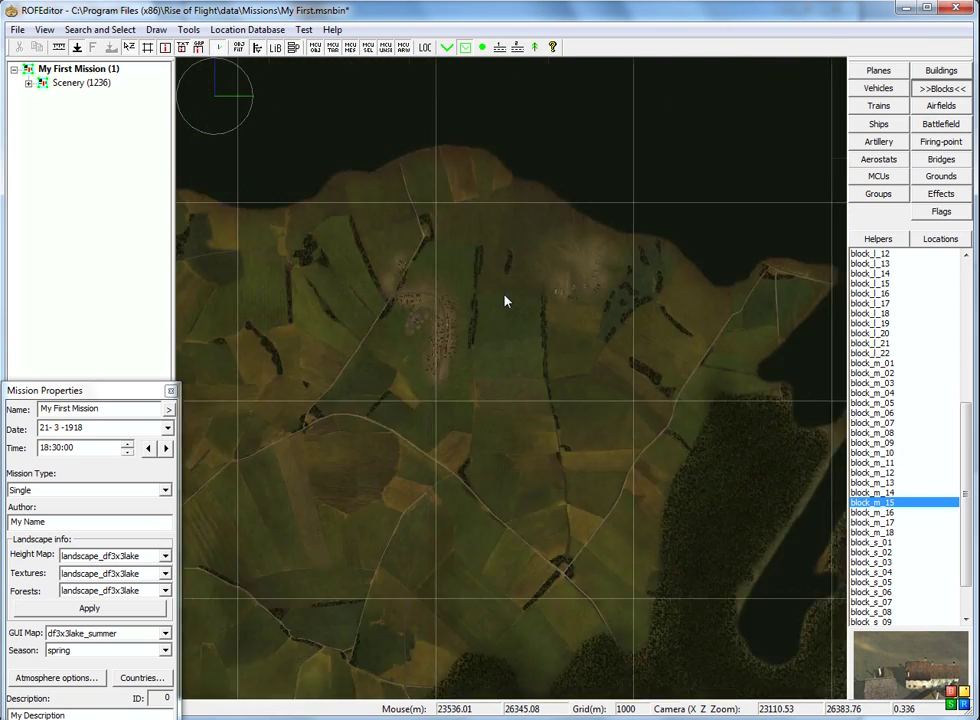
scroll(505, 300, down, 3)
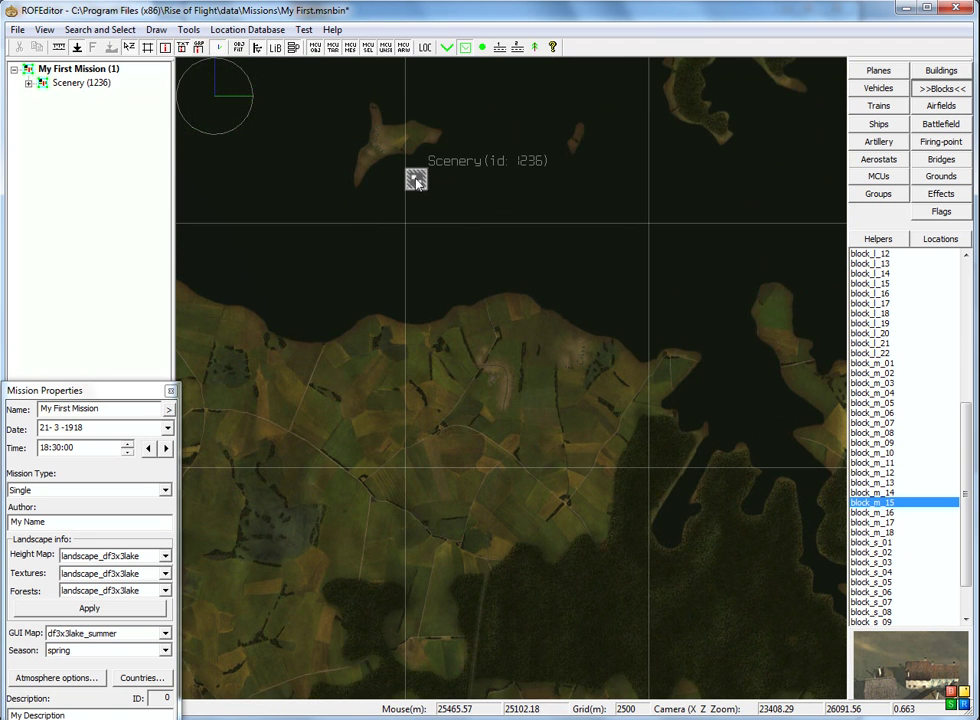
click(417, 182)
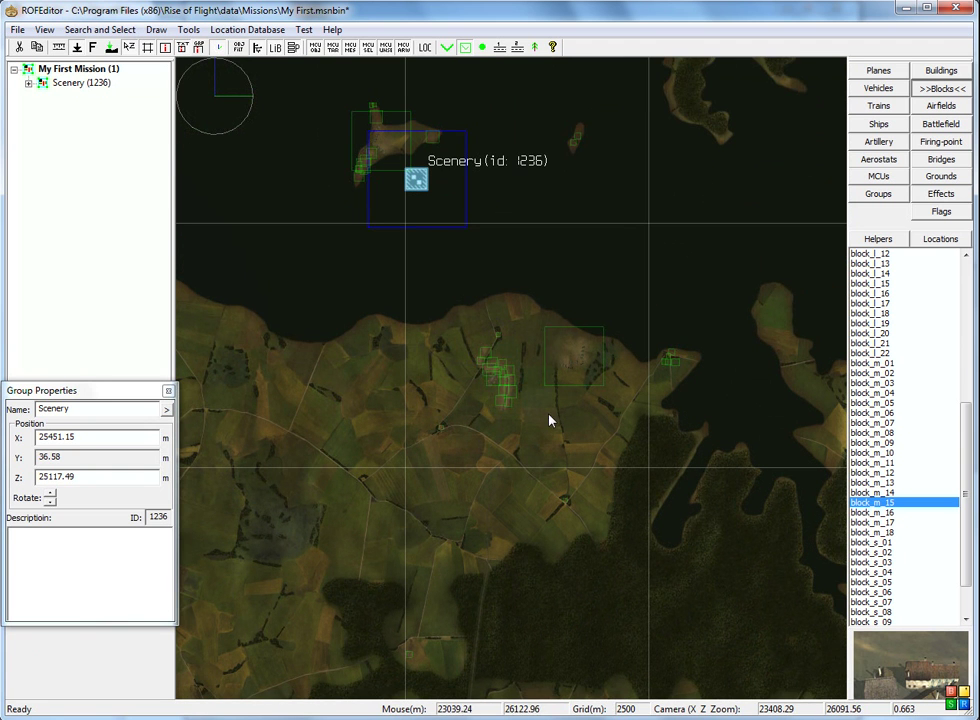
scroll(500, 380, up, 3)
scroll(505, 368, down, 3)
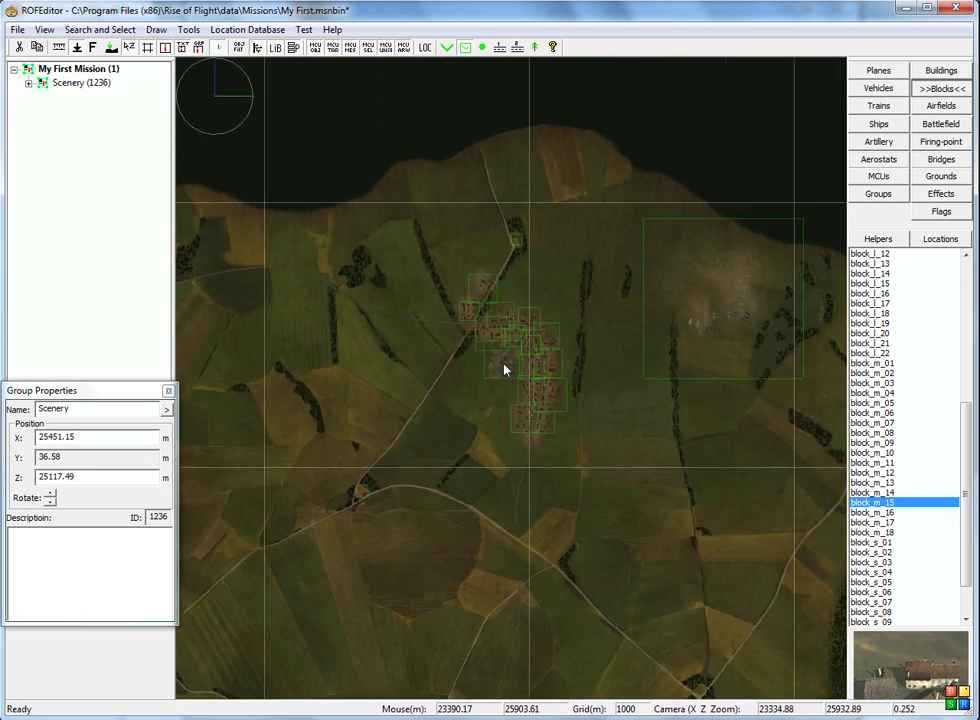
scroll(505, 352, down, 1)
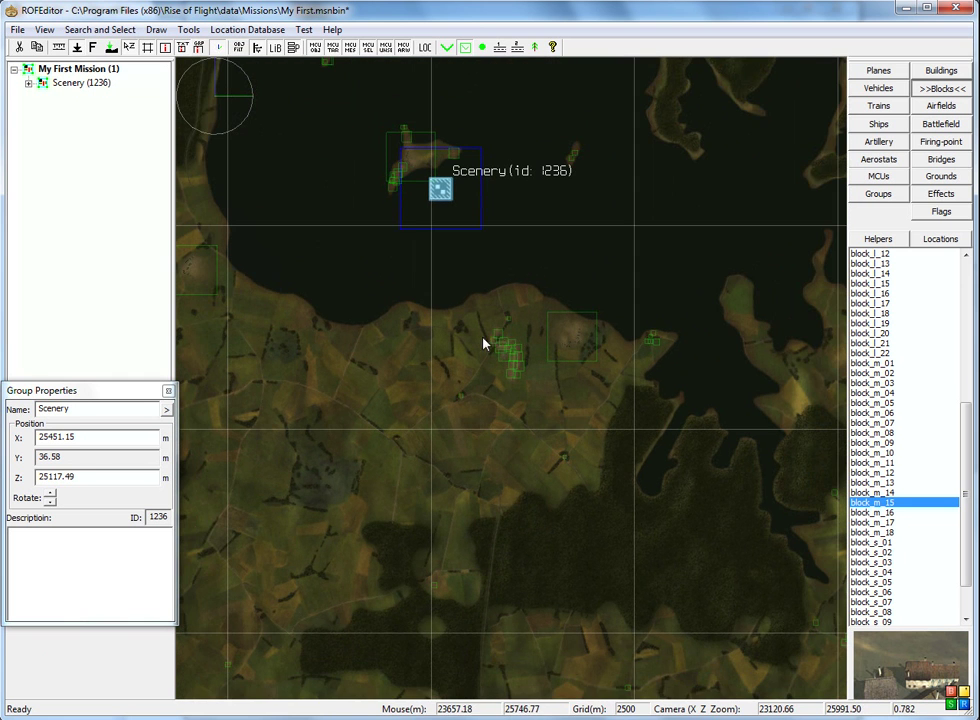
Make Scenery the working group and pan toward the village near Block 51
right_click(444, 194)
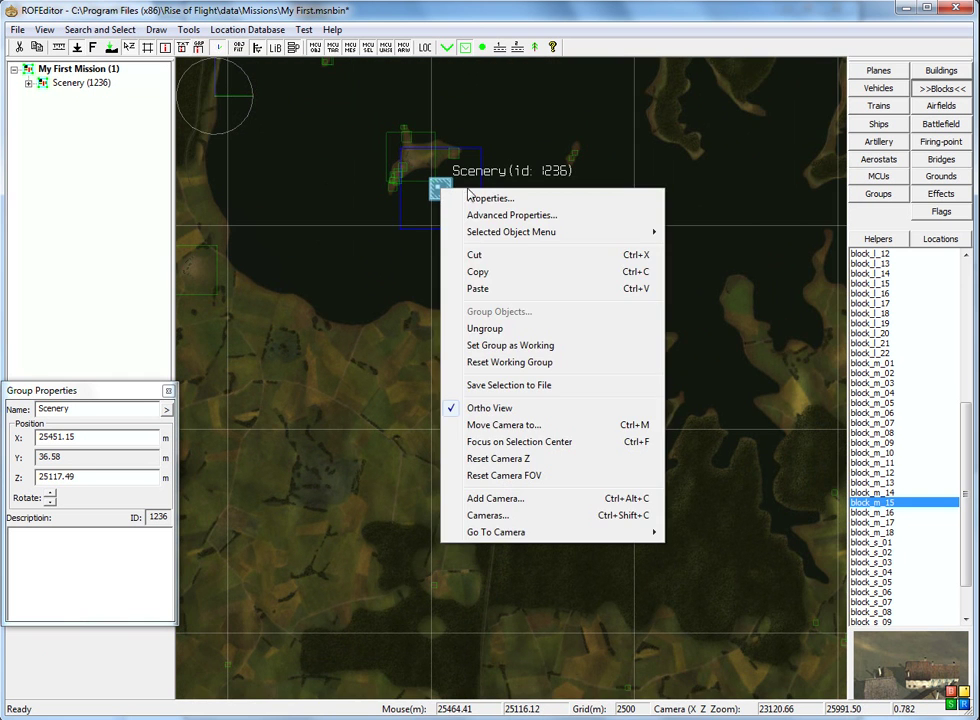
click(503, 346)
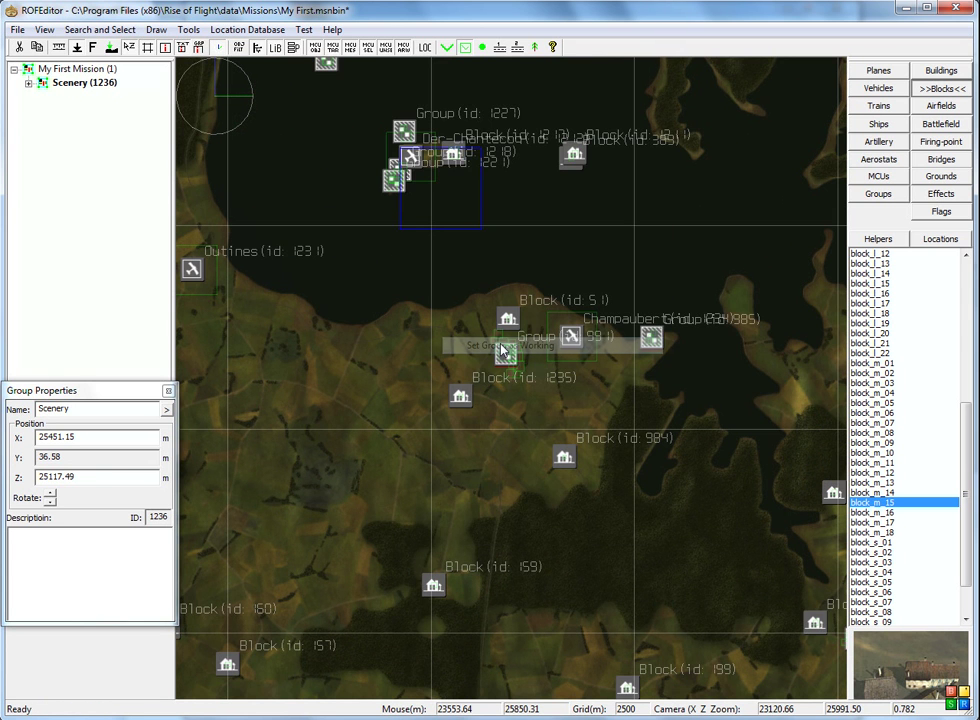
right_drag(424, 302, 615, 306)
scroll(604, 306, down, 3)
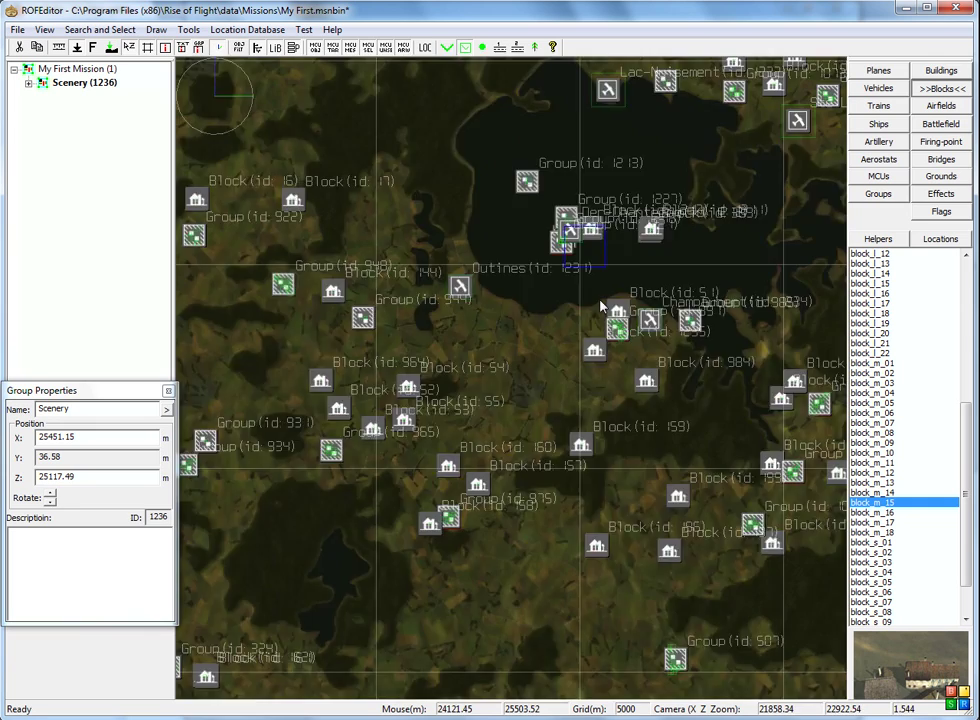
scroll(604, 306, up, 8)
scroll(604, 308, up, 2)
Nudge farmhouse Block 1235 slightly sideways, then deselect it
key(Down)
key(Left)
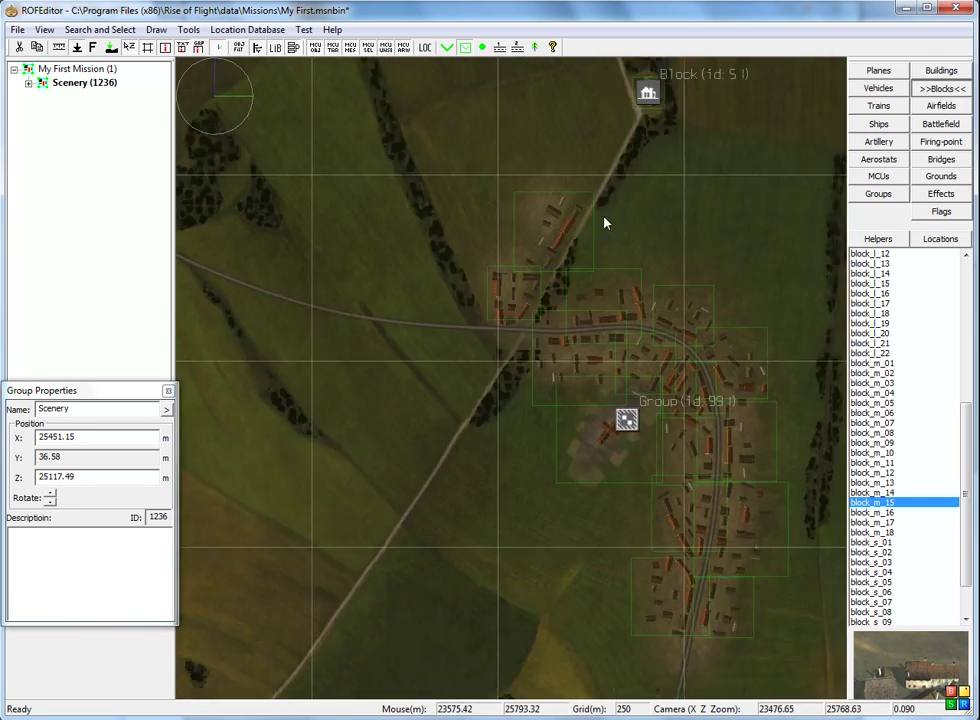
scroll(499, 385, up, 4)
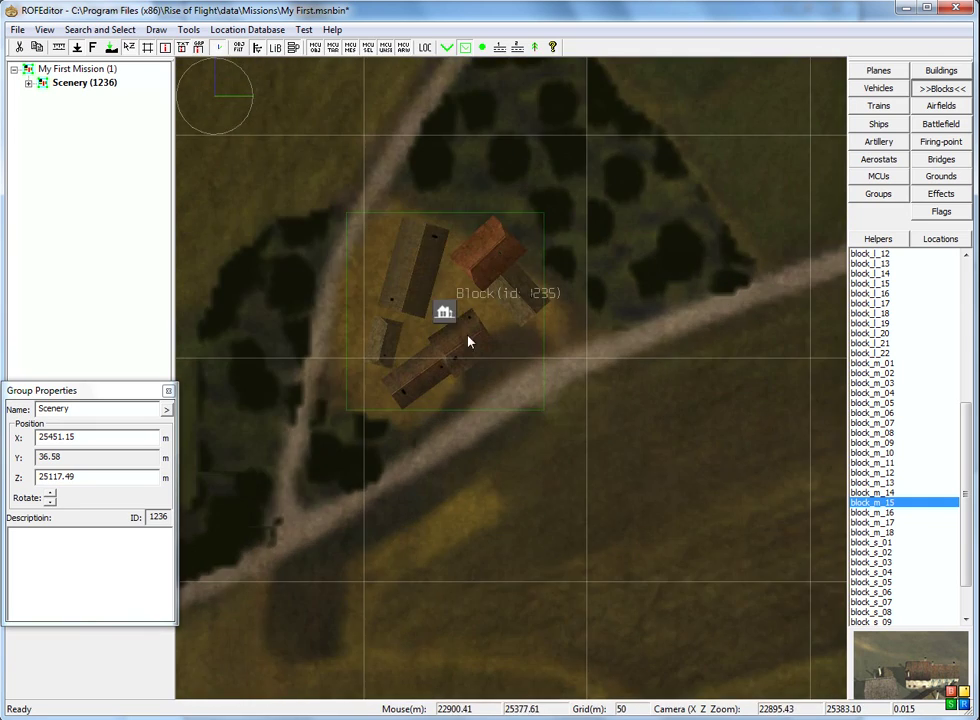
click(444, 313)
mouse_move(444, 313)
mouse_down()
mouse_move(529, 405)
mouse_move(453, 307)
mouse_move(455, 325)
mouse_move(438, 313)
mouse_up()
click(580, 335)
scroll(580, 335, down, 6)
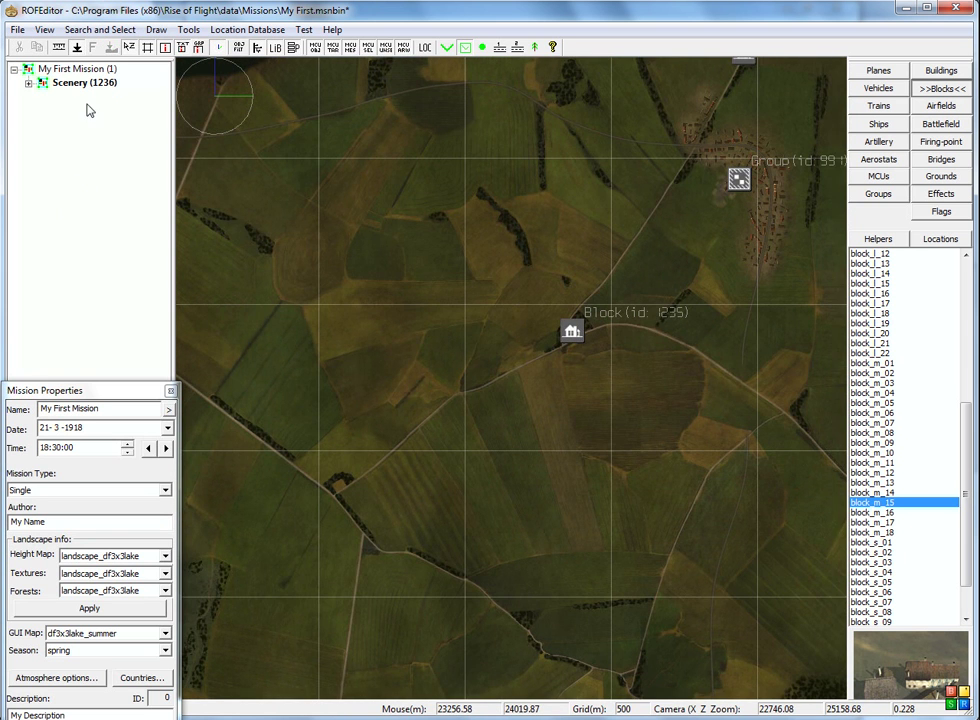
Set 'My First Mission (1)' as the working group, then zoom around the map
click(67, 72)
right_click(67, 74)
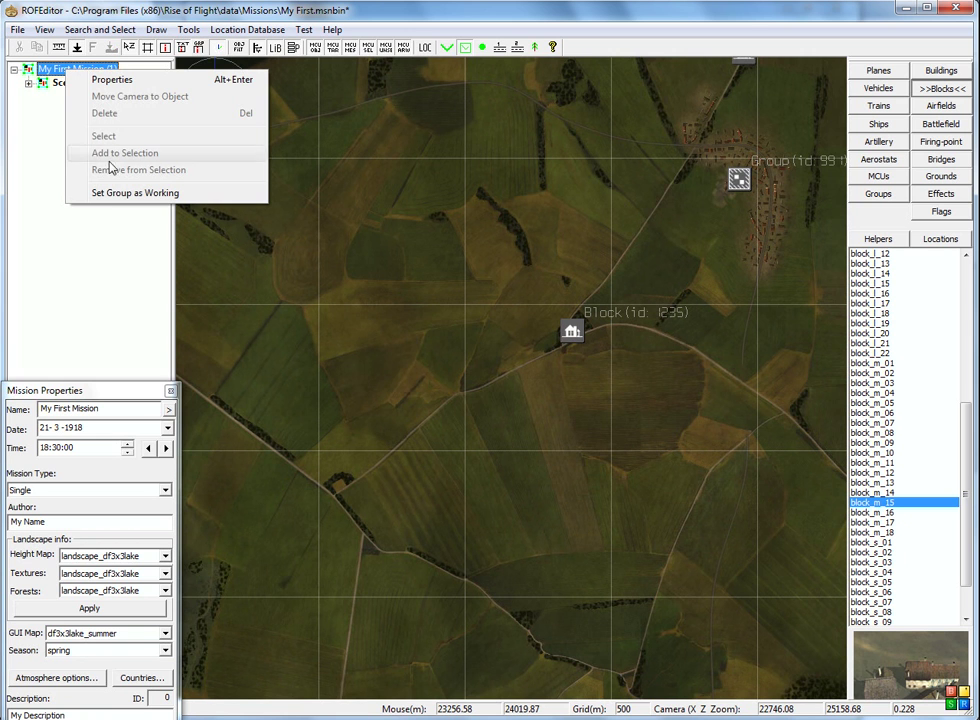
click(135, 192)
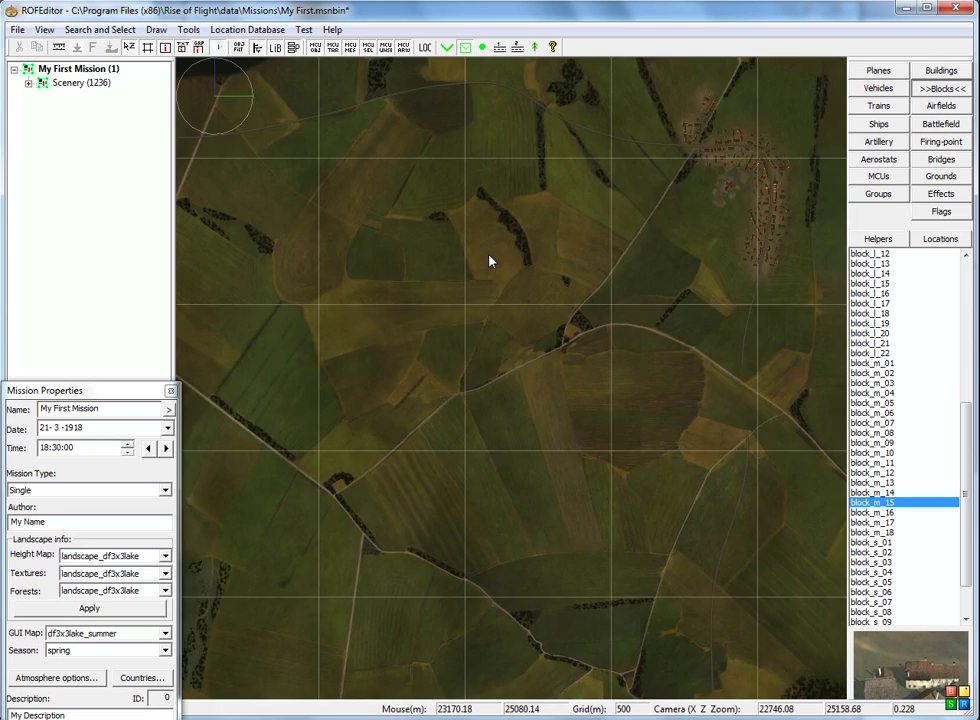
scroll(488, 259, down, 10)
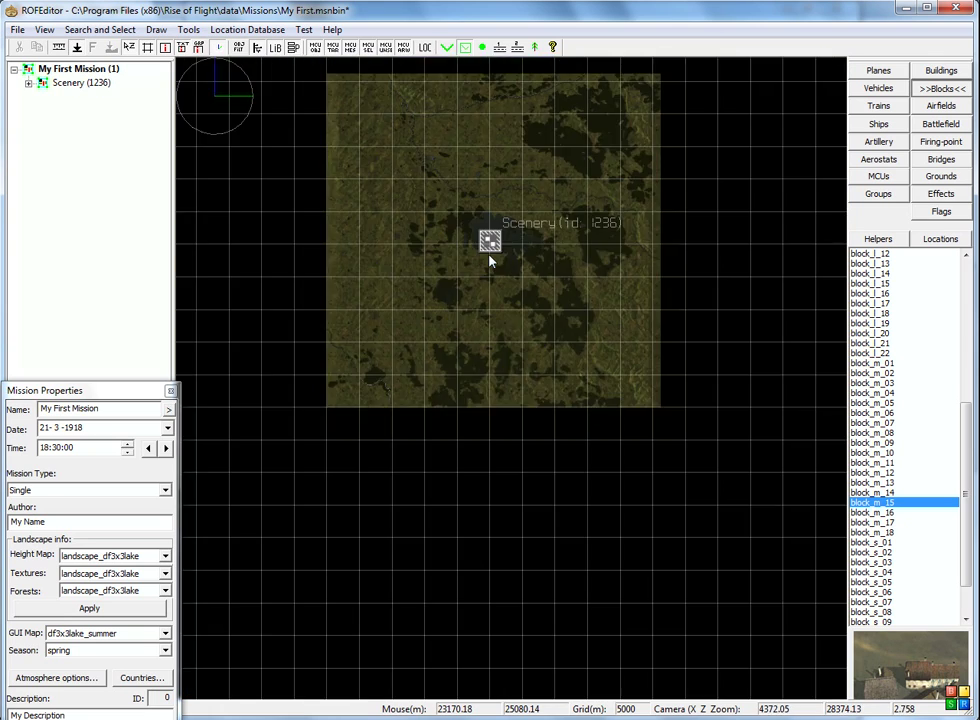
scroll(488, 259, up, 5)
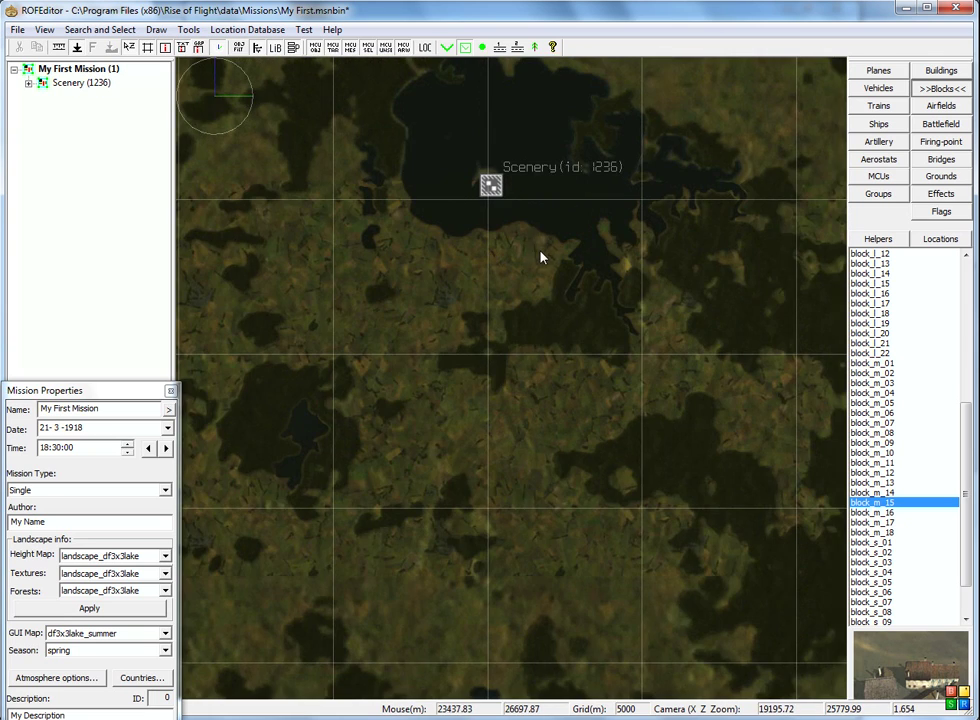
scroll(540, 257, up, 10)
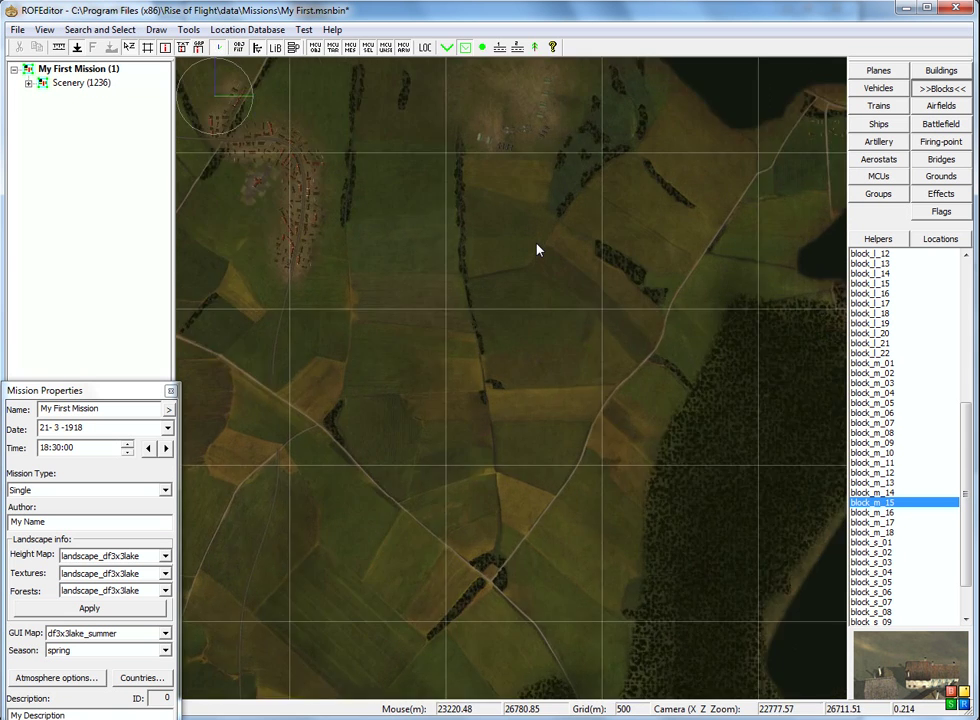
scroll(518, 153, up, 3)
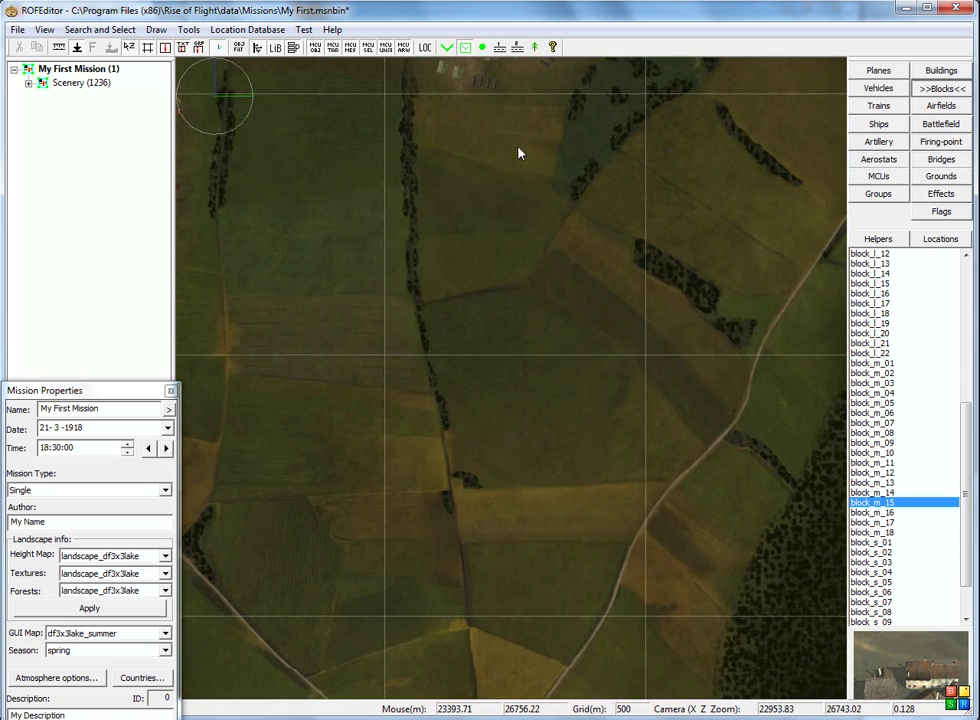
Pan and zoom until the lakeside airfield's tents and hangars fill the view
right_drag(518, 153, 477, 317)
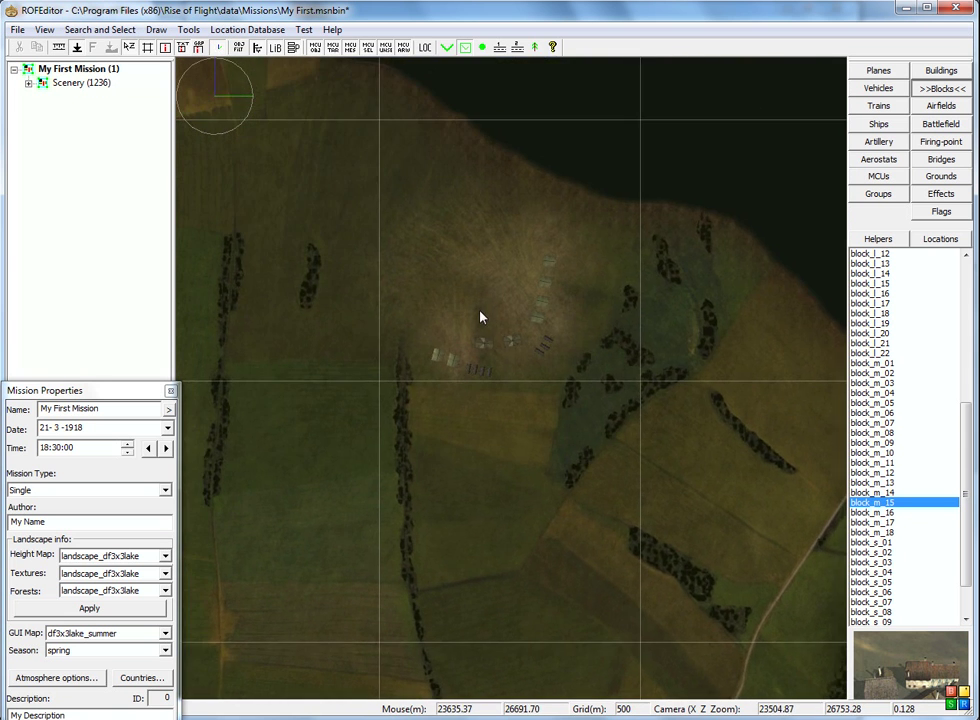
scroll(501, 326, up, 6)
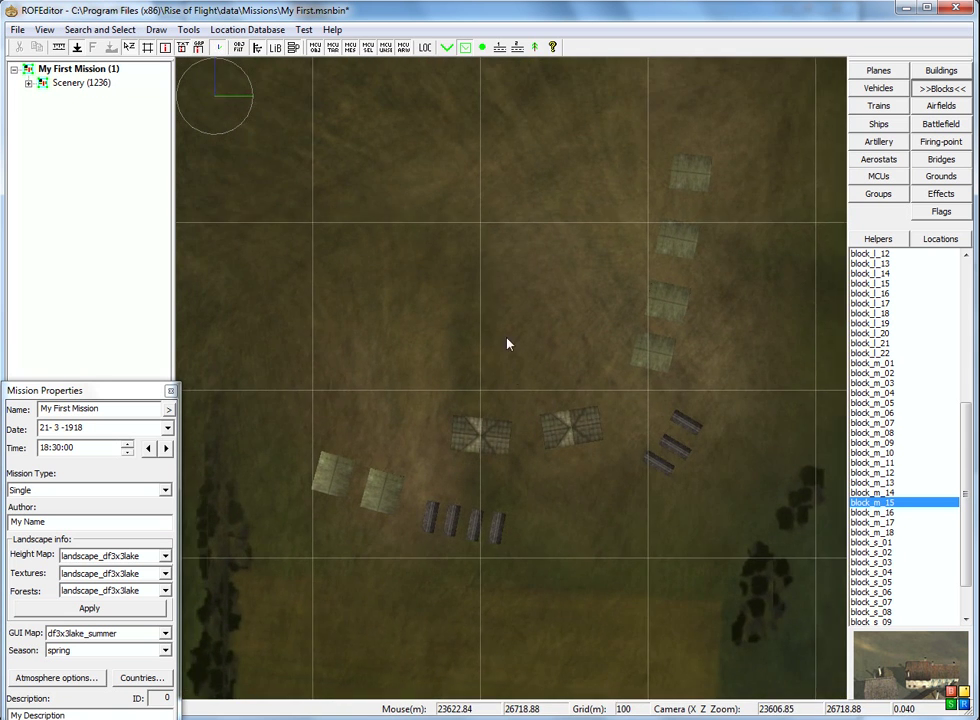
scroll(510, 345, down, 2)
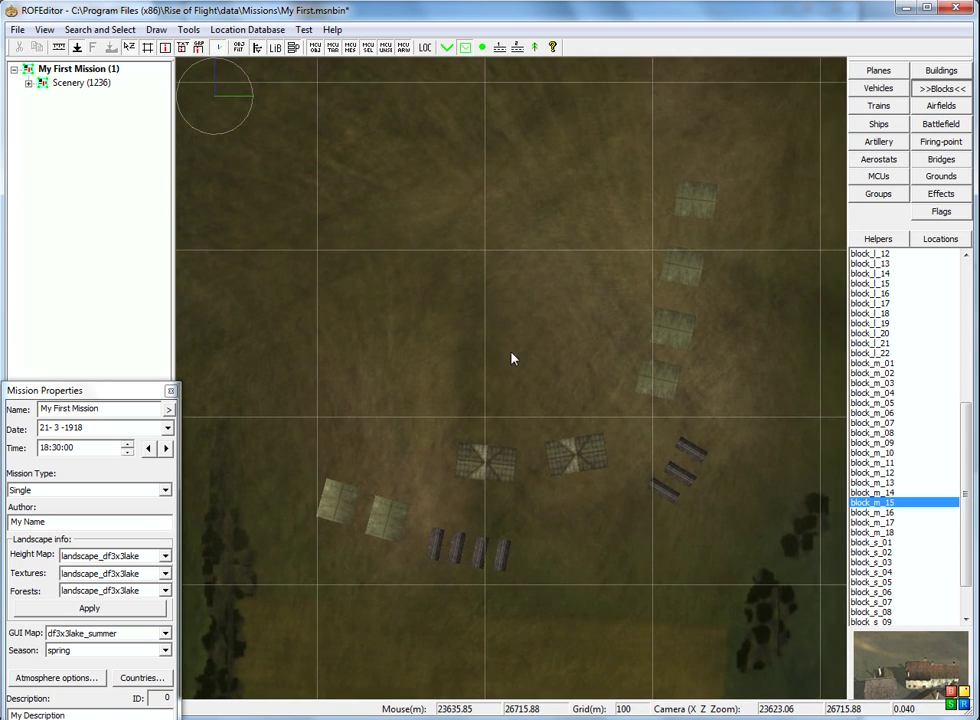
scroll(518, 346, up, 1)
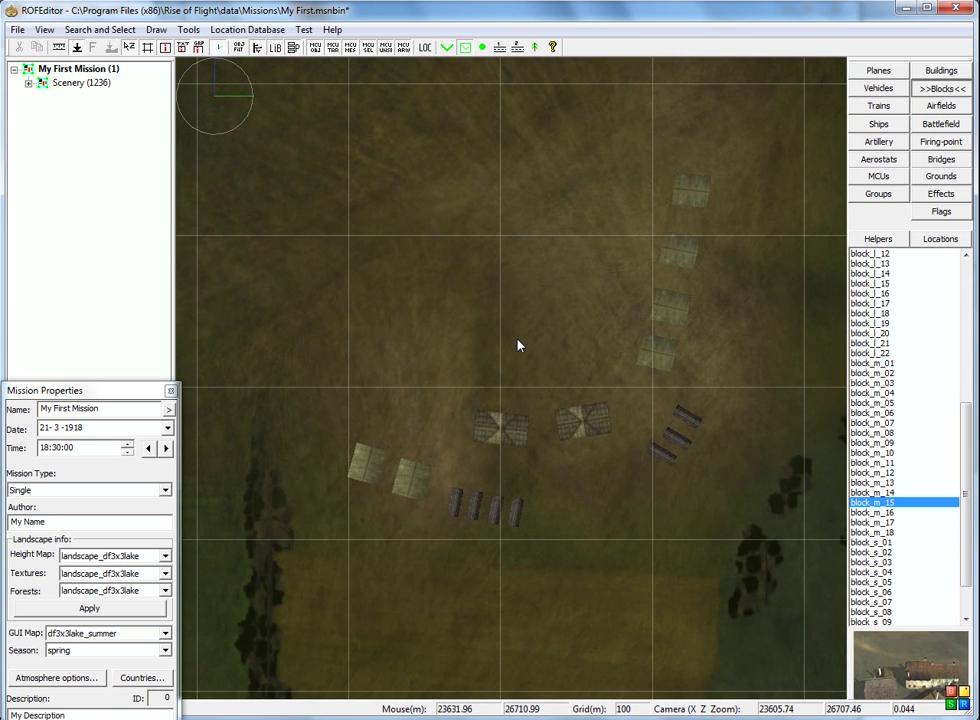
right_drag(518, 345, 534, 330)
scroll(534, 330, down, 1)
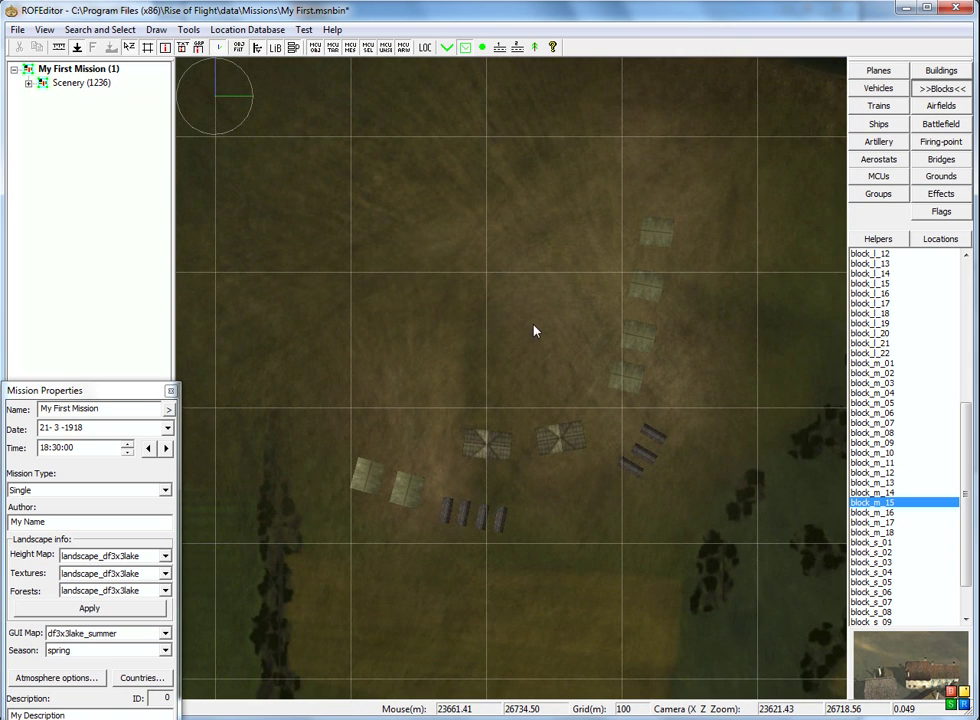
Browse the object categories, then pick the leyland truck from Vehicles
click(877, 74)
click(879, 90)
click(884, 108)
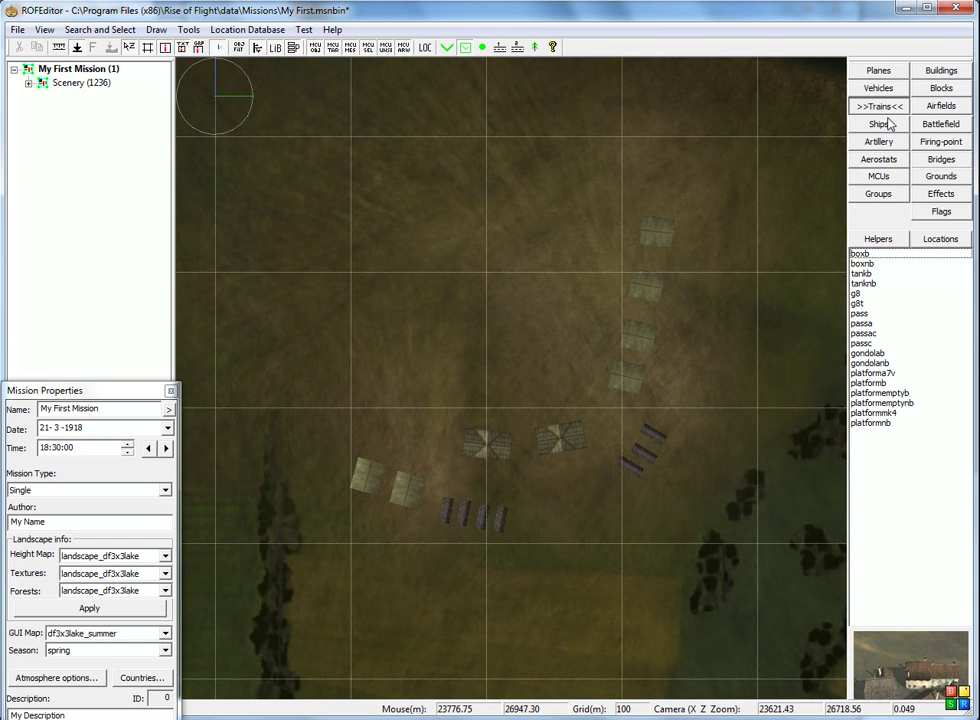
click(880, 123)
click(878, 141)
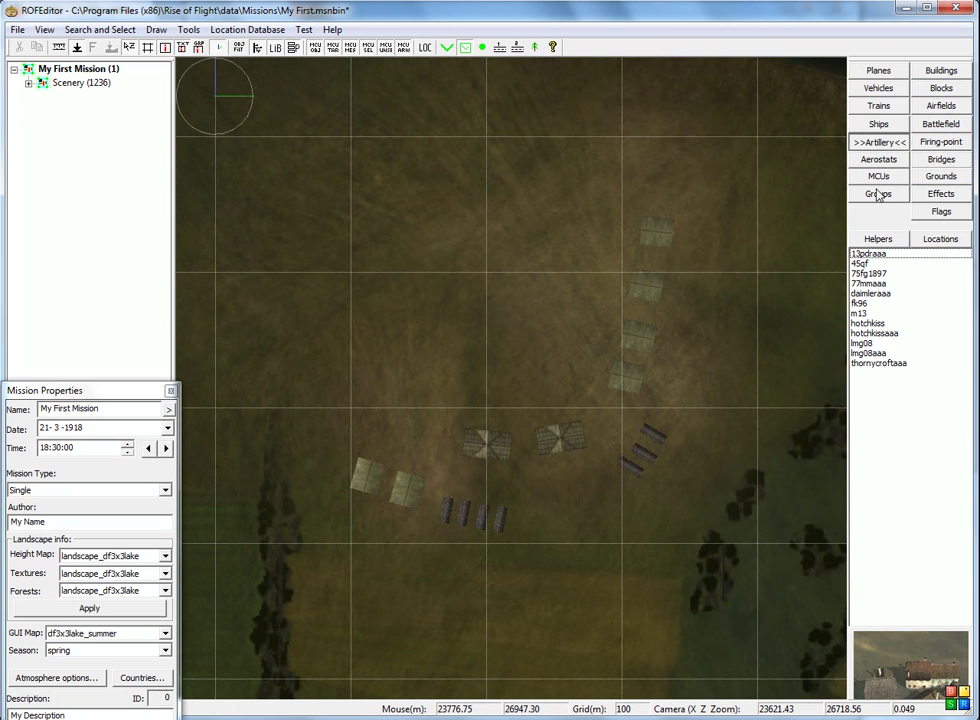
click(878, 161)
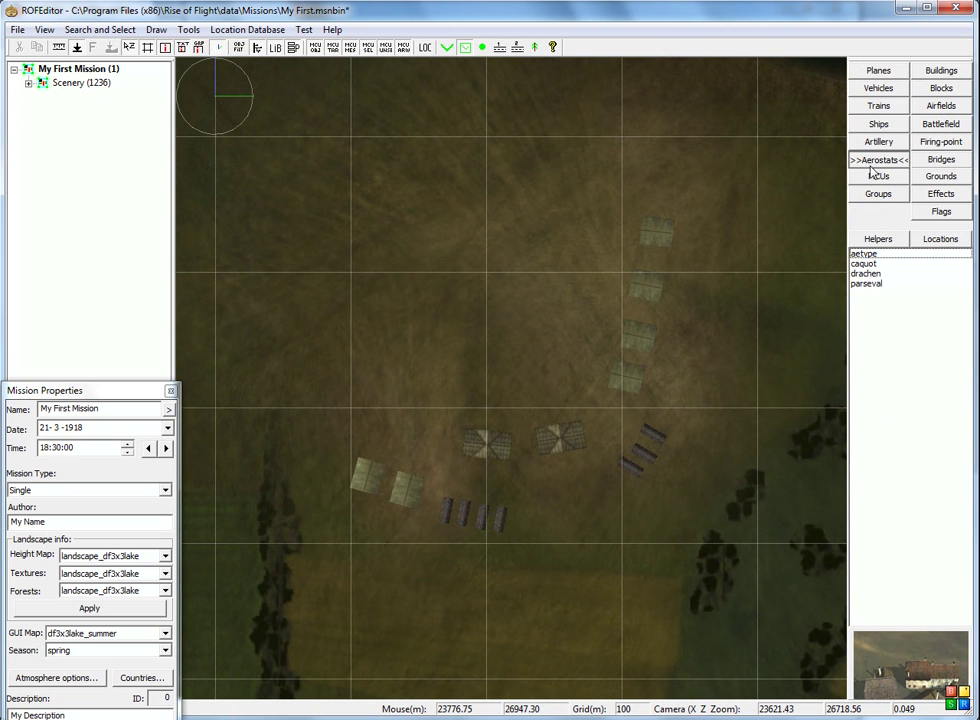
click(876, 90)
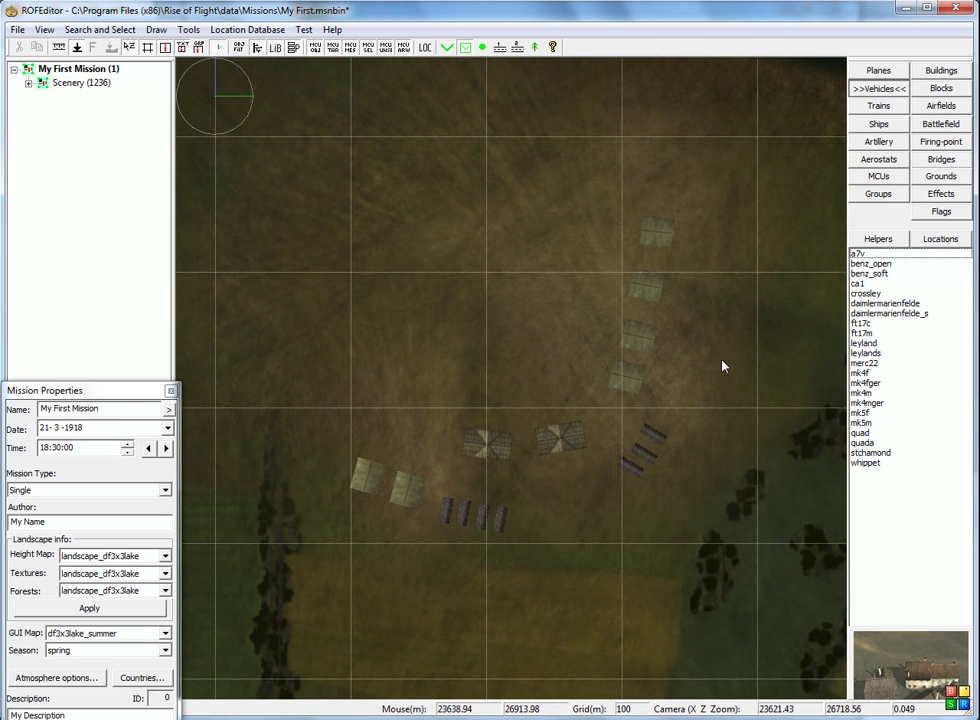
click(864, 345)
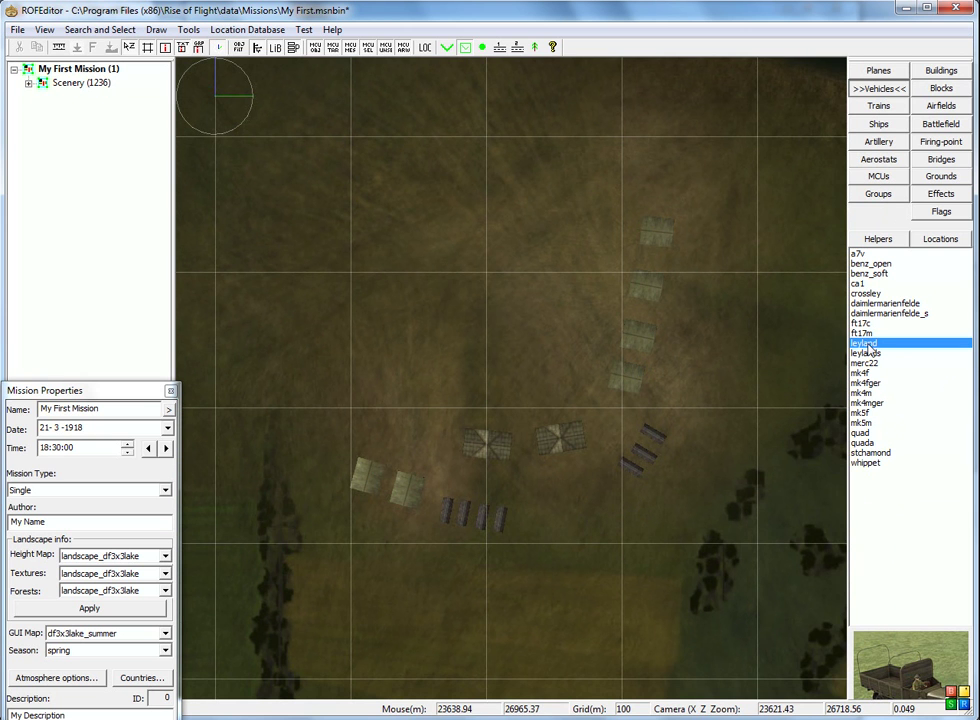
Place a leyland truck (Vehicle 1237) and drag it beside the two square airfield tents
click(383, 389)
scroll(467, 338, up, 3)
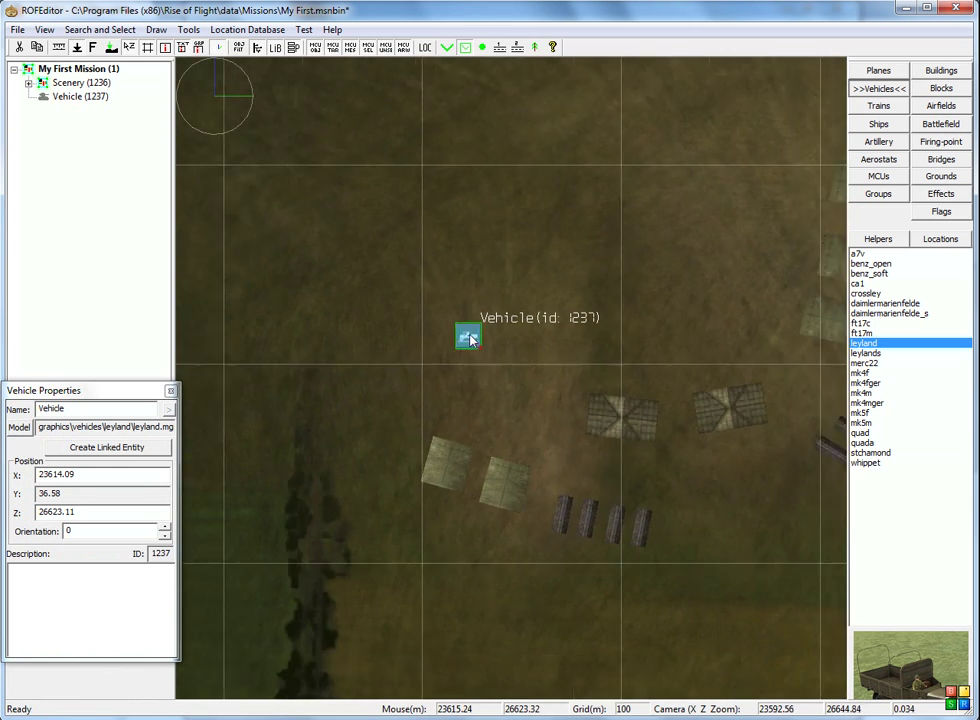
scroll(470, 340, up, 10)
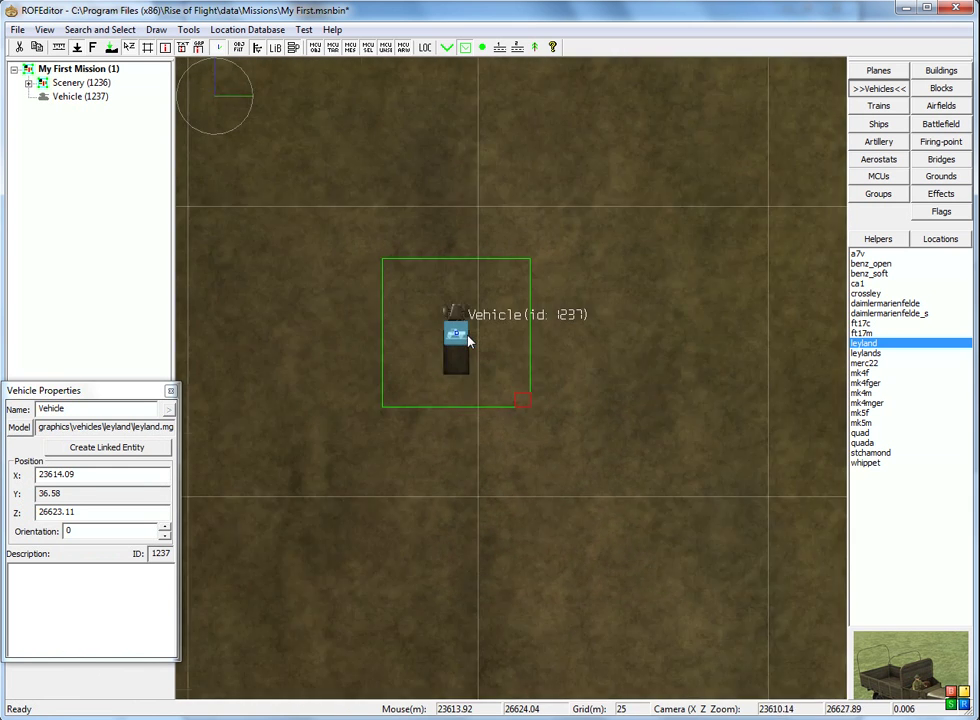
scroll(467, 340, down, 8)
drag(476, 339, 423, 397)
scroll(423, 397, up, 10)
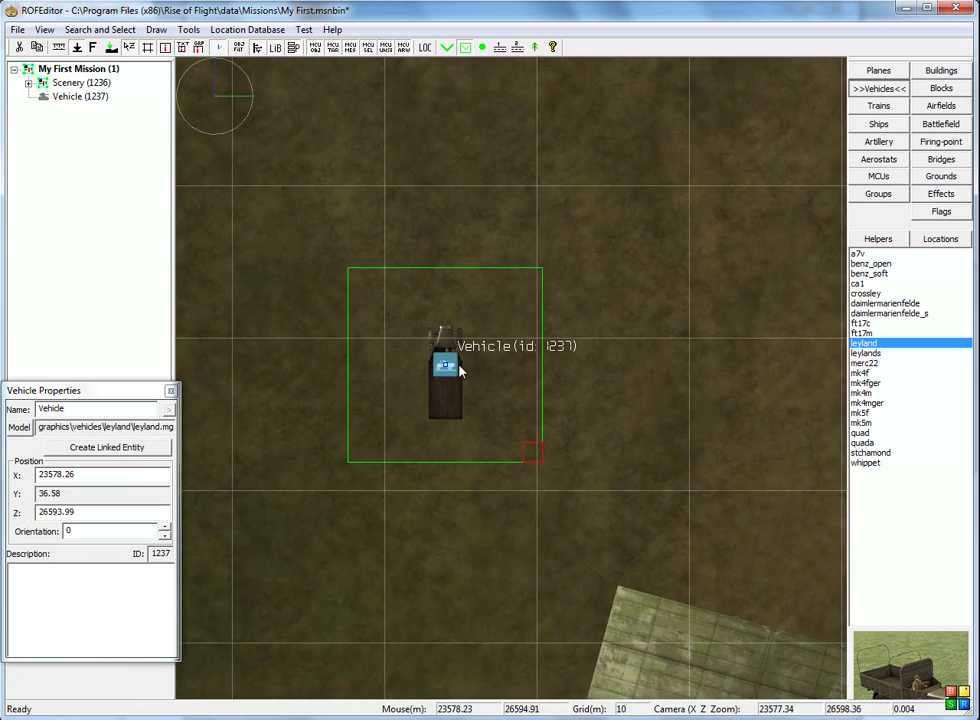
scroll(460, 370, down, 8)
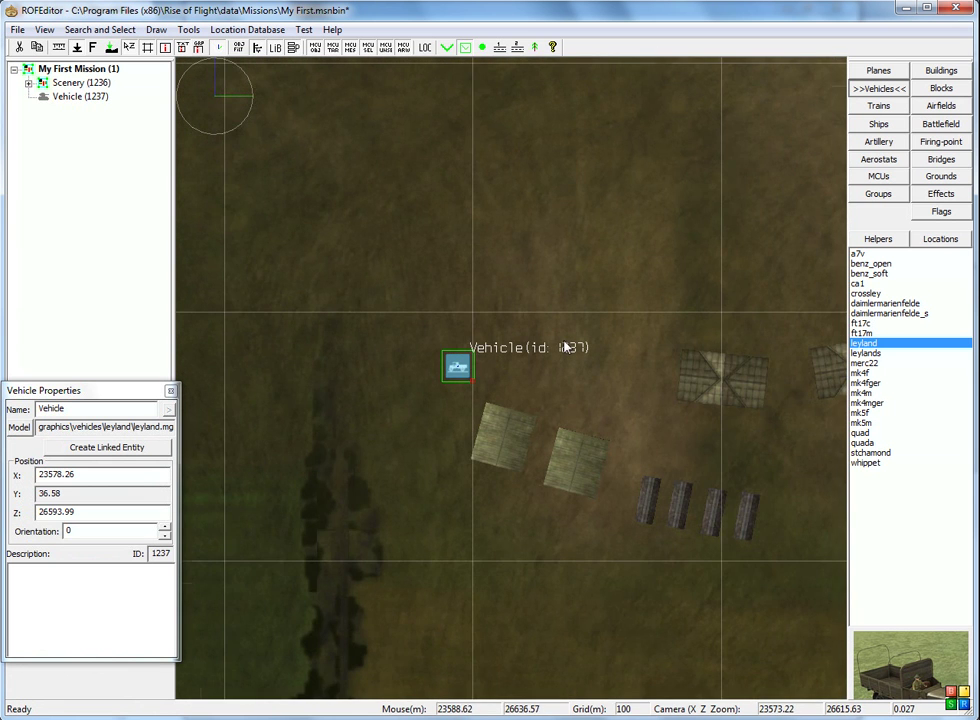
right_drag(549, 358, 521, 385)
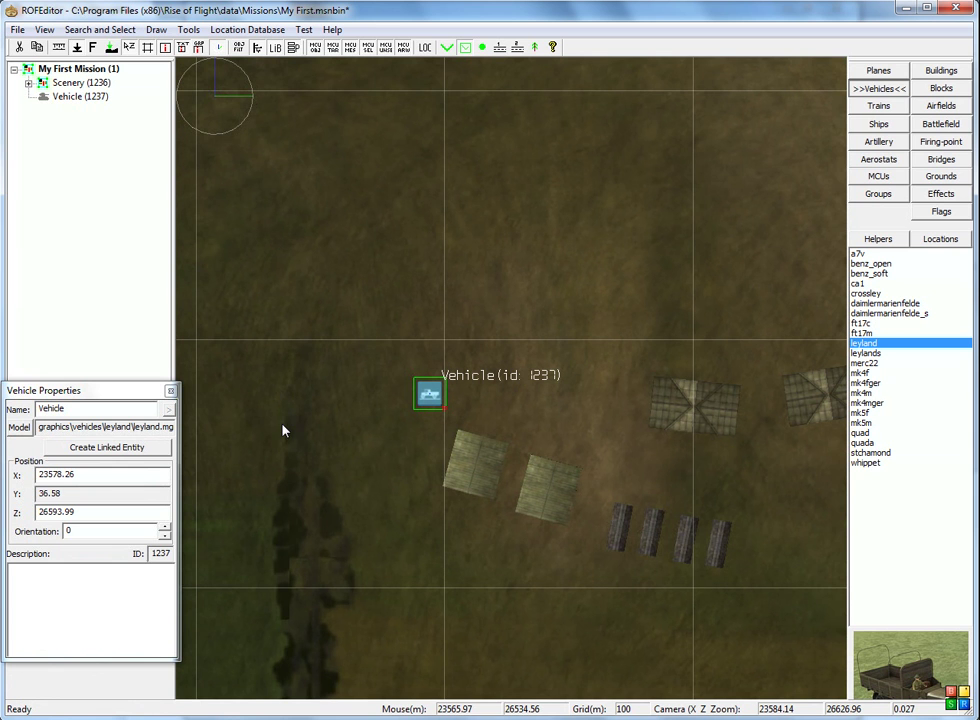
Create a linked entity for the truck and set its country to France in Advanced Properties
click(105, 450)
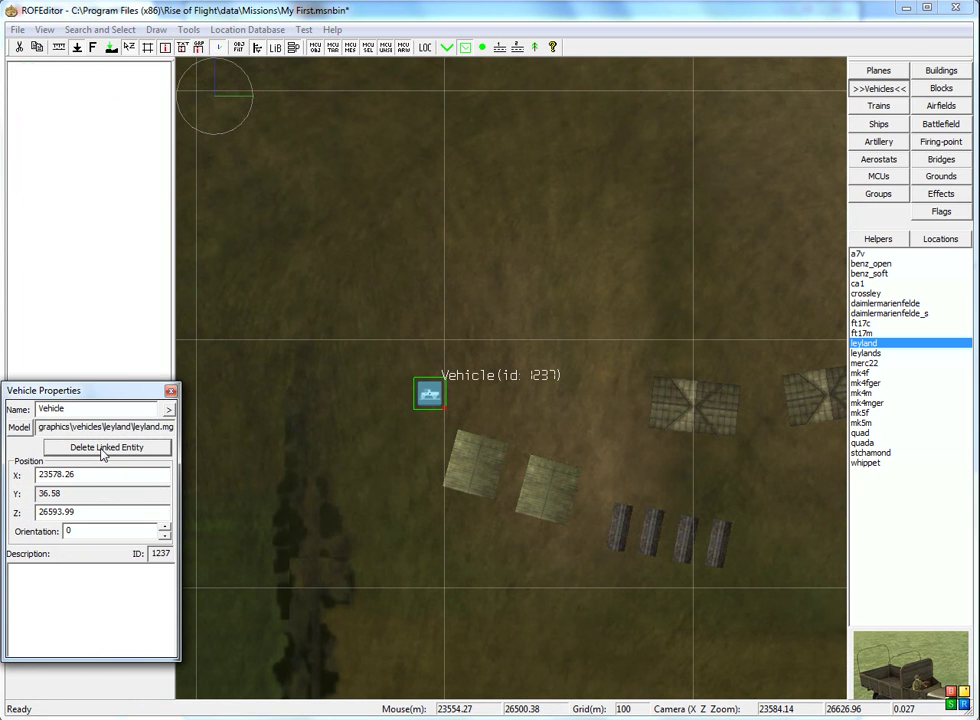
right_click(429, 397)
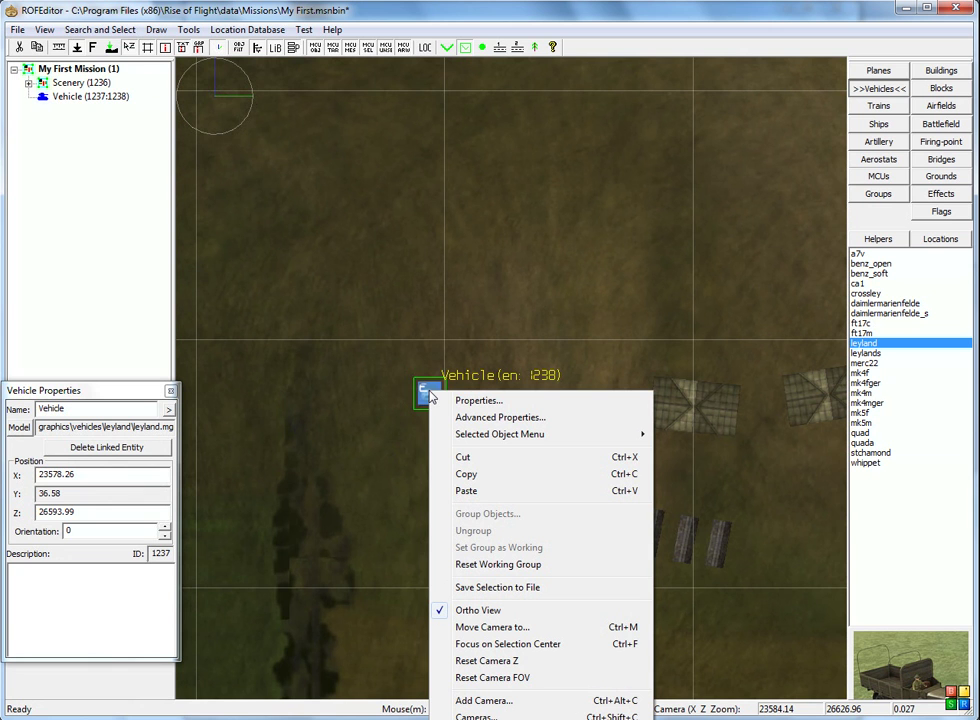
click(485, 418)
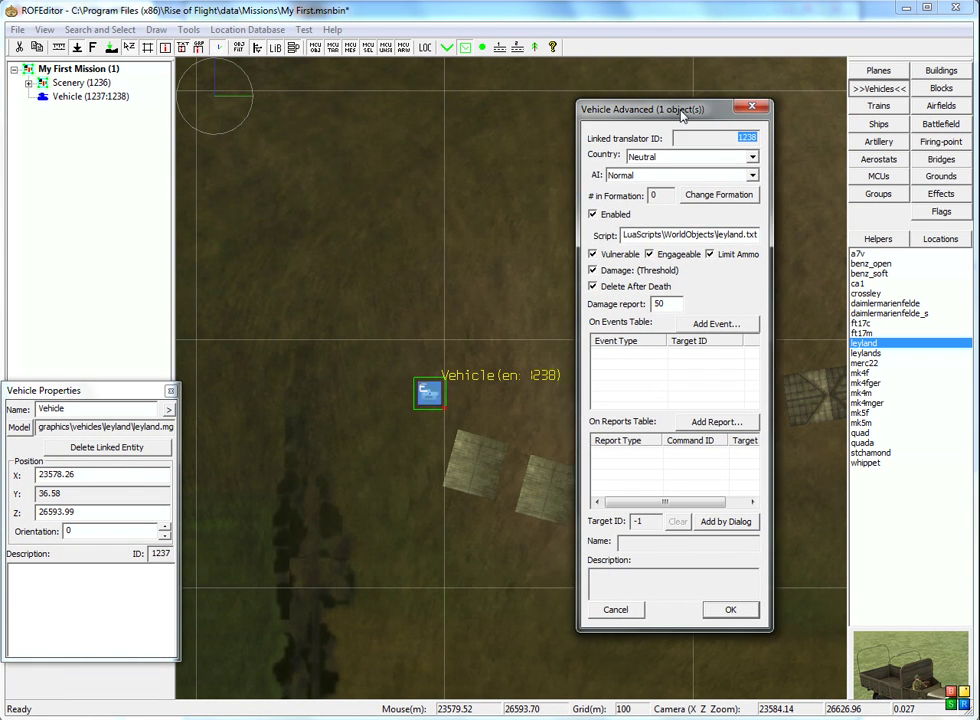
drag(683, 116, 658, 113)
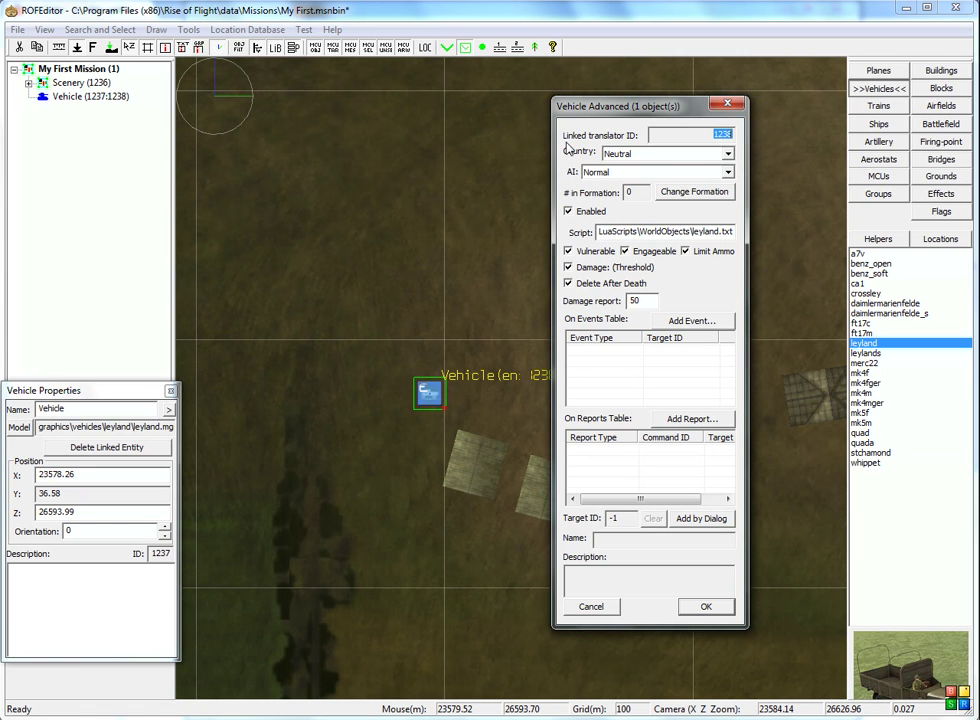
click(727, 154)
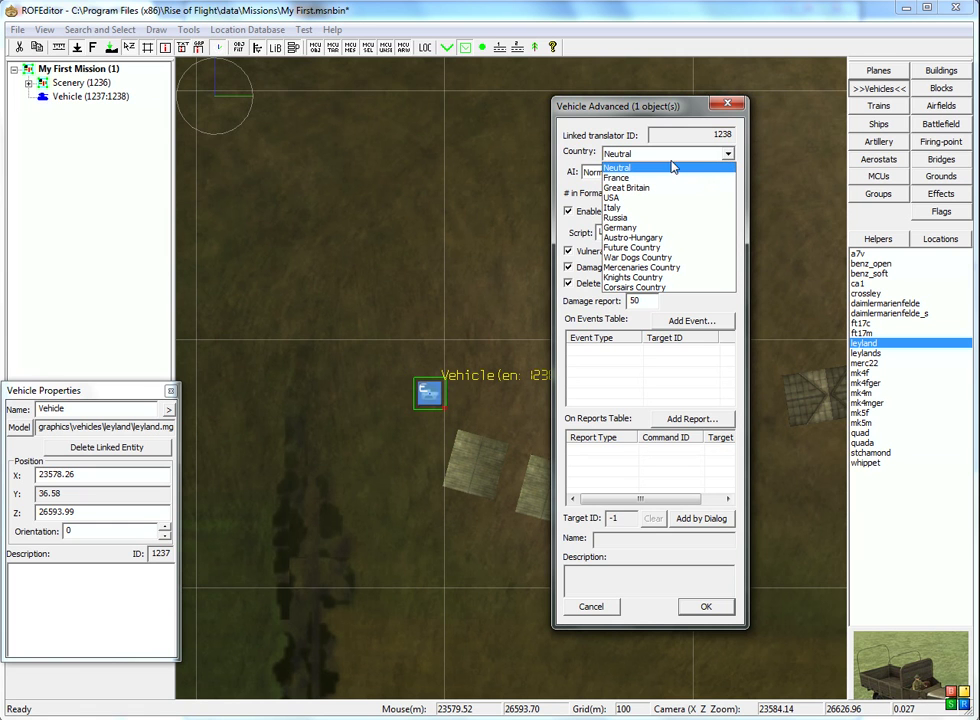
click(621, 178)
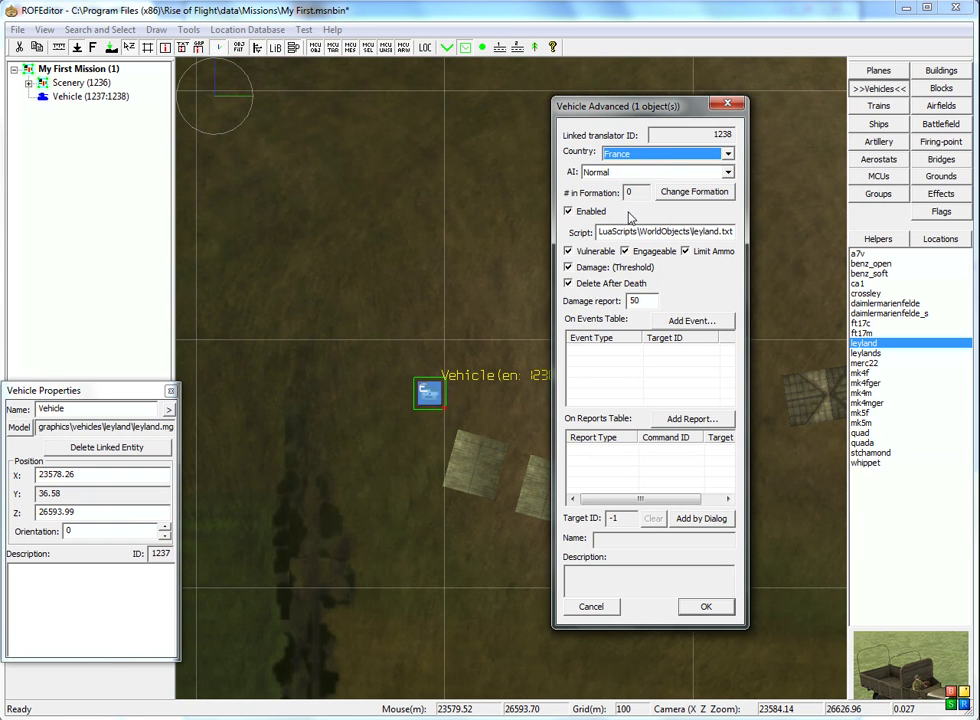
click(728, 173)
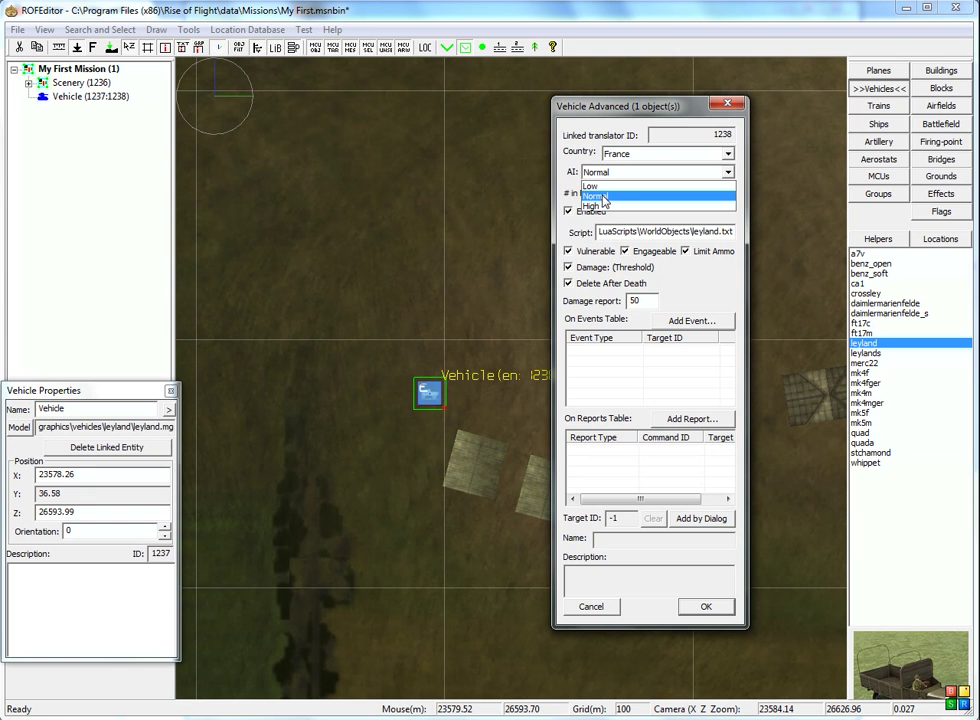
Set the first leyland truck's AI level to High, enable its linked entity, and confirm
click(598, 206)
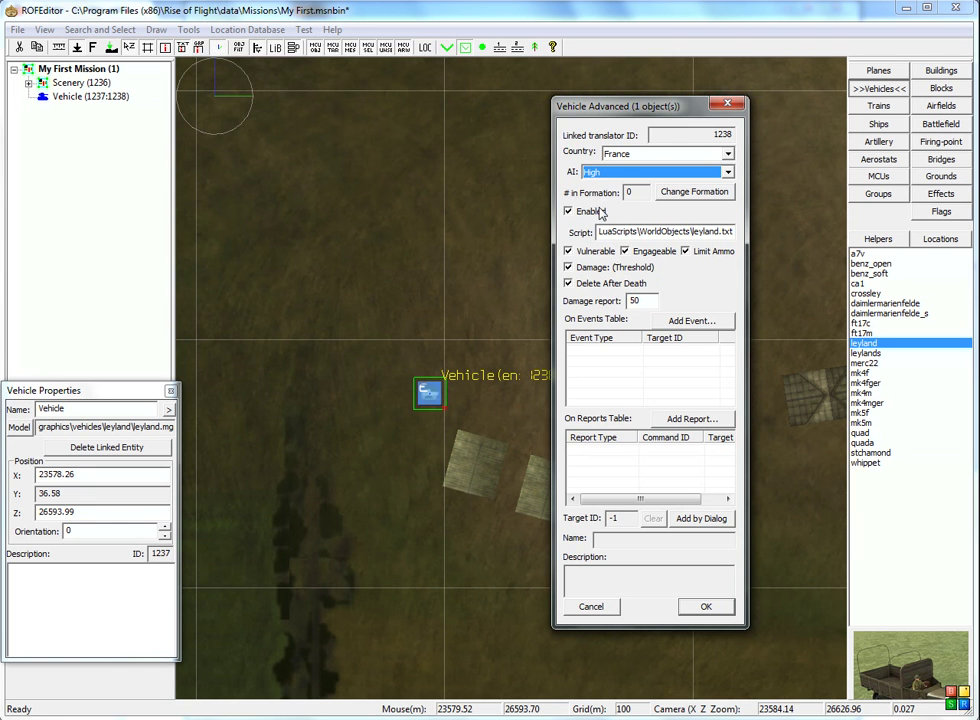
drag(637, 97, 633, 80)
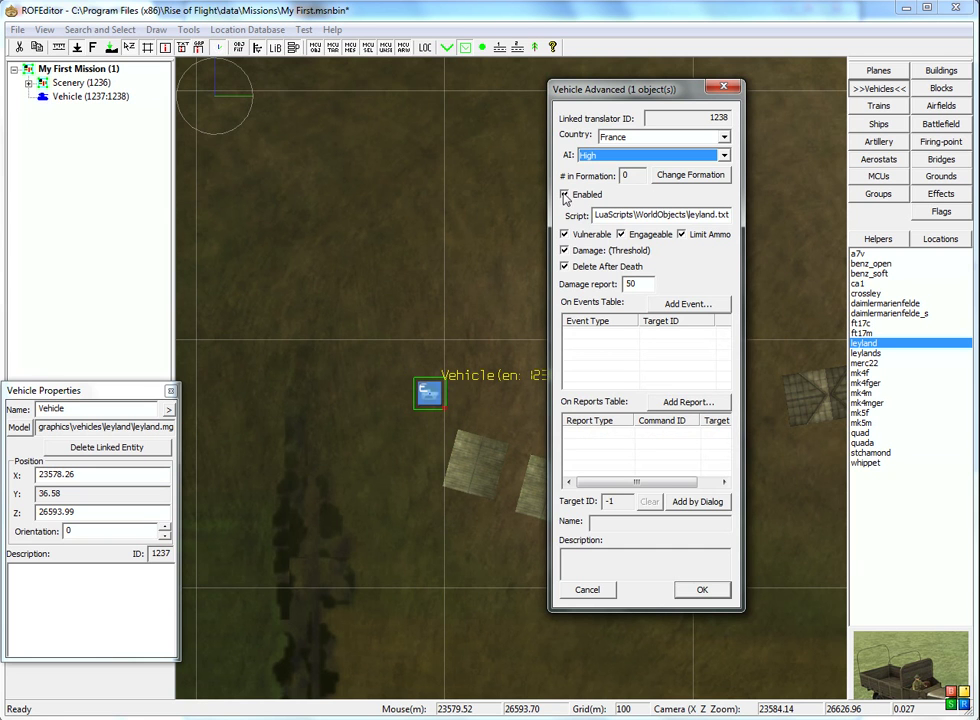
click(565, 195)
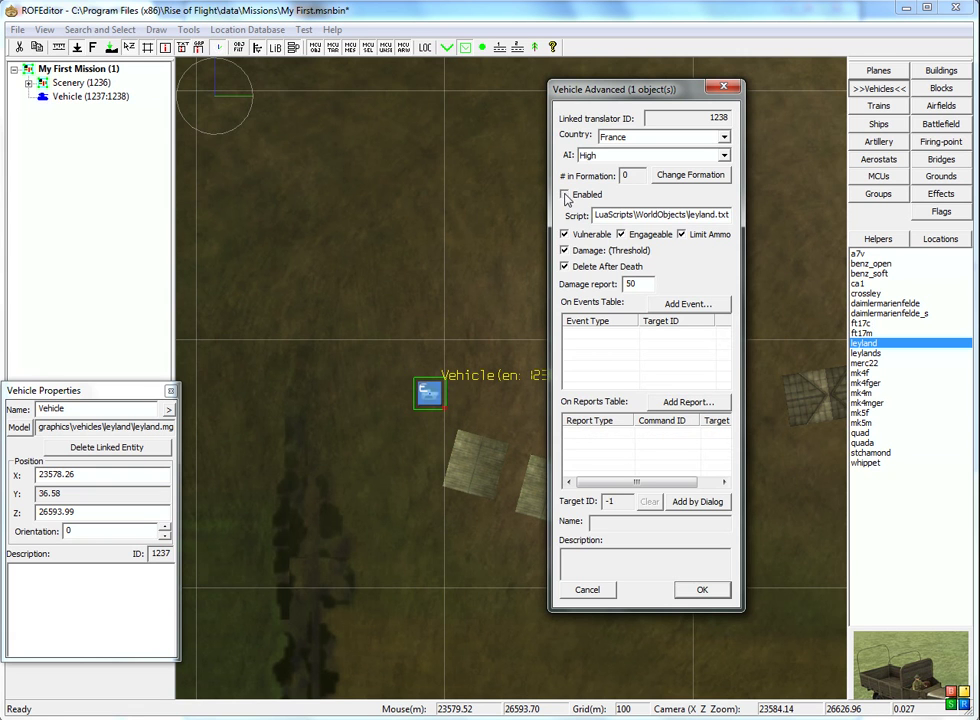
click(565, 195)
mouse_move(622, 92)
mouse_down()
mouse_move(645, 80)
mouse_move(639, 99)
mouse_up()
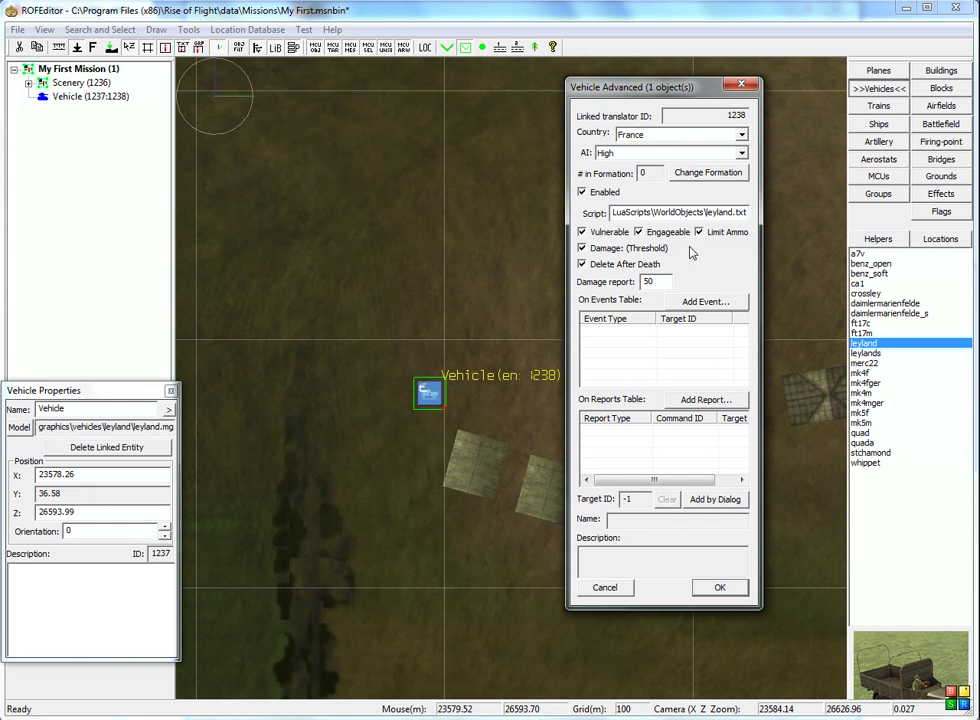
mouse_move(657, 95)
mouse_down()
mouse_move(682, 93)
mouse_move(665, 94)
mouse_up()
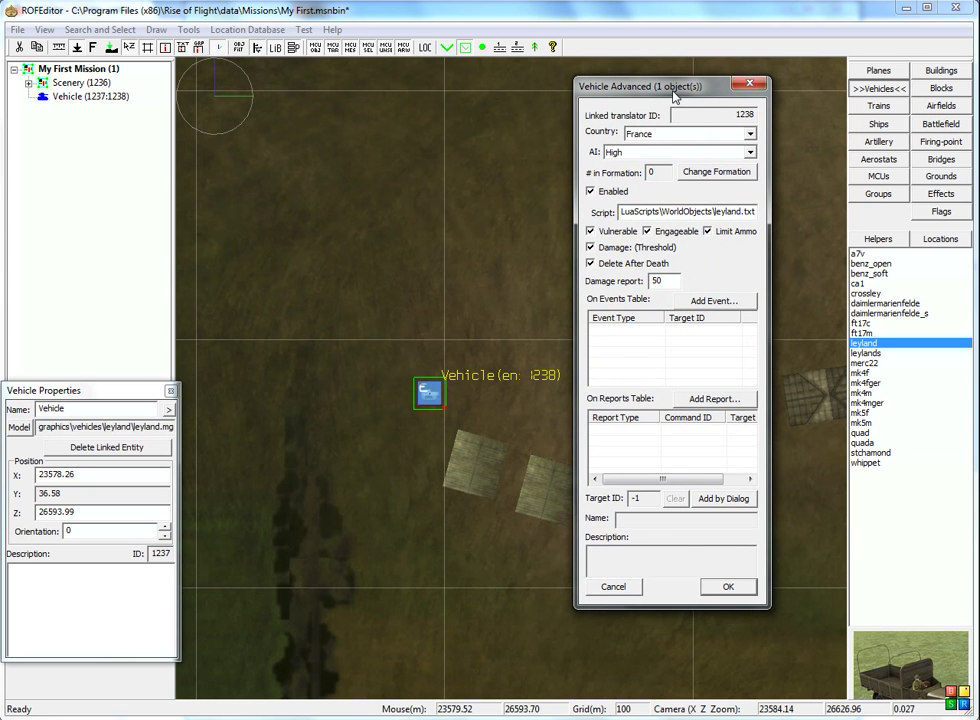
drag(680, 90, 656, 75)
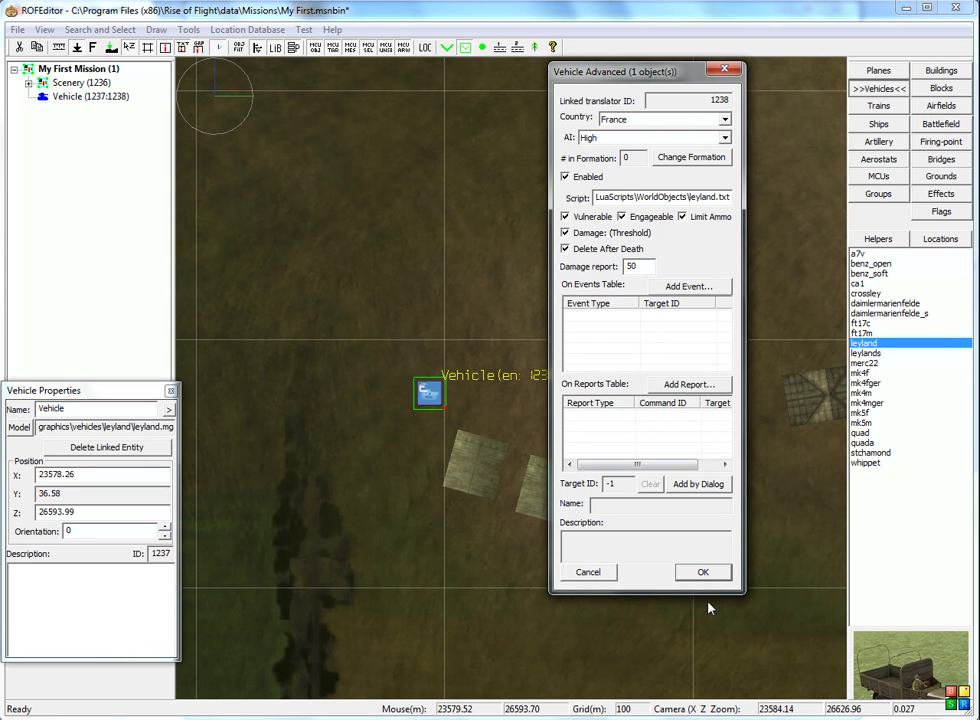
click(703, 573)
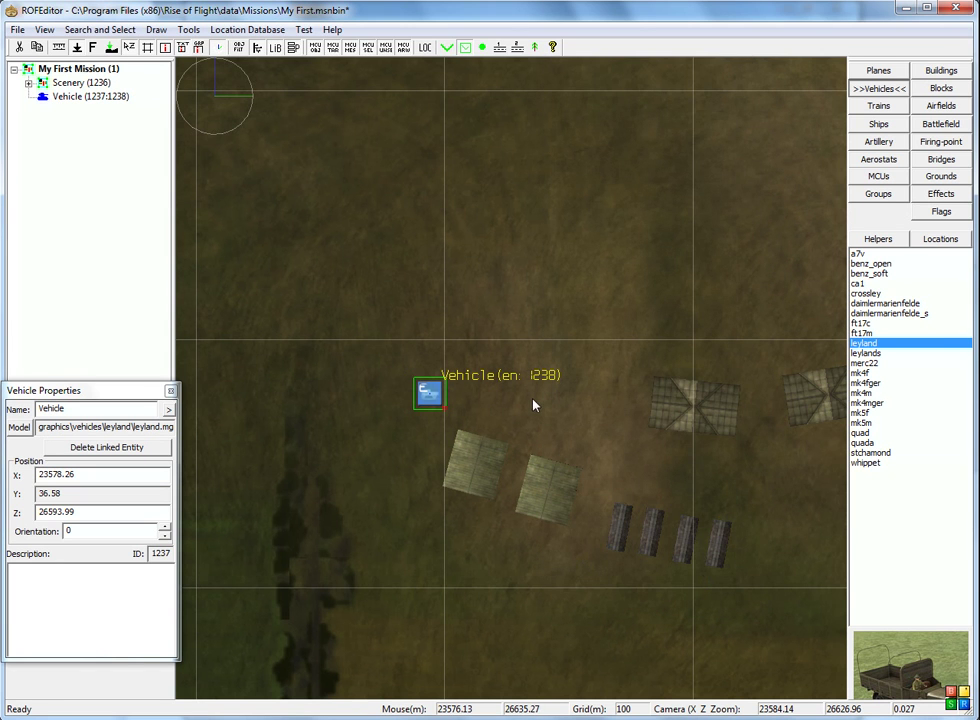
Place a new leylands truck on the map beside the first one
right_drag(554, 370, 654, 295)
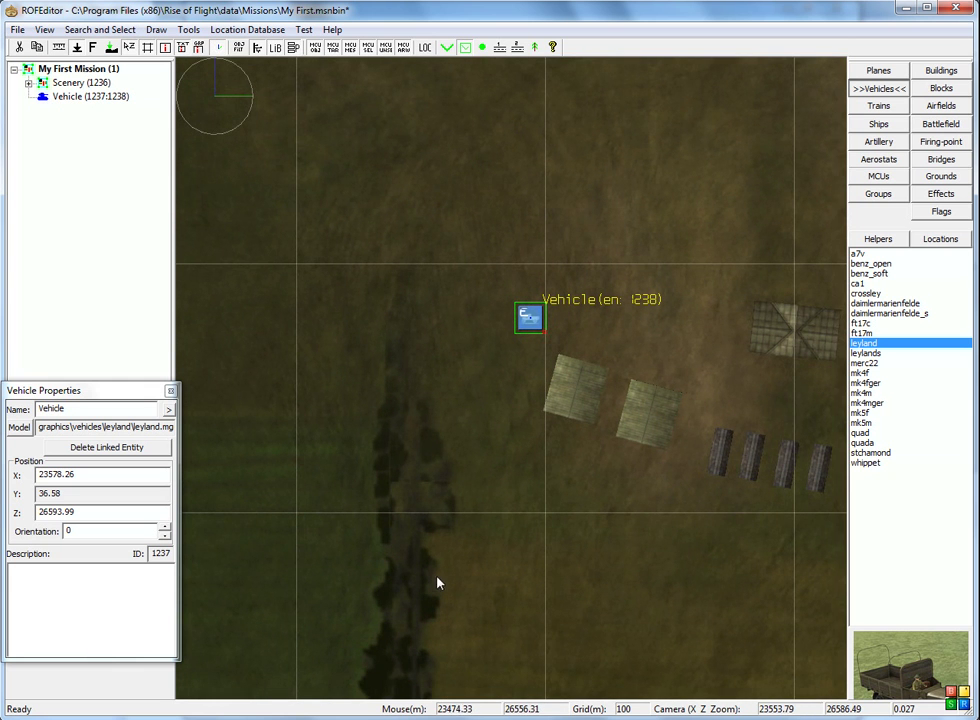
click(869, 354)
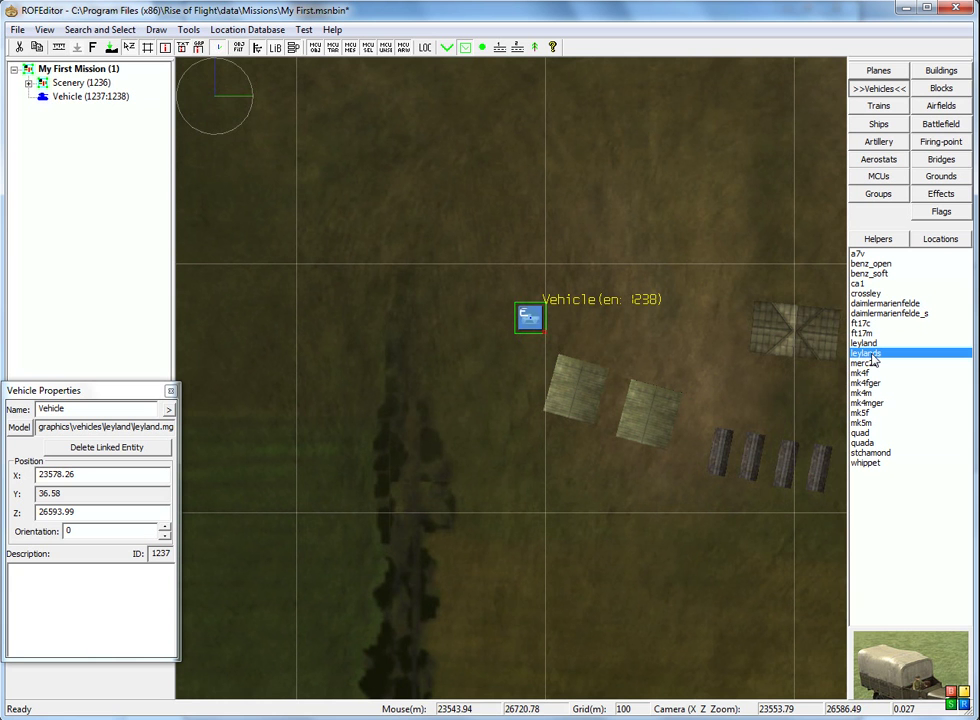
click(492, 330)
scroll(494, 330, up, 5)
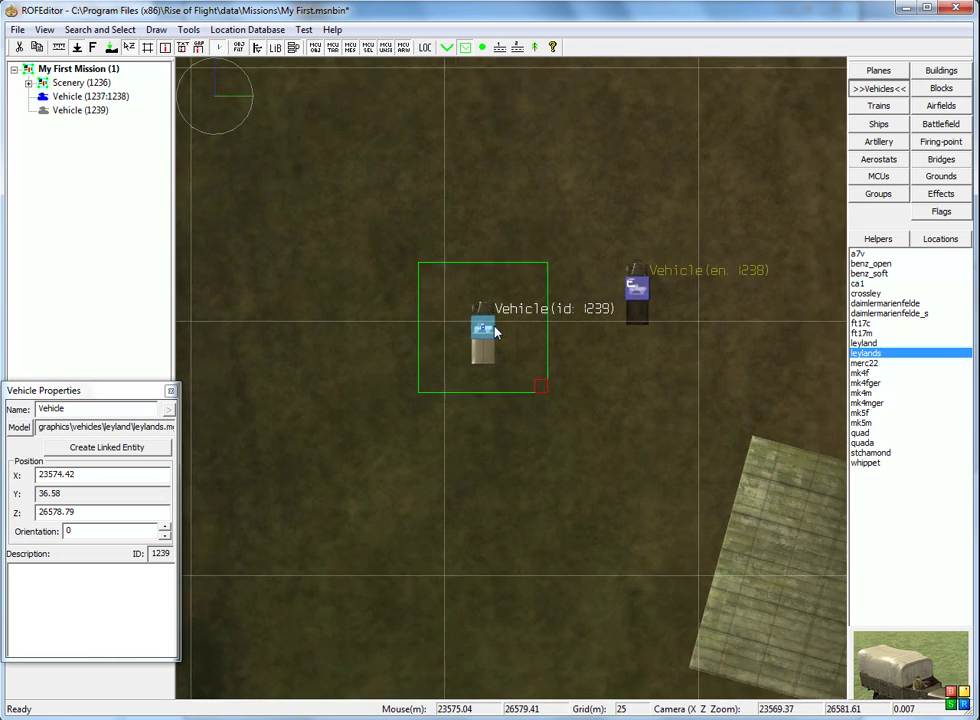
click(584, 406)
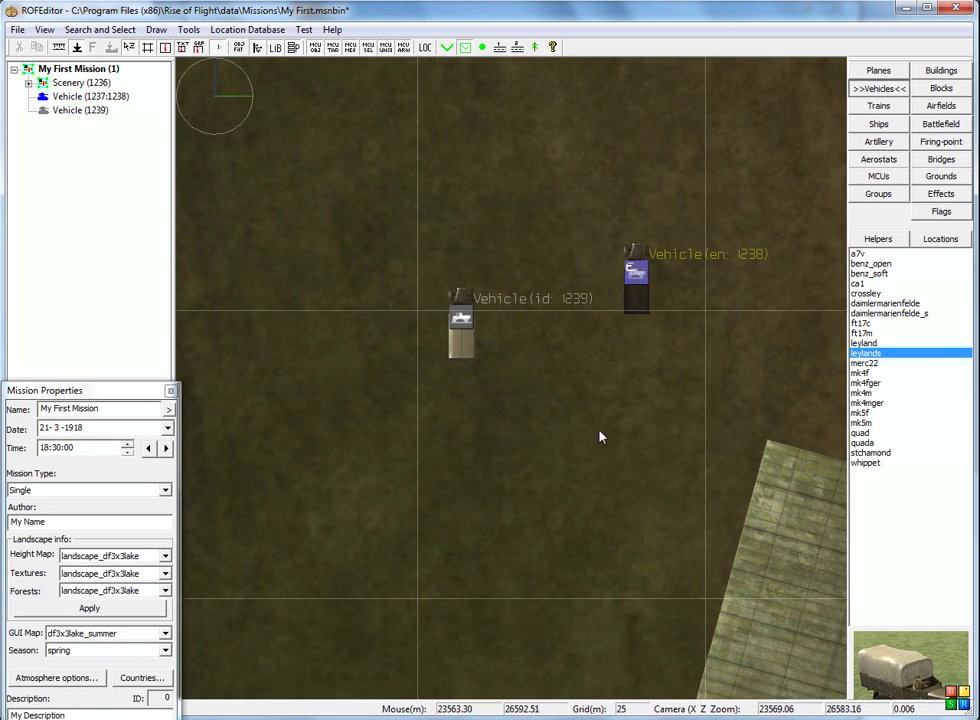
Select the new truck, Vehicle 1239, and create its linked entity 1240
scroll(575, 396, down, 3)
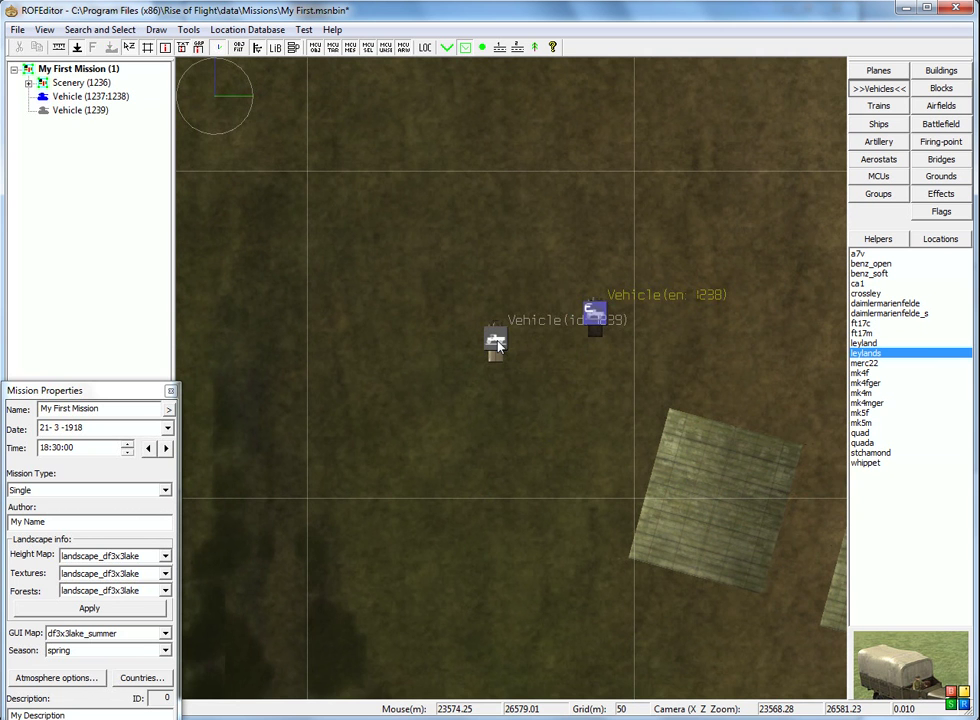
scroll(519, 397, down, 3)
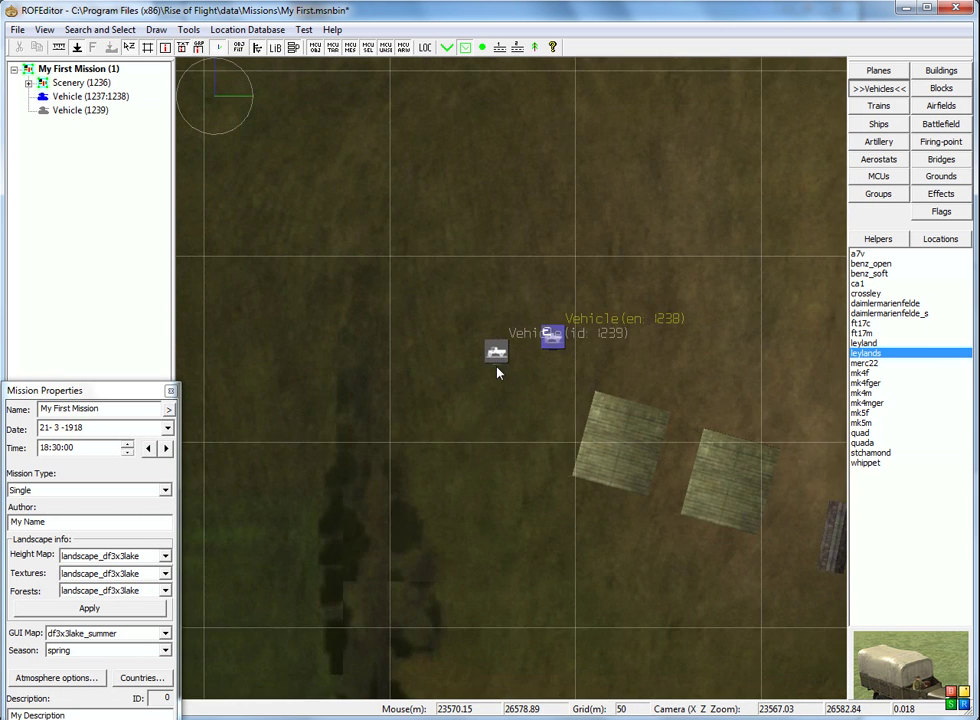
scroll(497, 372, up, 2)
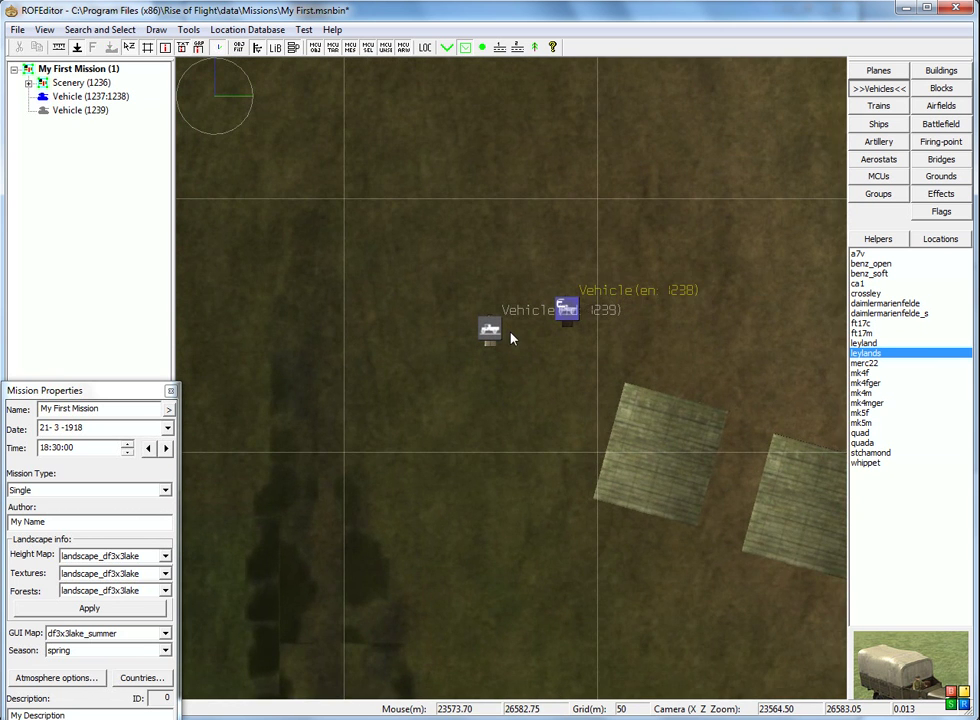
scroll(510, 338, up, 2)
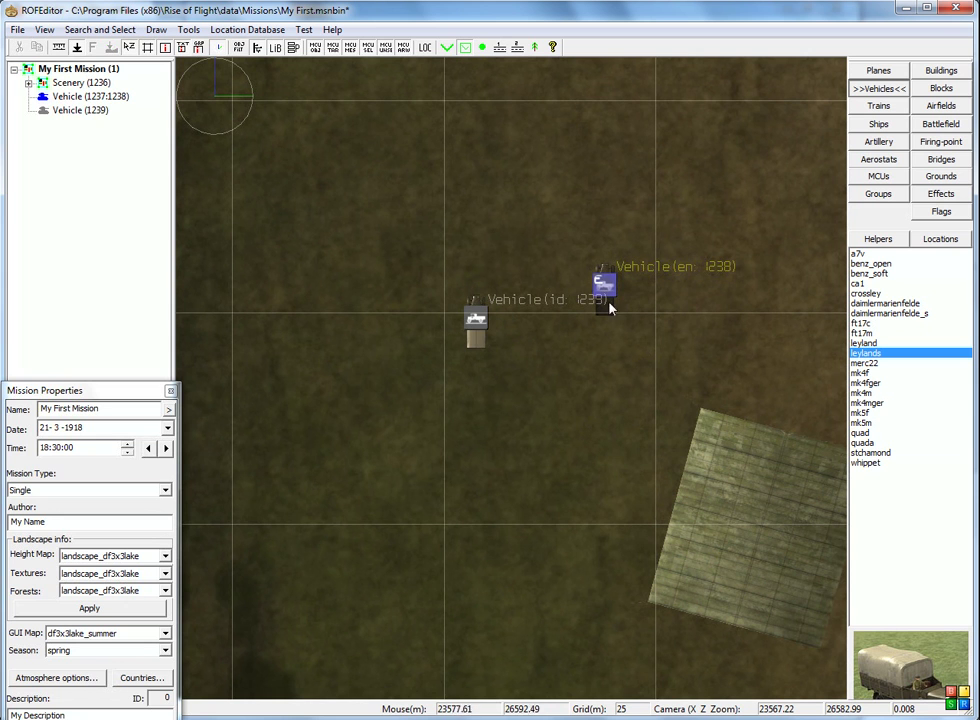
click(466, 324)
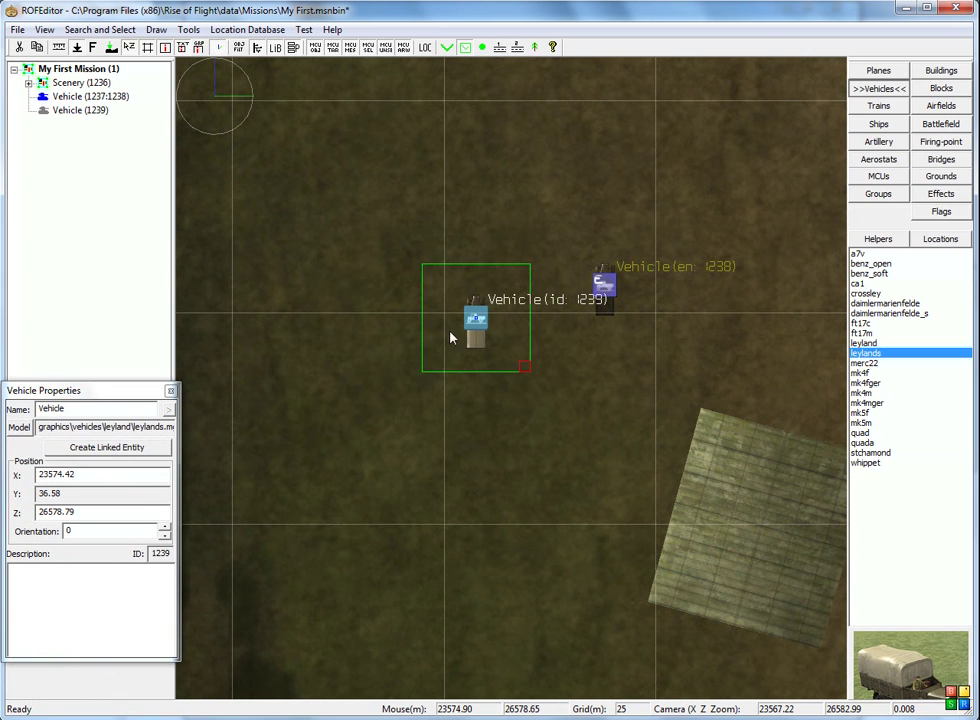
click(110, 449)
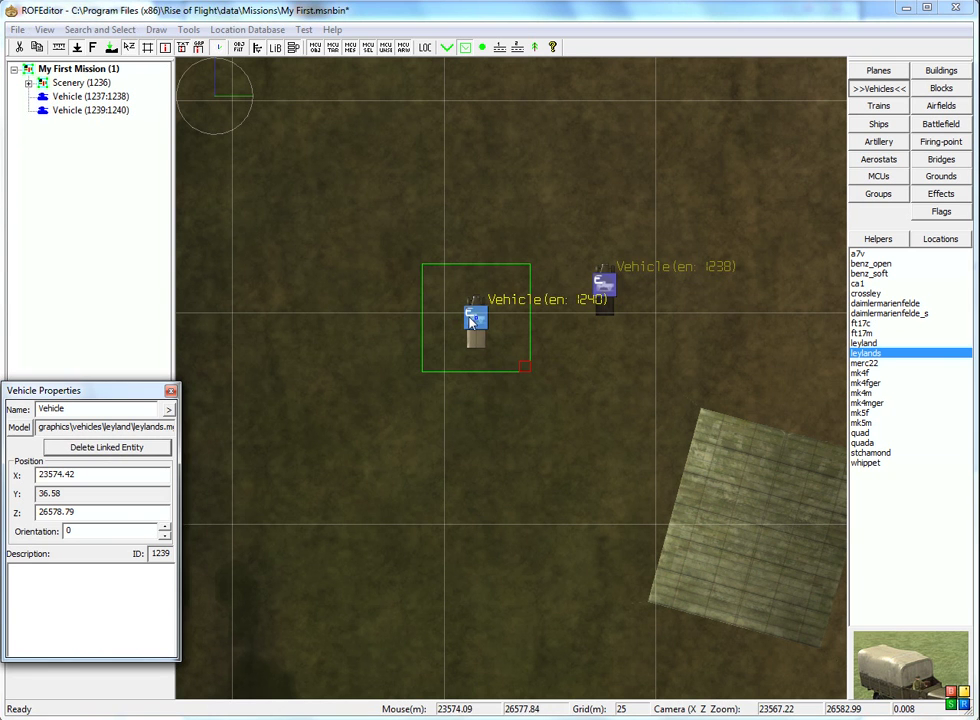
Set Vehicle 1239's country to France, keeping AI skill at Normal
double_click(481, 326)
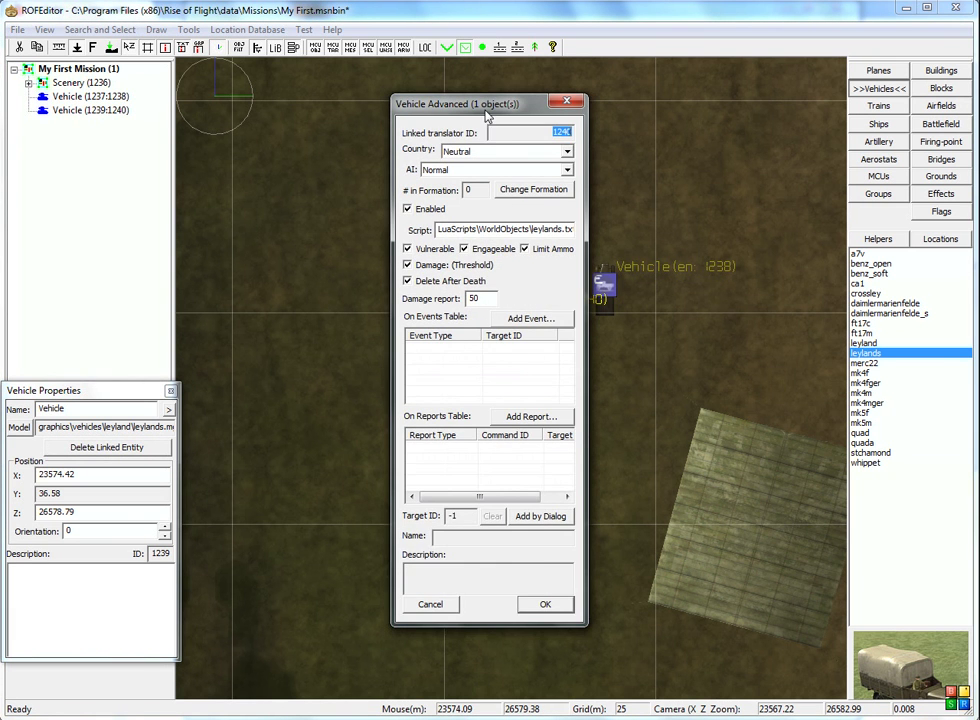
drag(502, 106, 675, 108)
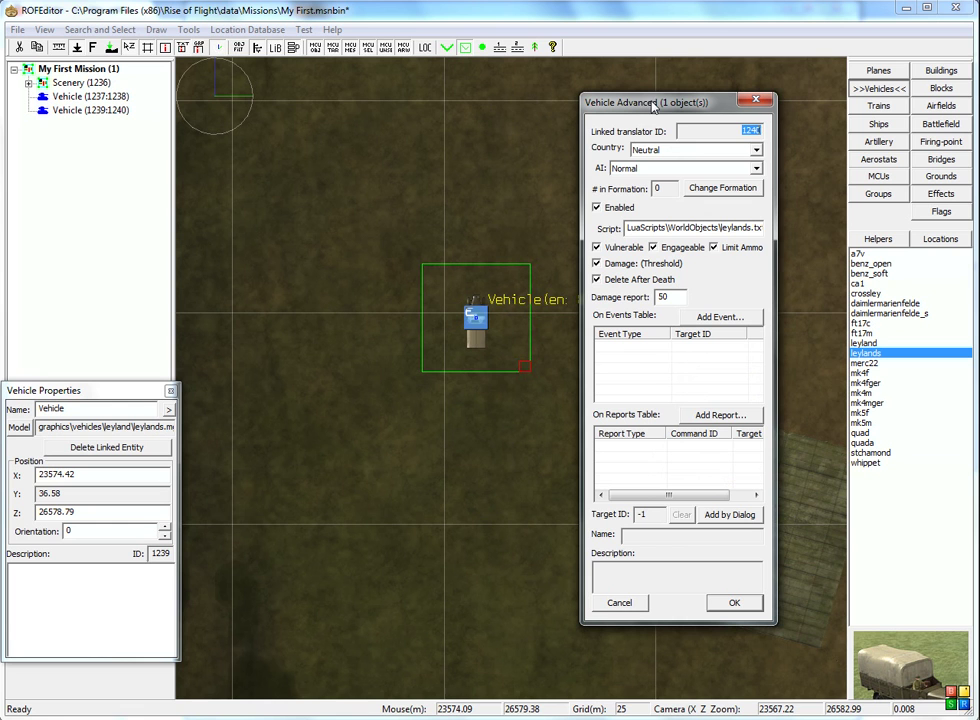
click(757, 170)
click(650, 185)
click(720, 150)
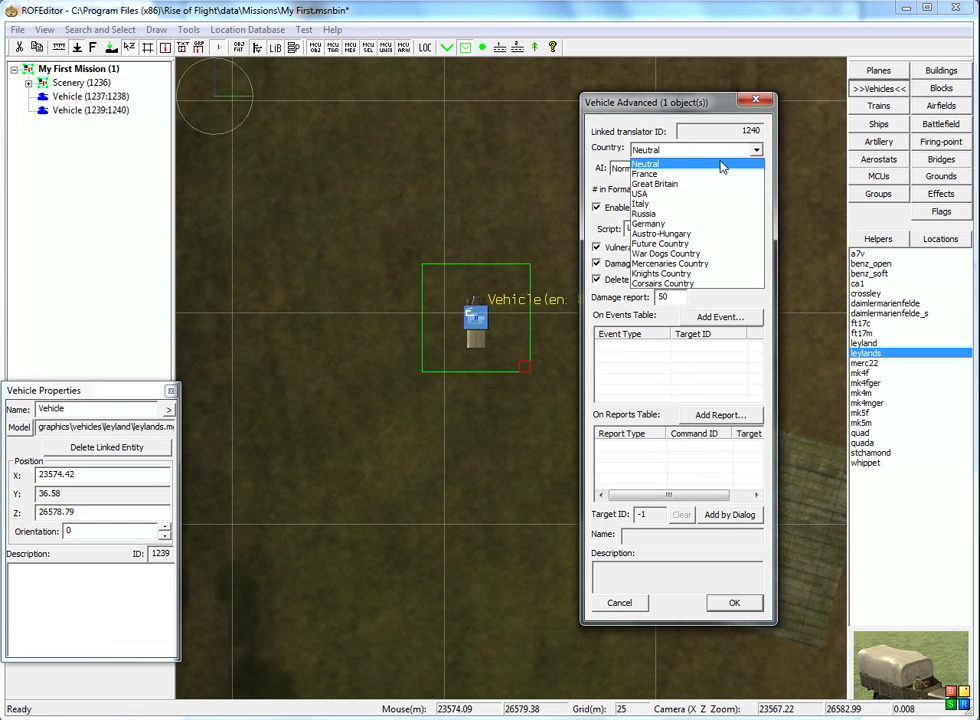
click(650, 174)
click(734, 602)
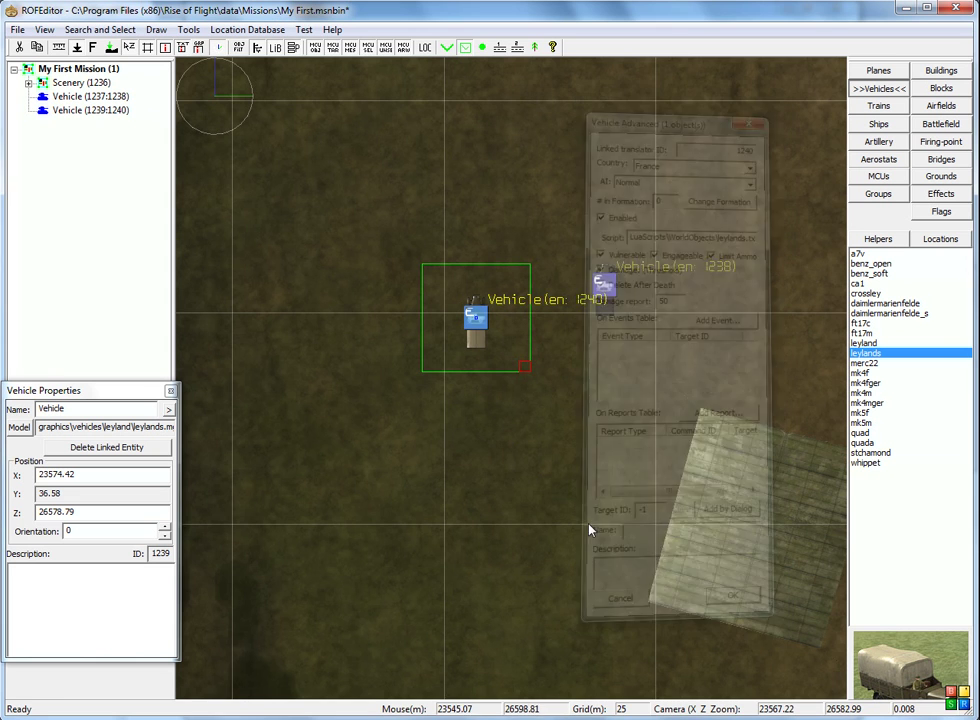
right_drag(641, 376, 440, 435)
scroll(450, 432, down, 5)
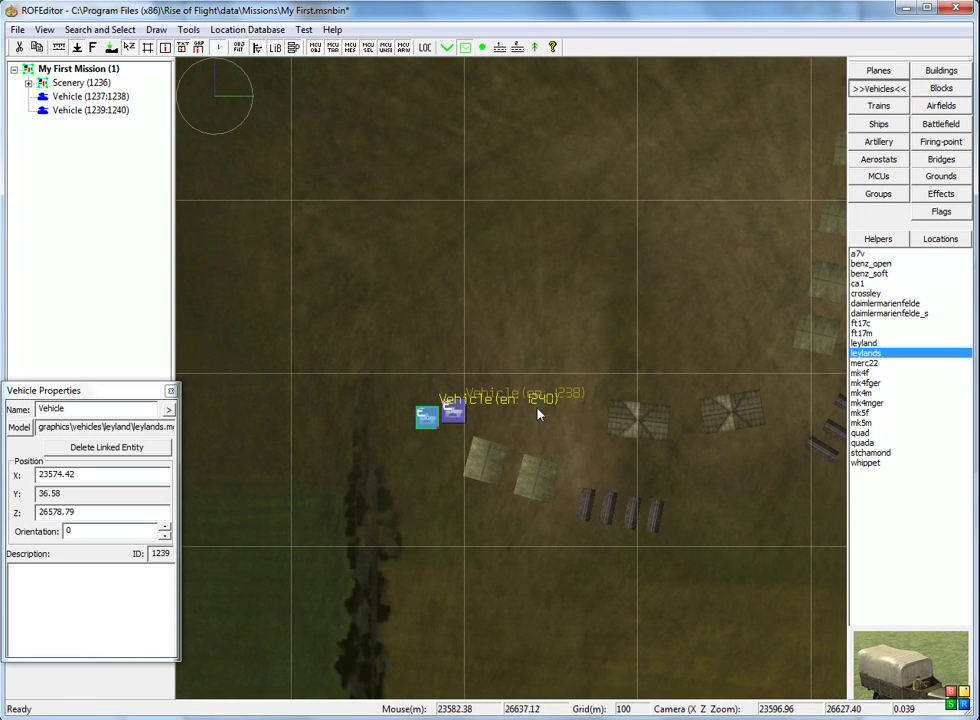
right_drag(663, 392, 667, 343)
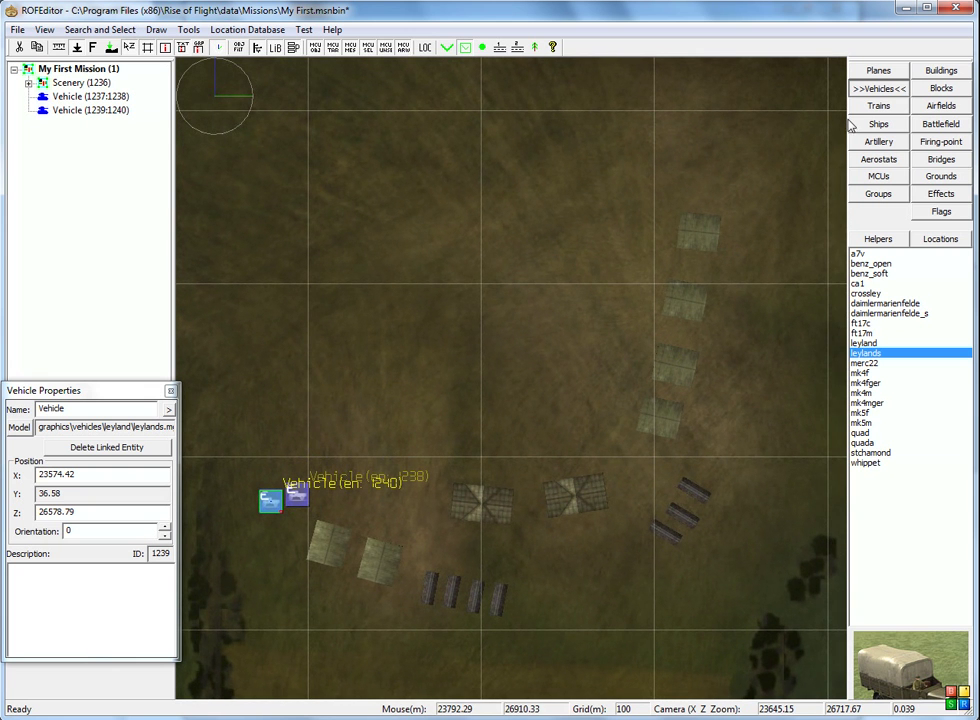
Place a nieuport11 plane from the Planes list just above the large hangar
click(880, 72)
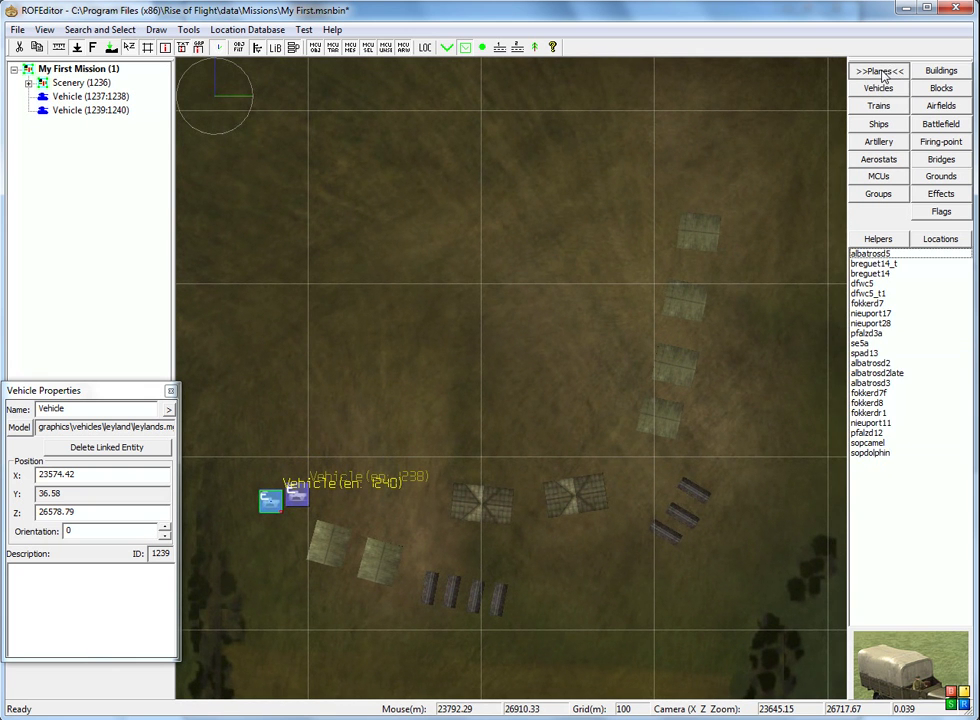
click(871, 423)
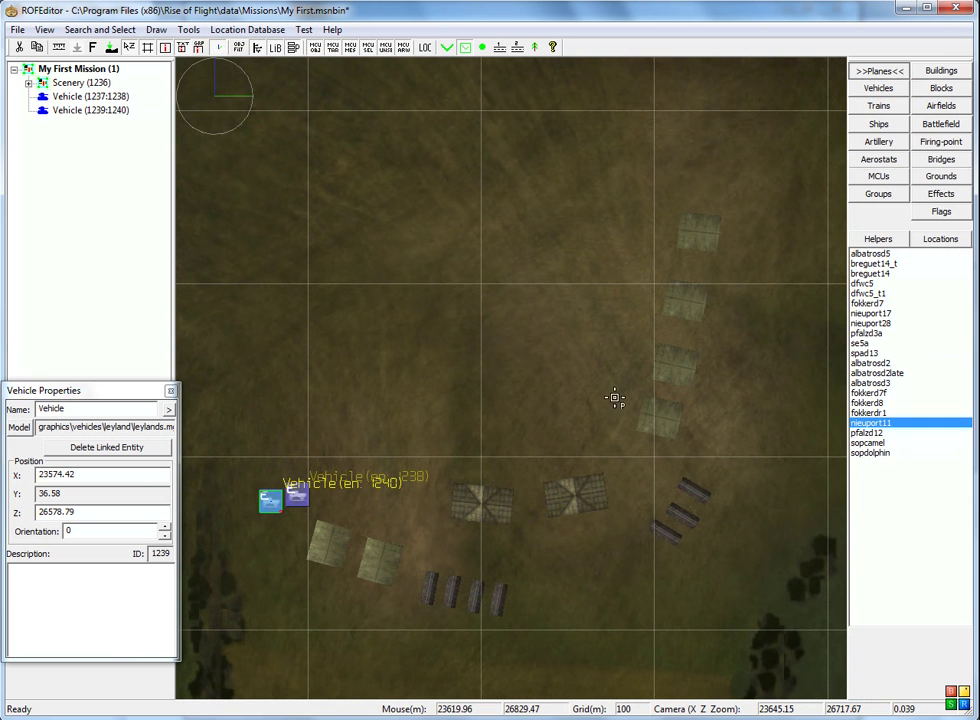
right_drag(536, 350, 552, 308)
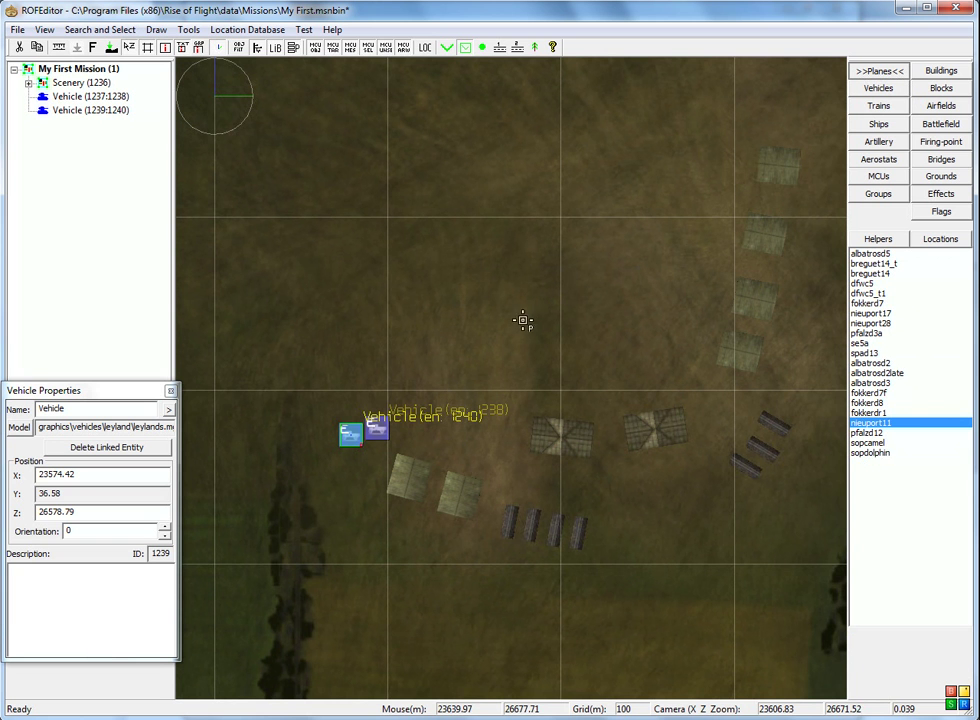
click(546, 318)
click(546, 318)
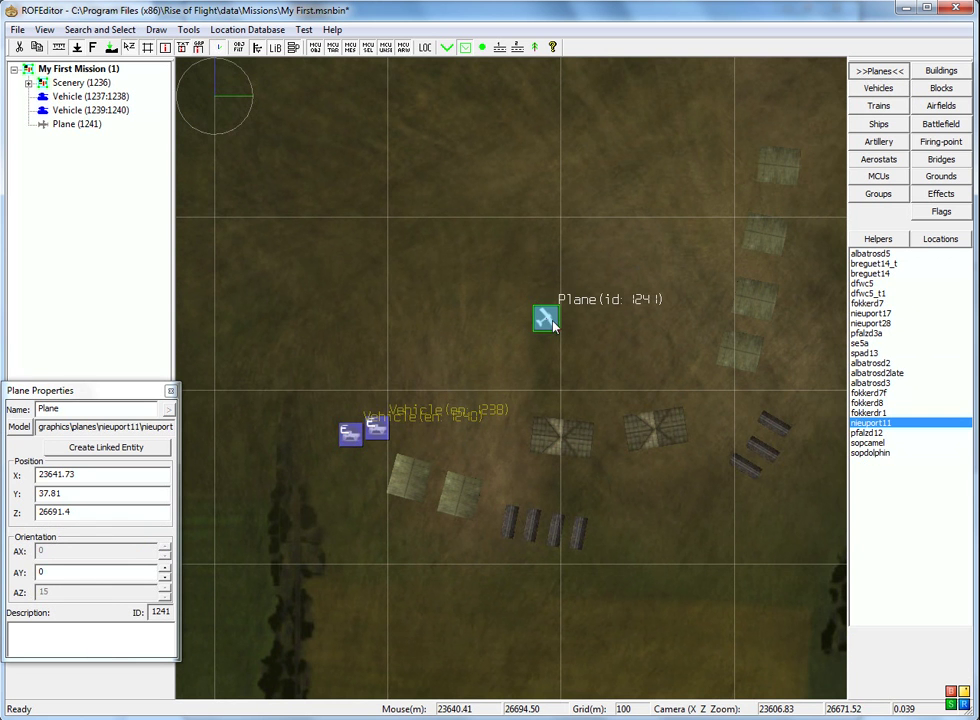
scroll(548, 320, up, 5)
scroll(550, 322, down, 4)
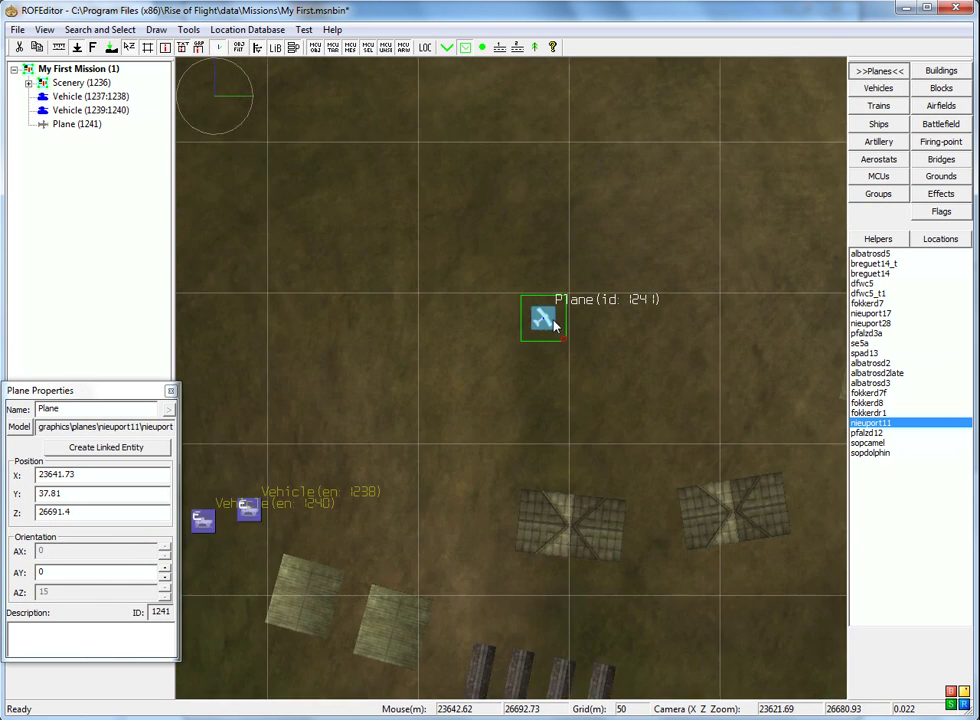
right_drag(550, 322, 519, 265)
drag(477, 240, 507, 377)
scroll(505, 376, up, 4)
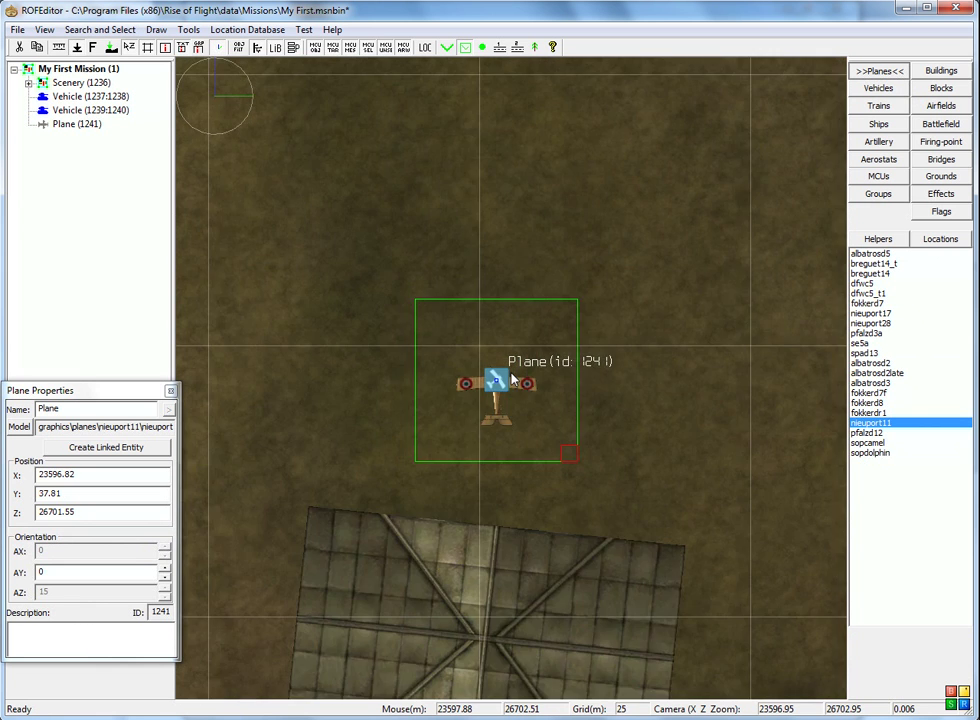
Select the Nieuport 11 (ID 1241) and create its linked entity 1242
click(678, 362)
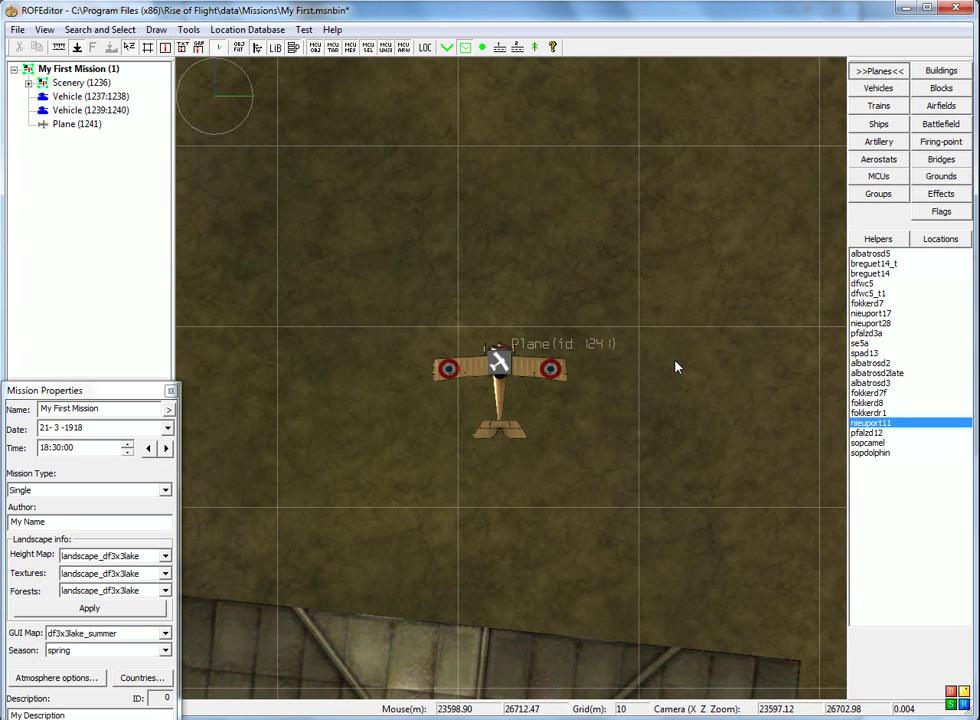
scroll(678, 254, down, 3)
scroll(678, 254, down, 2)
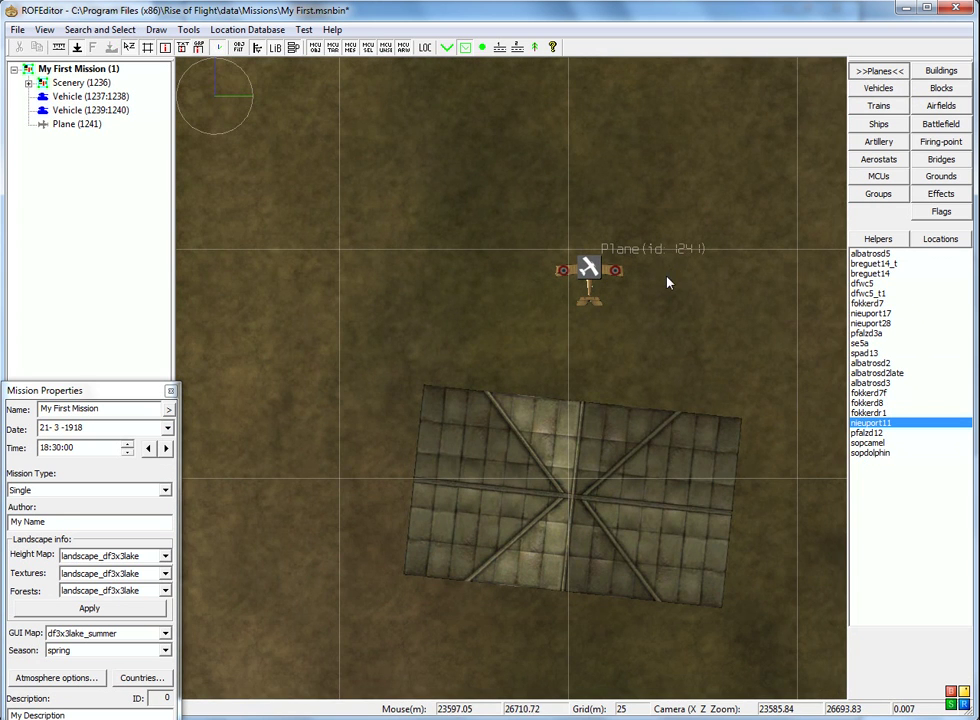
scroll(668, 283, down, 1)
right_drag(690, 275, 612, 300)
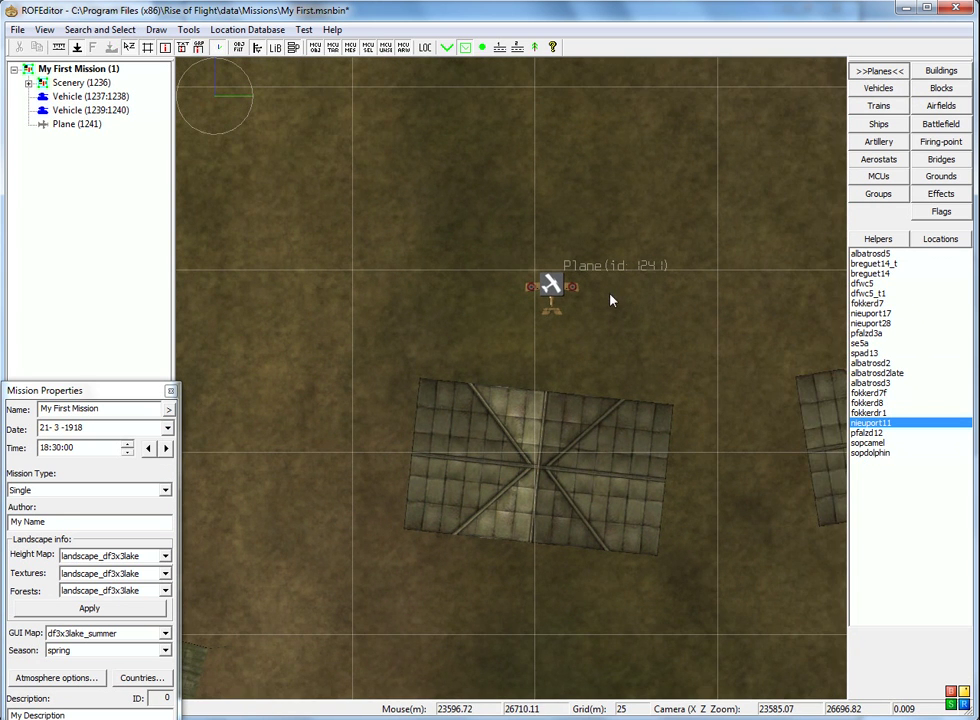
click(556, 287)
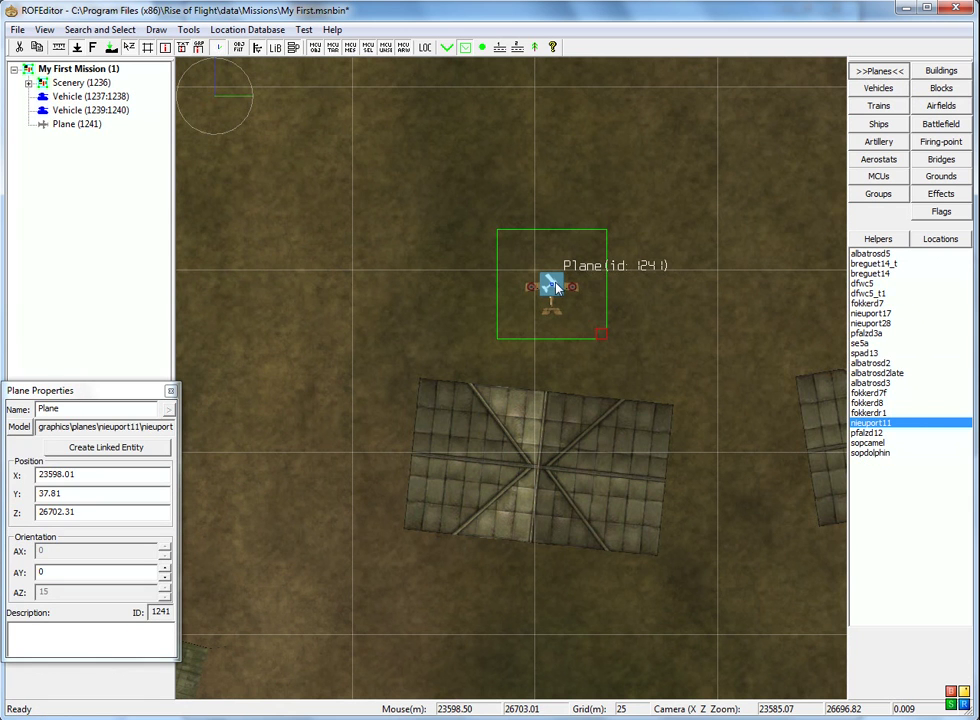
click(110, 448)
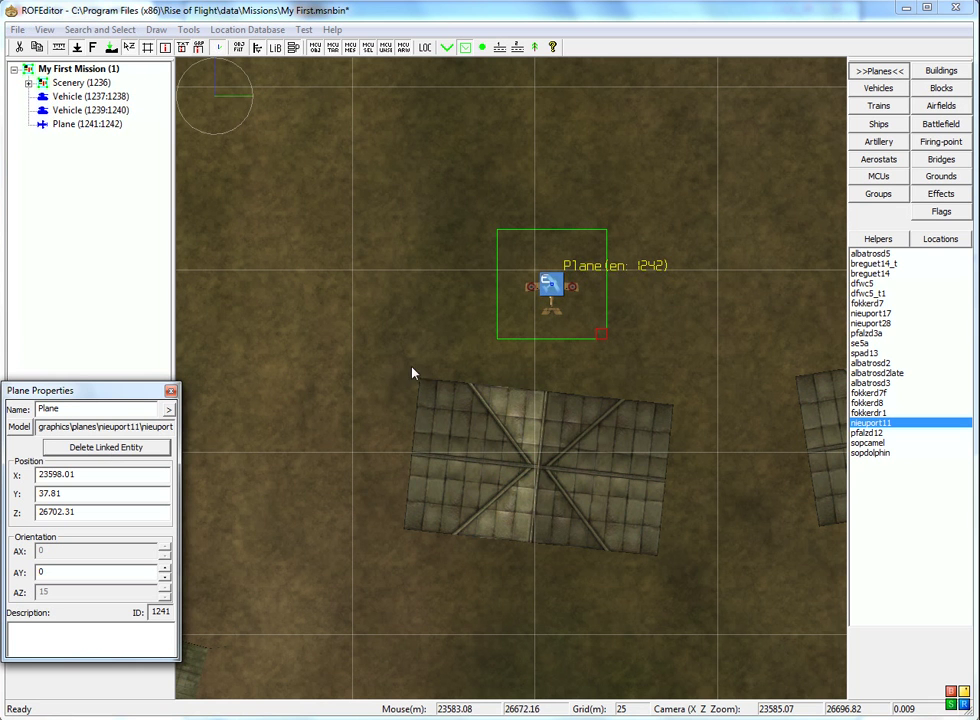
Set the Nieuport 11's AI to Player and its country to France
double_click(551, 287)
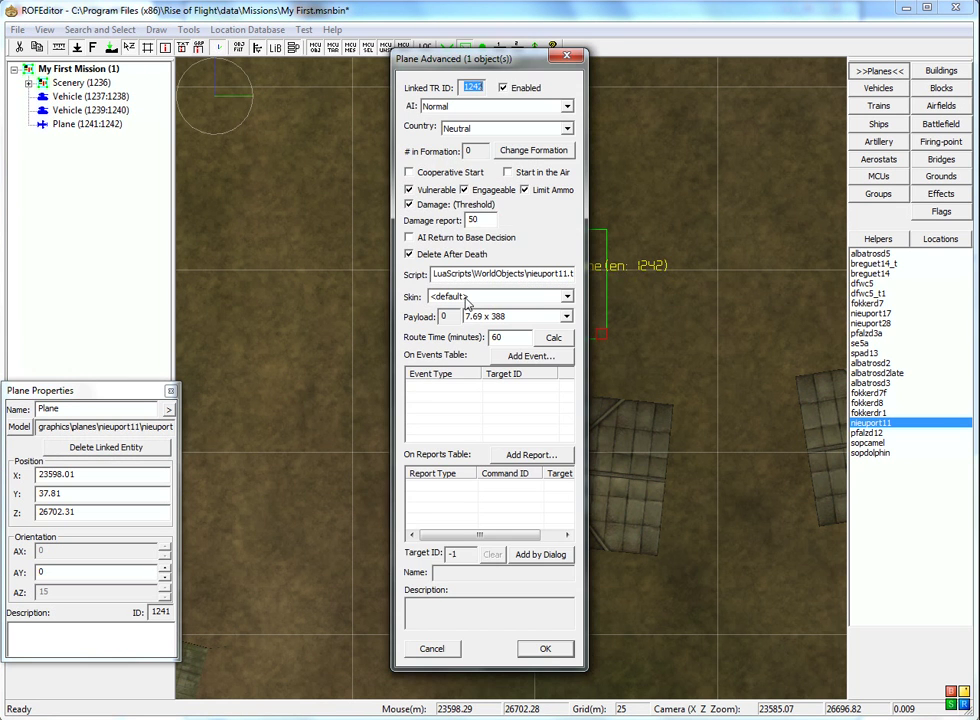
drag(505, 64, 731, 67)
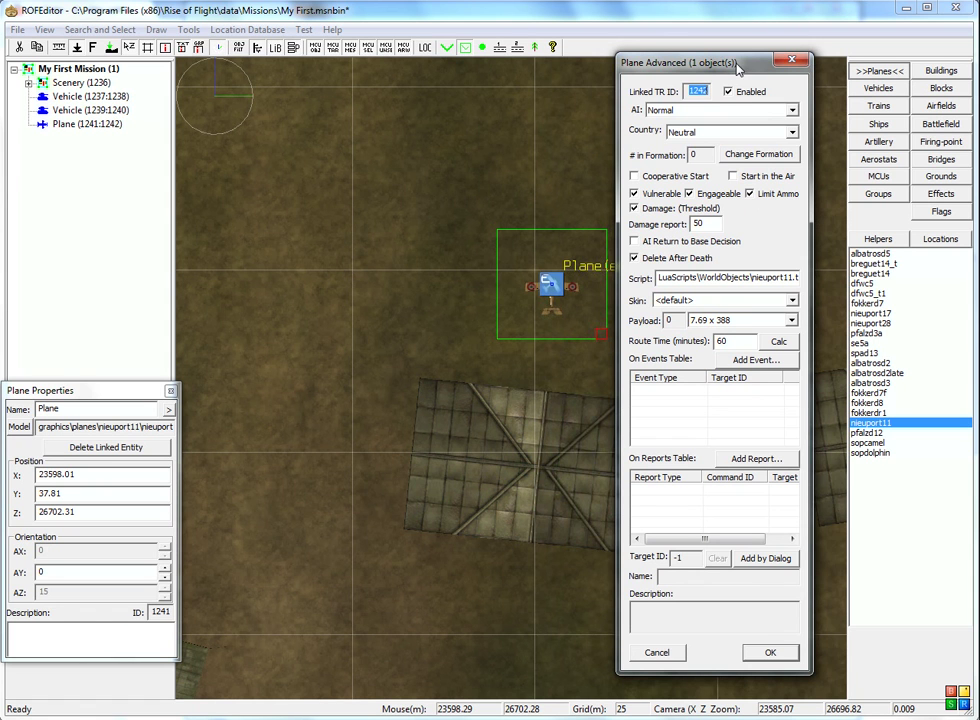
click(793, 112)
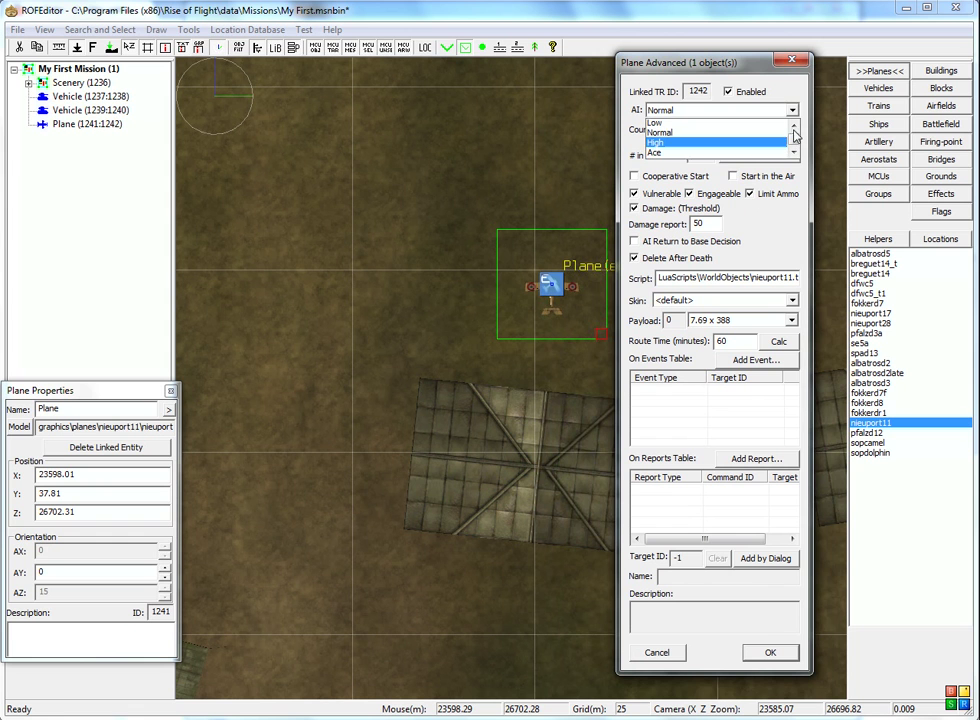
click(795, 127)
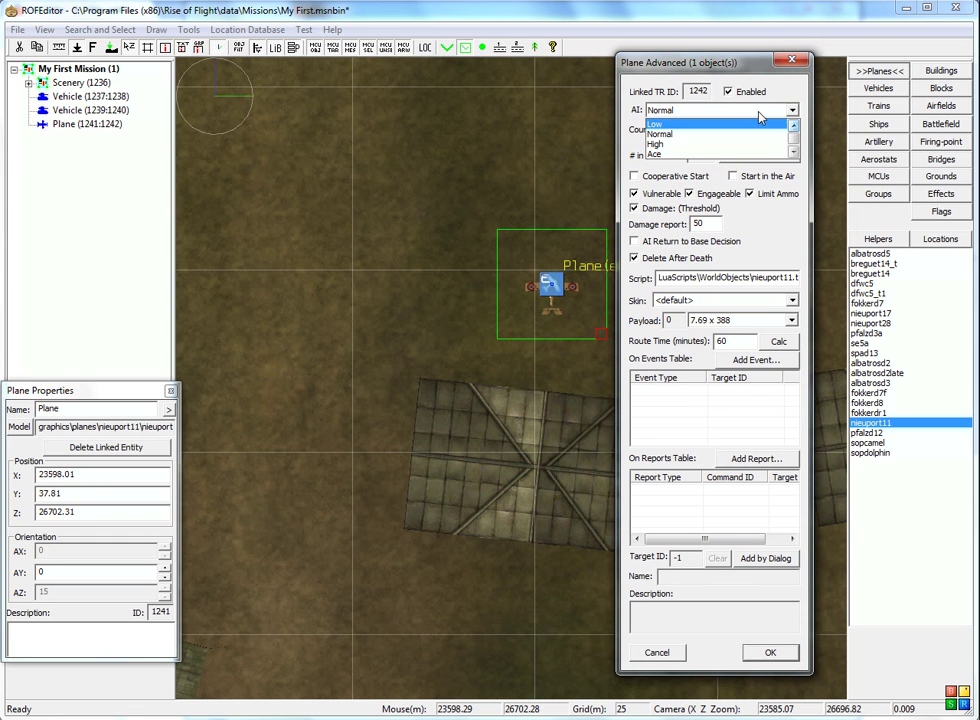
click(793, 112)
click(793, 112)
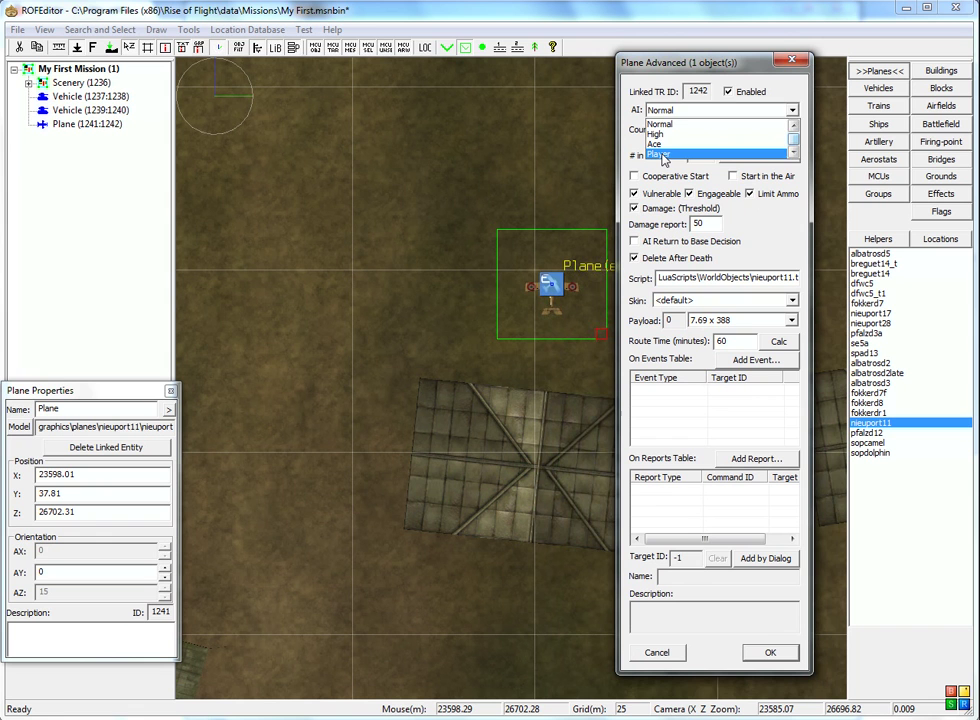
click(662, 155)
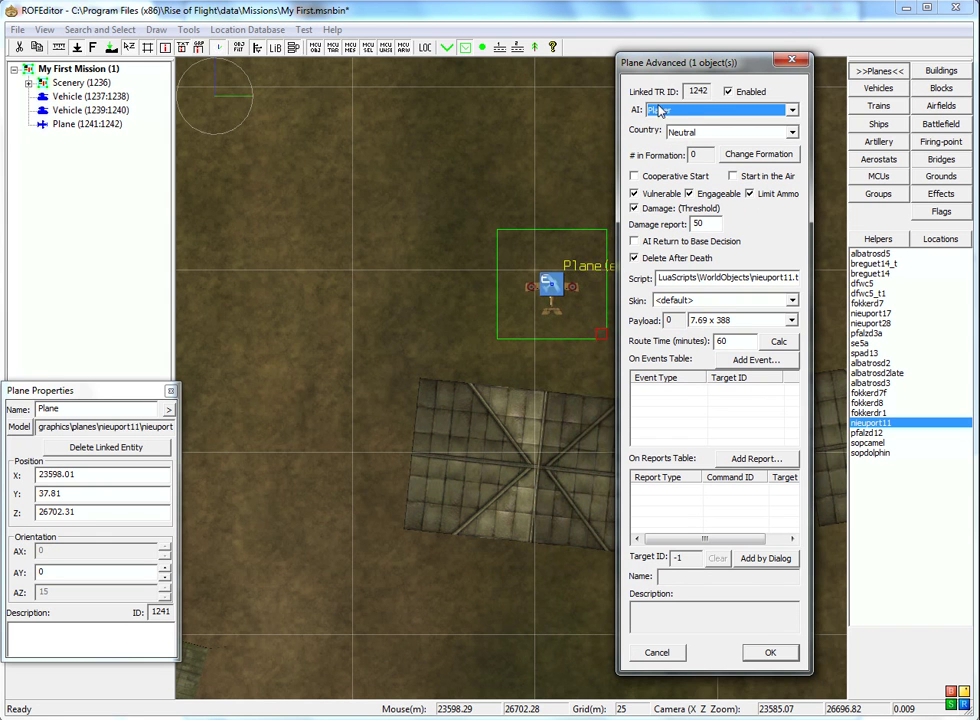
click(790, 131)
click(695, 156)
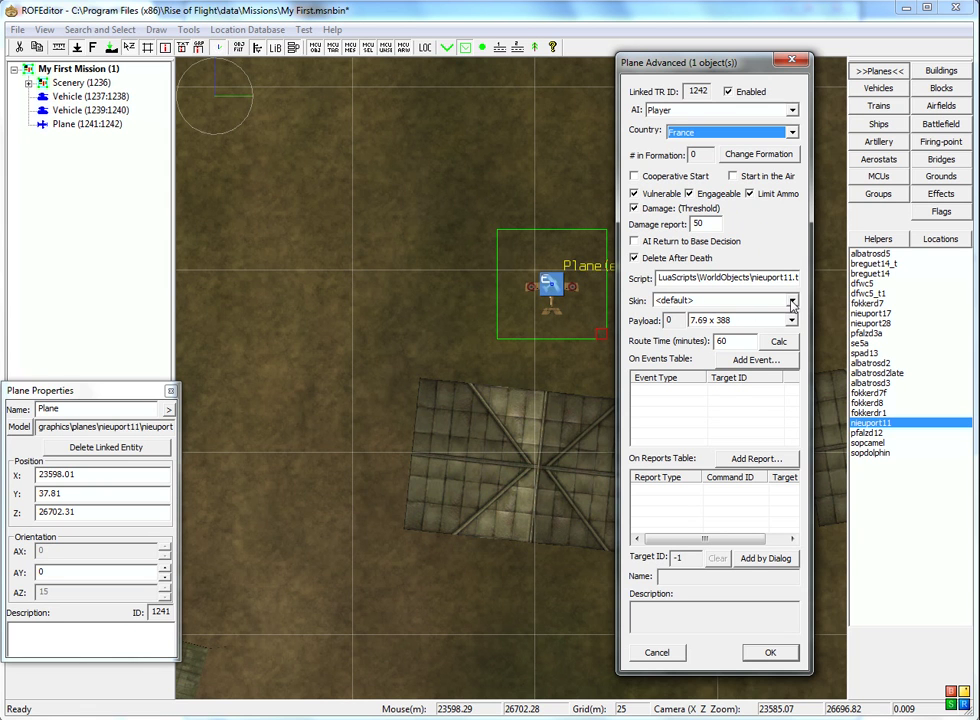
Keep the default skin and 7.69 x 388 payload, then confirm the plane's settings
click(792, 302)
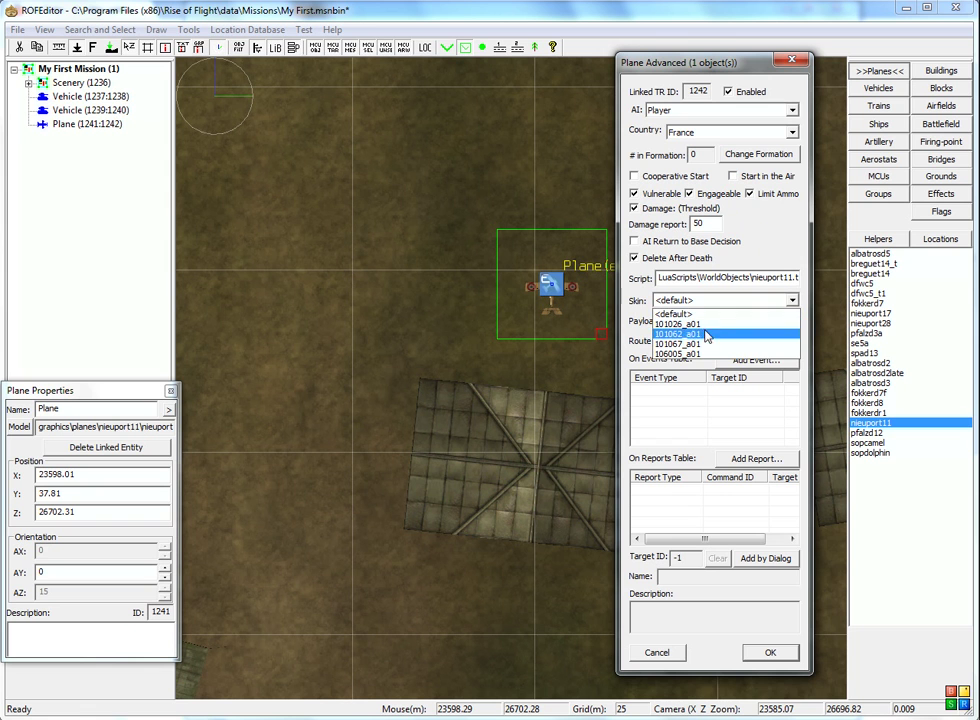
click(675, 314)
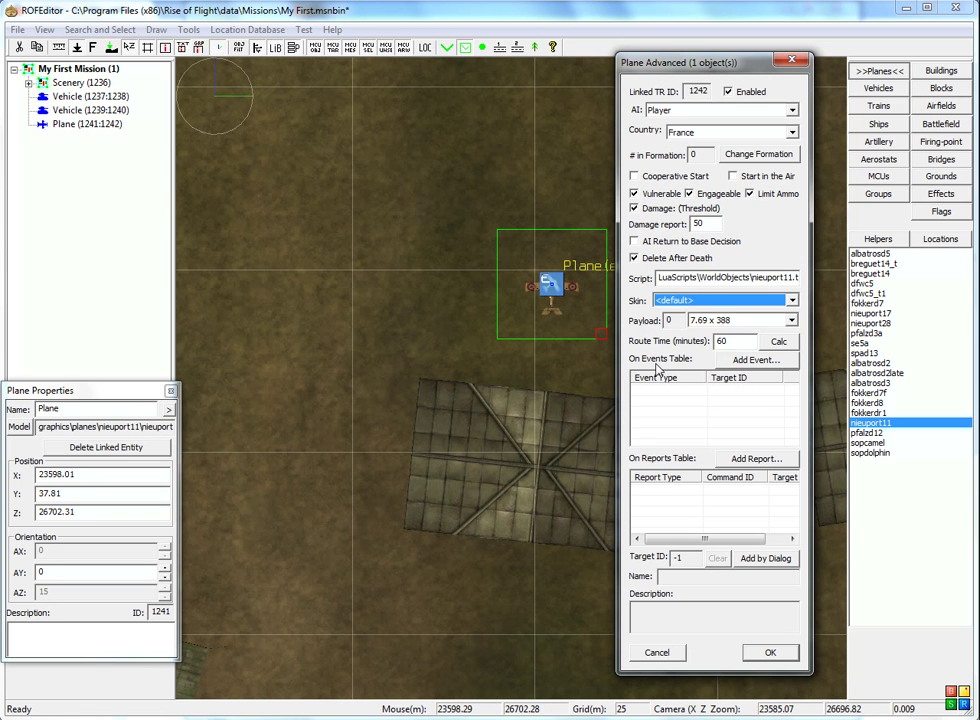
click(792, 321)
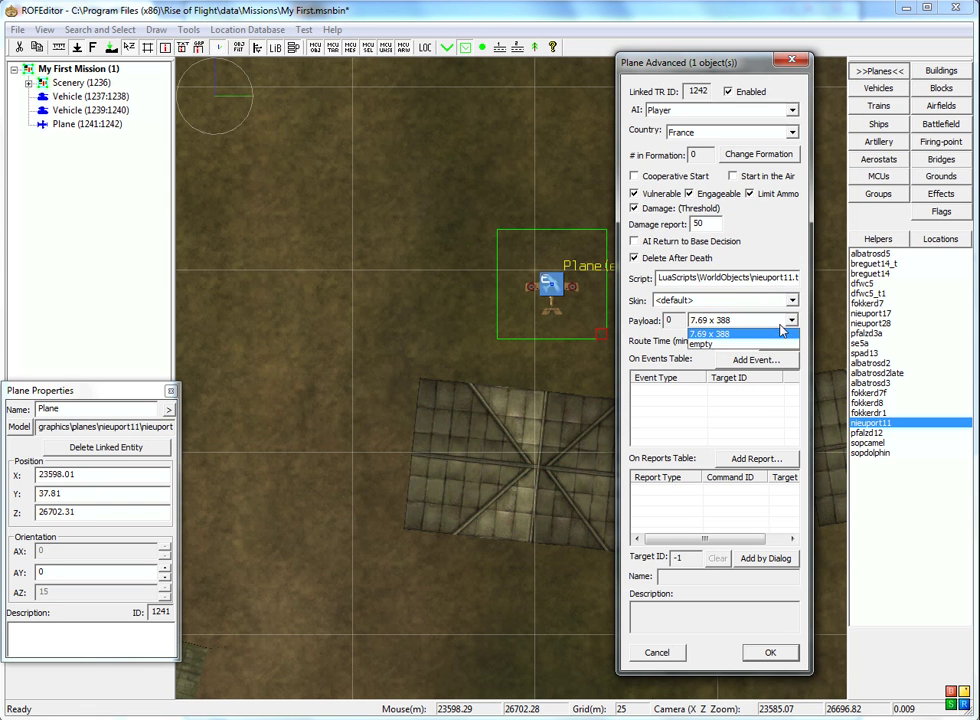
click(745, 338)
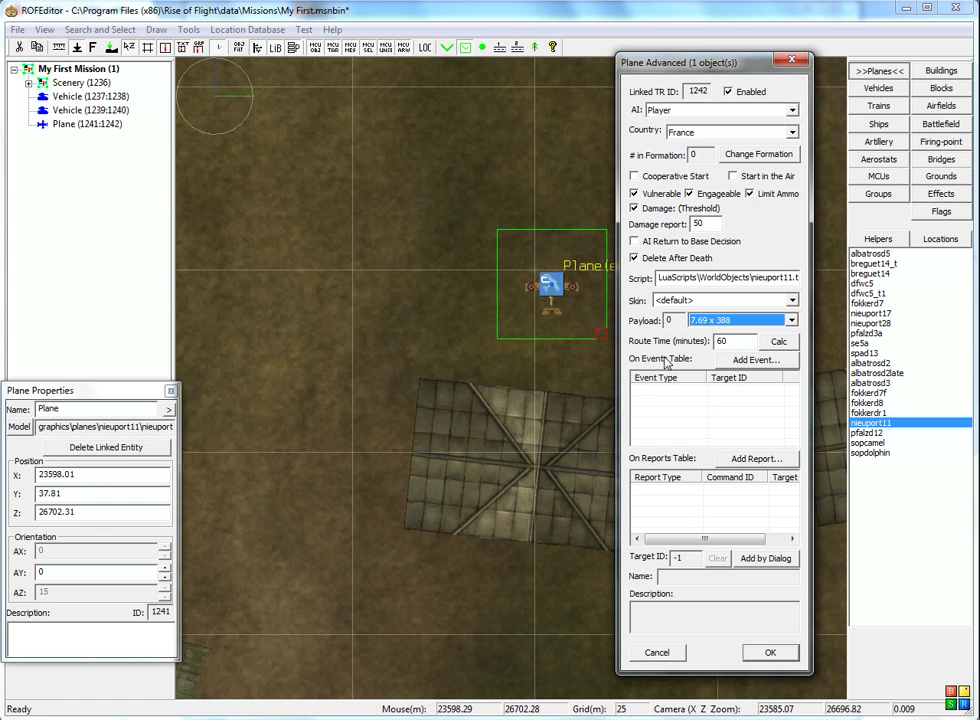
click(769, 653)
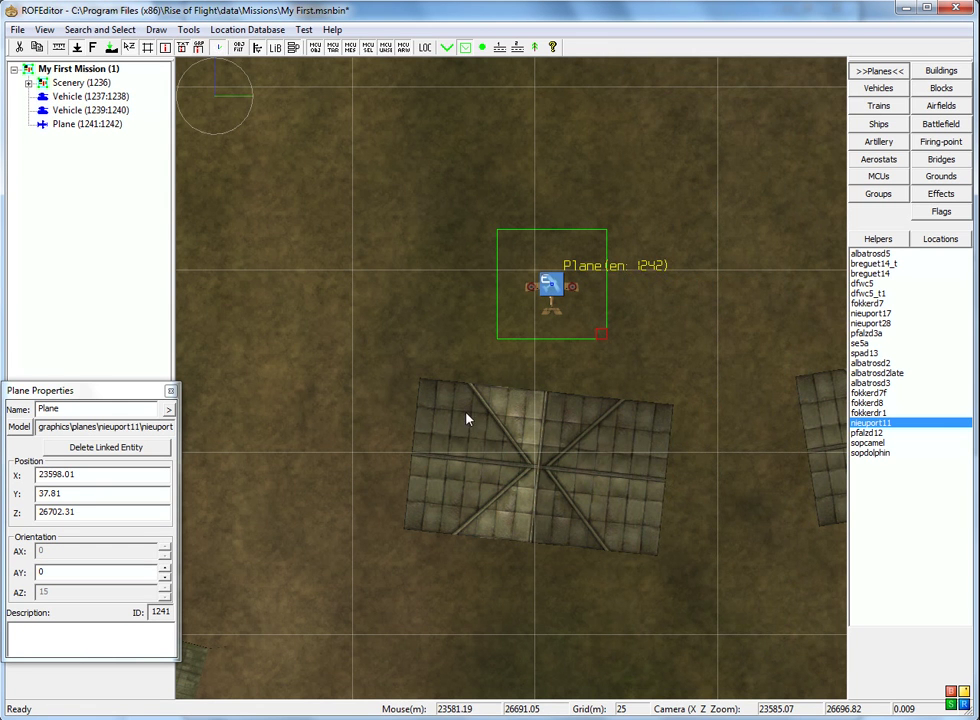
Zoom out and pan the map over to the farm area
right_drag(529, 453, 501, 442)
scroll(536, 376, down, 2)
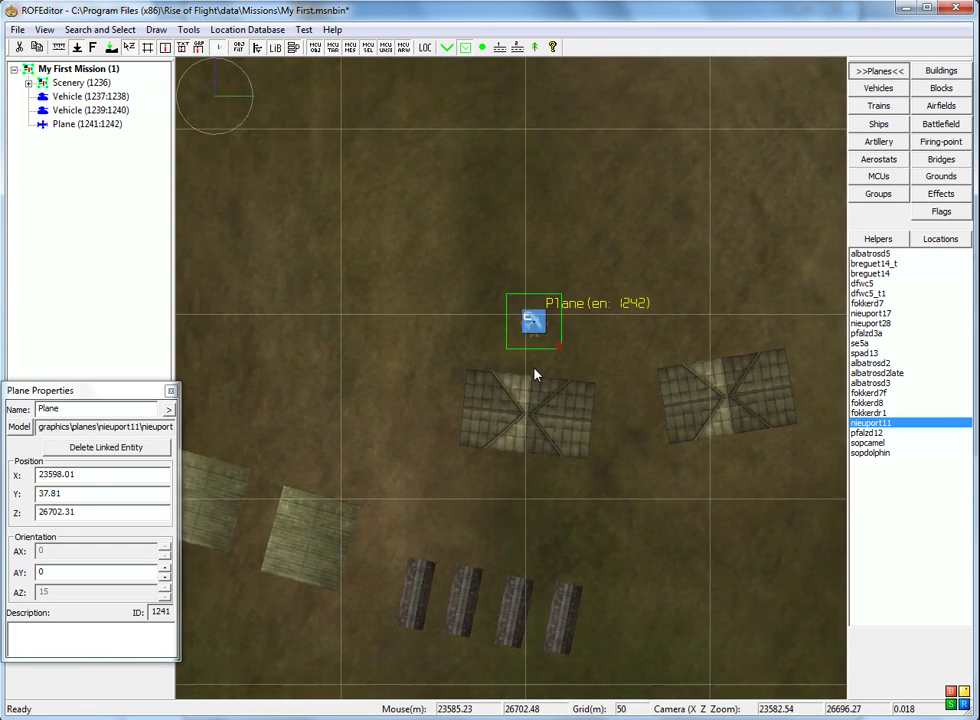
scroll(535, 374, down, 3)
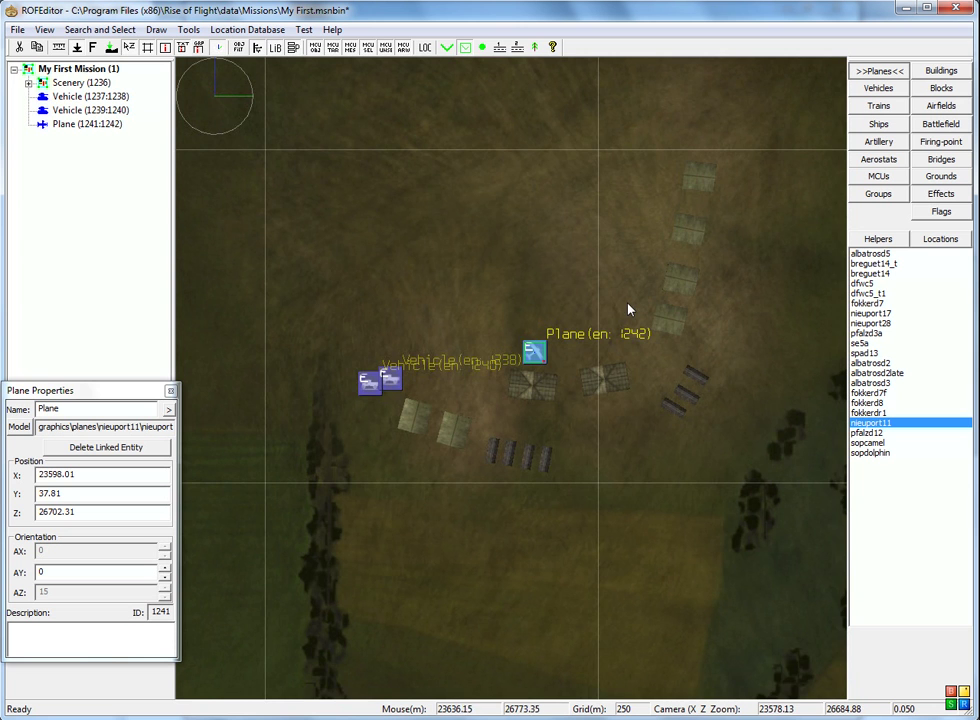
scroll(627, 310, down, 2)
scroll(626, 310, up, 1)
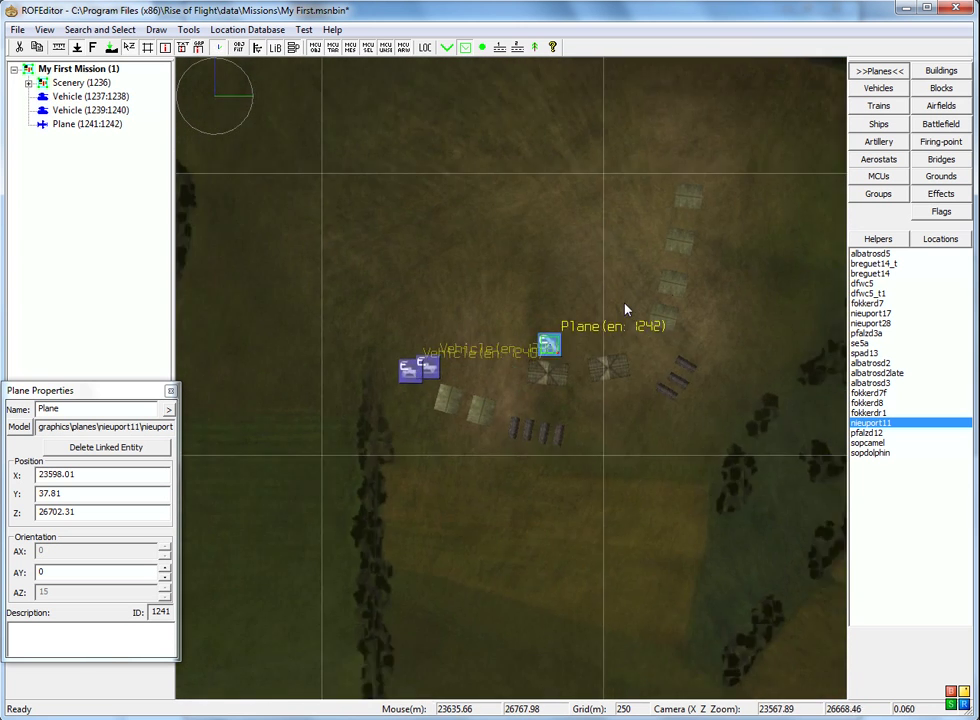
scroll(626, 310, up, 2)
right_drag(661, 254, 548, 377)
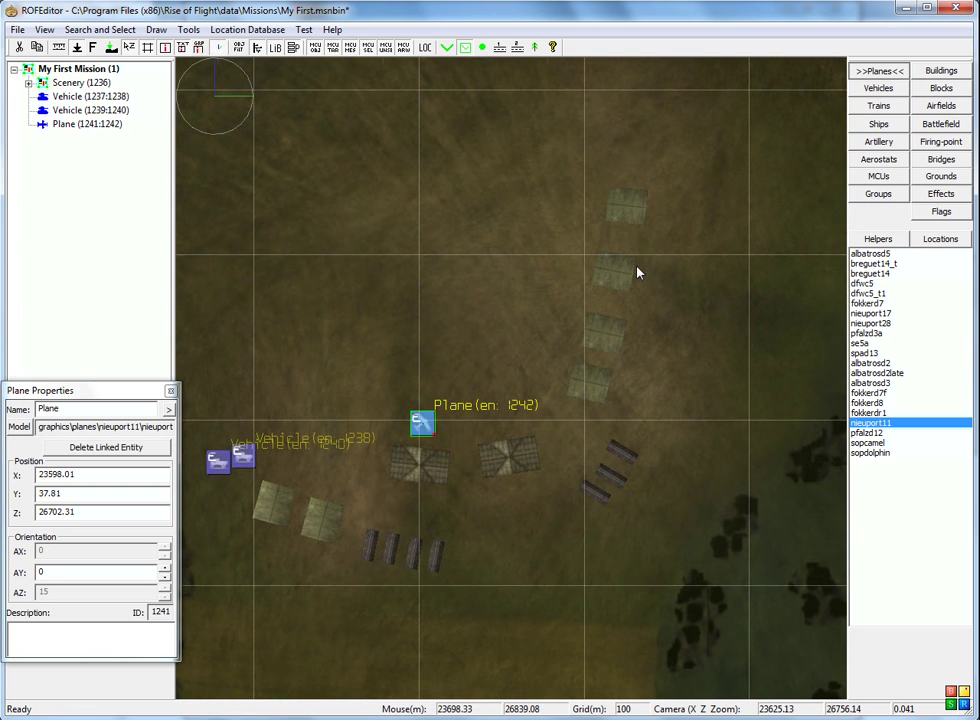
scroll(680, 292, down, 5)
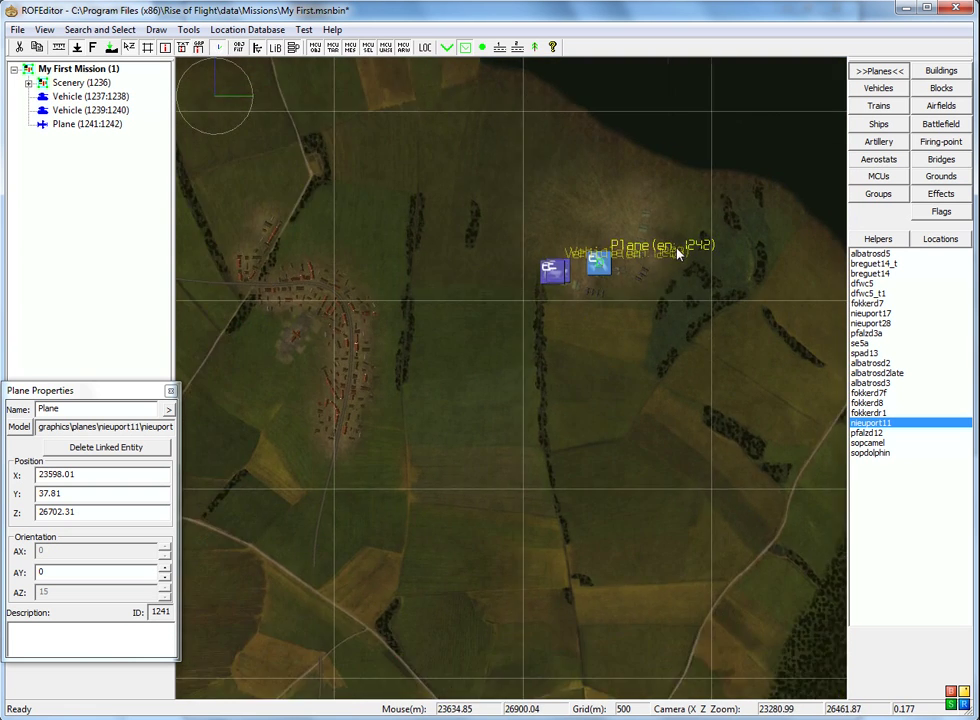
right_drag(678, 254, 560, 175)
scroll(575, 188, up, 5)
scroll(577, 190, up, 2)
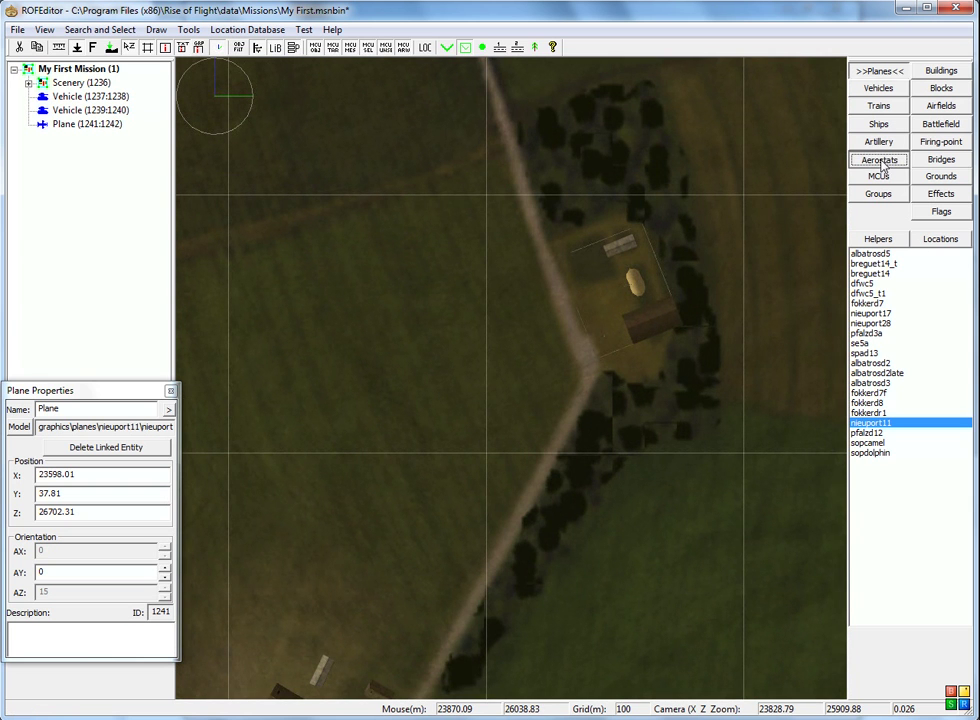
Pick the caquot balloon from the Aerostats catalogue
click(881, 163)
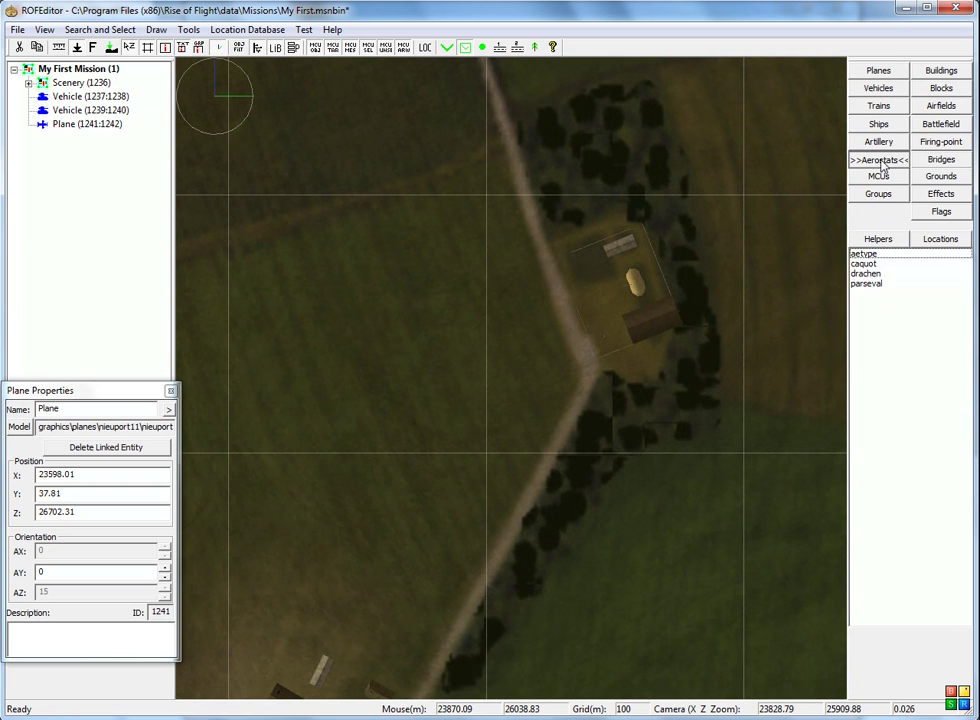
click(864, 264)
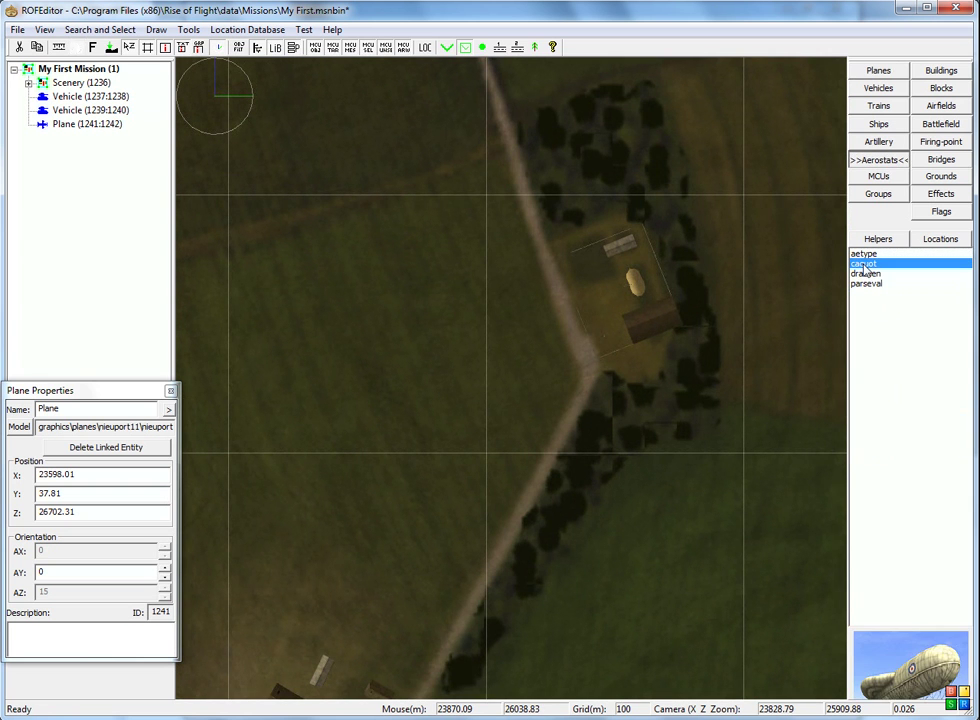
key(Up)
key(Up)
key(Up)
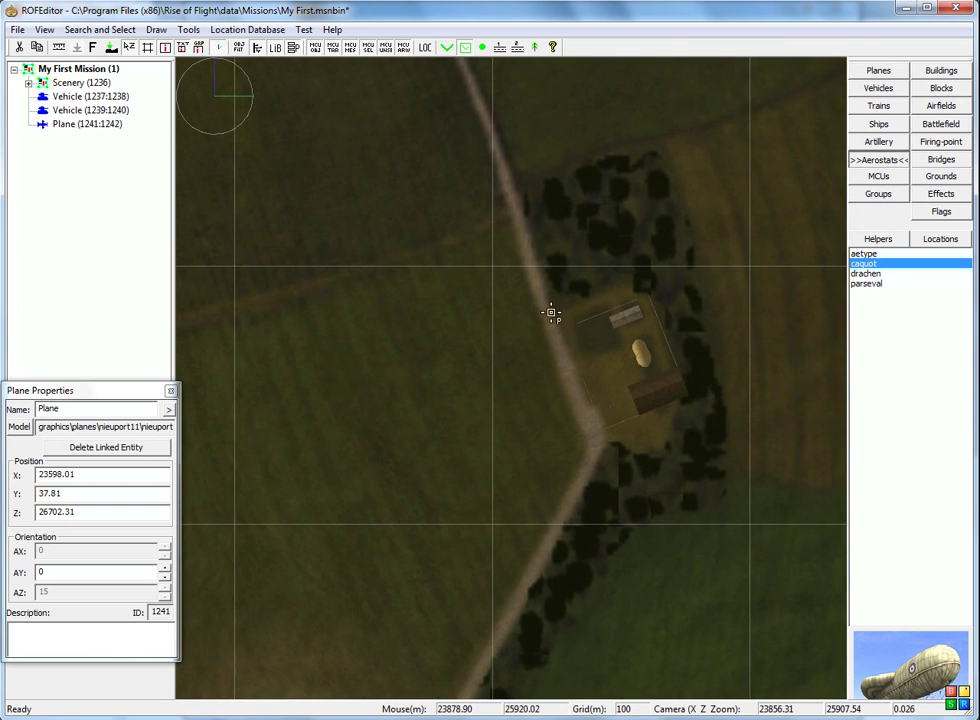
Place the caquot balloon beside the farm road and create its linked entity 1244
click(437, 313)
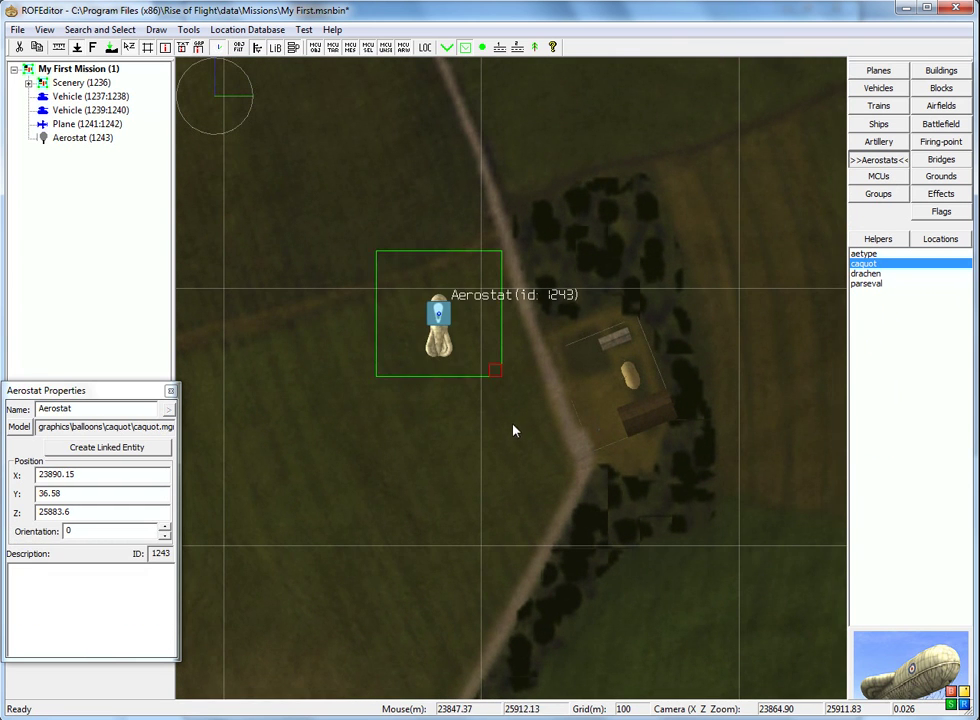
scroll(580, 328, down, 4)
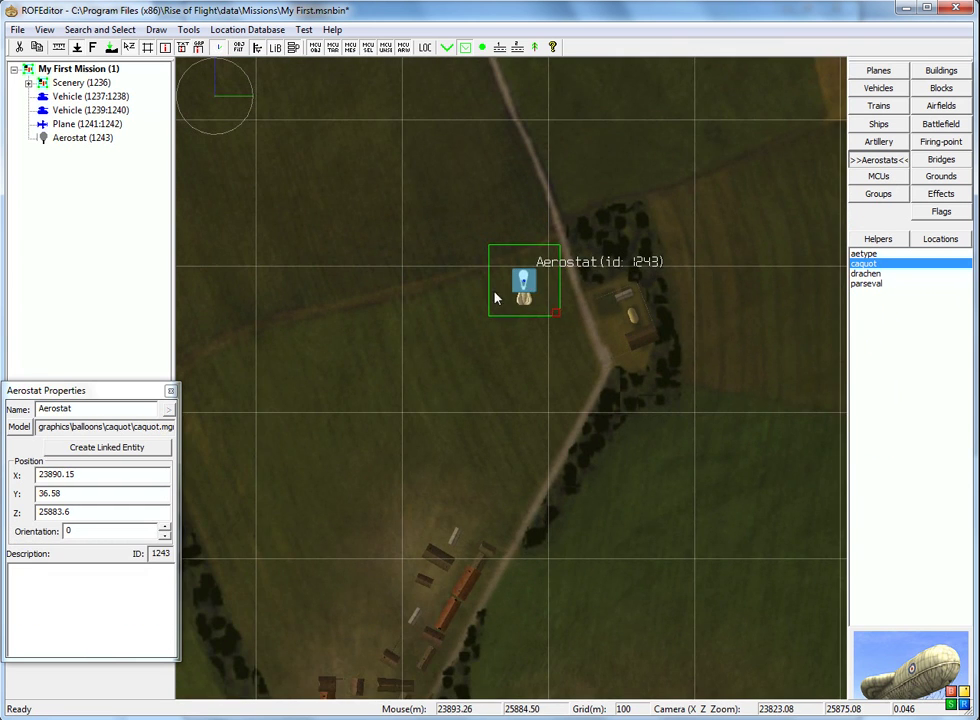
click(113, 450)
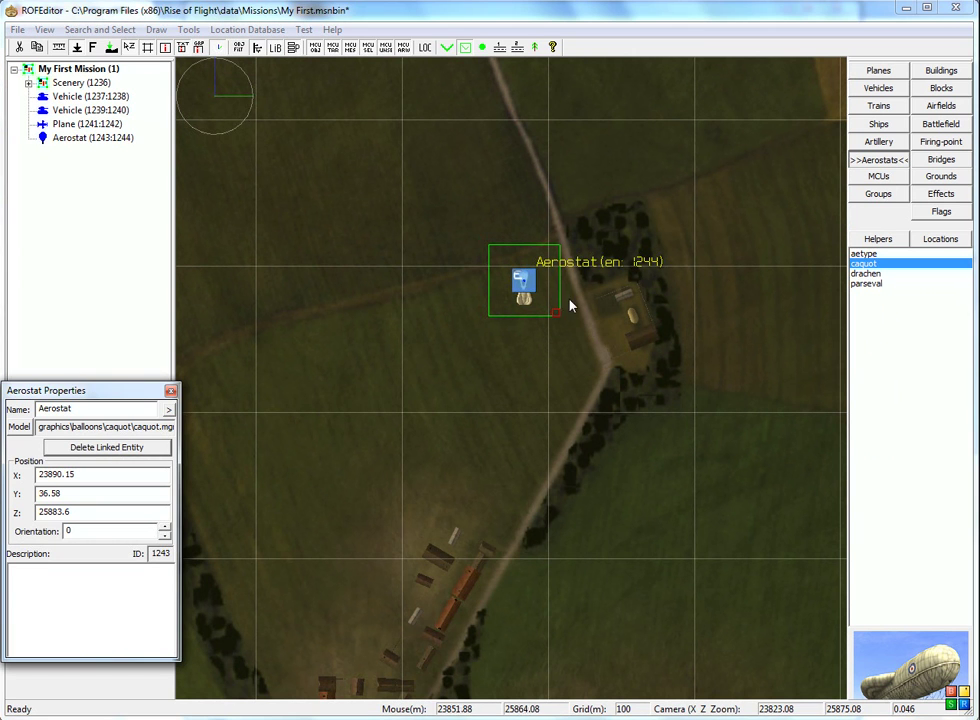
Set the caquot Aerostat's country to France
double_click(524, 284)
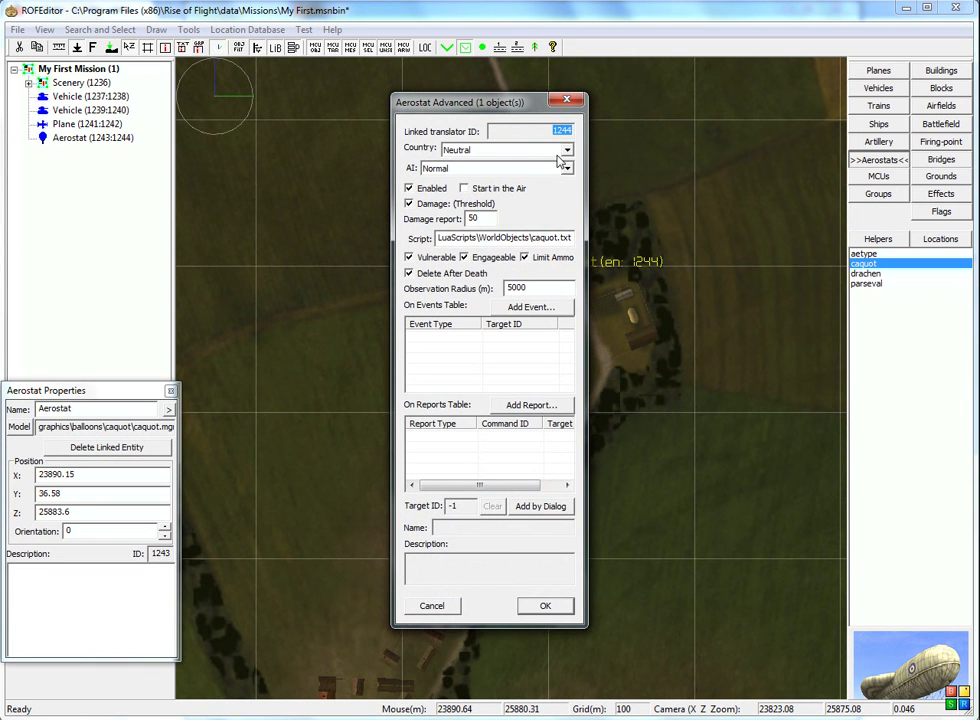
click(562, 150)
click(494, 175)
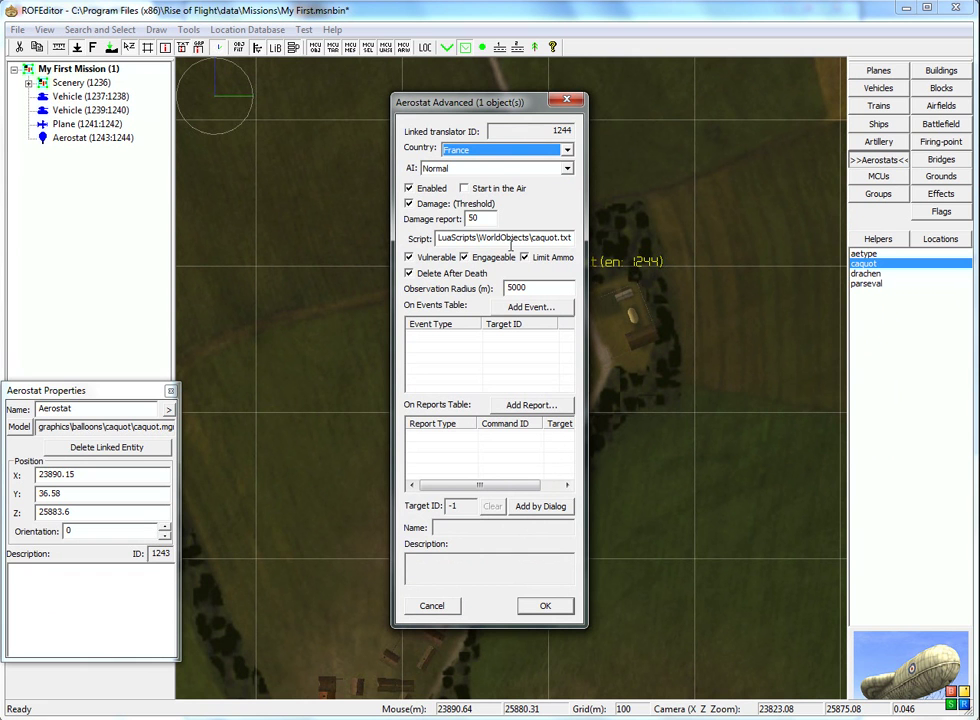
click(558, 605)
right_drag(619, 317, 563, 366)
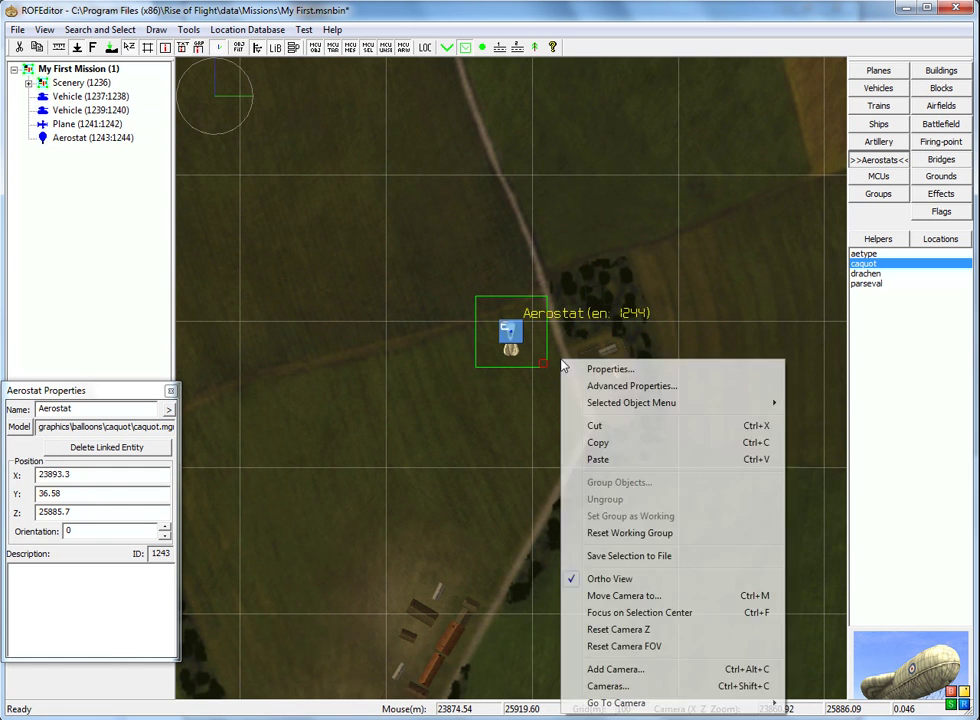
Pull the 3D camera back over the farm, then switch to Ortho top-down view
click(606, 579)
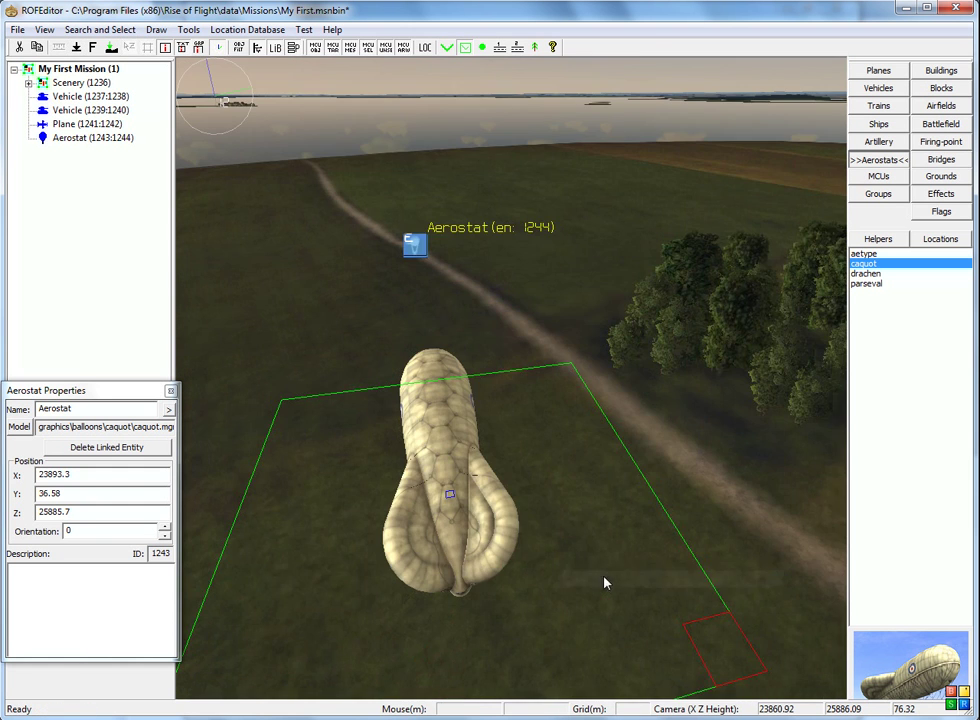
right_drag(547, 573, 597, 428)
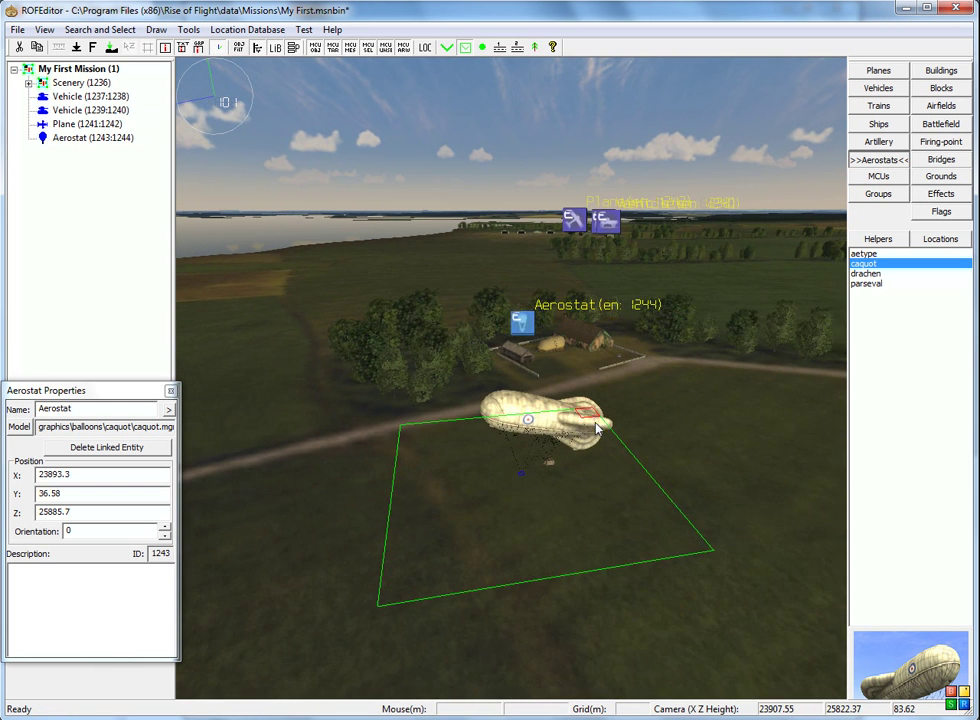
right_drag(658, 436, 517, 437)
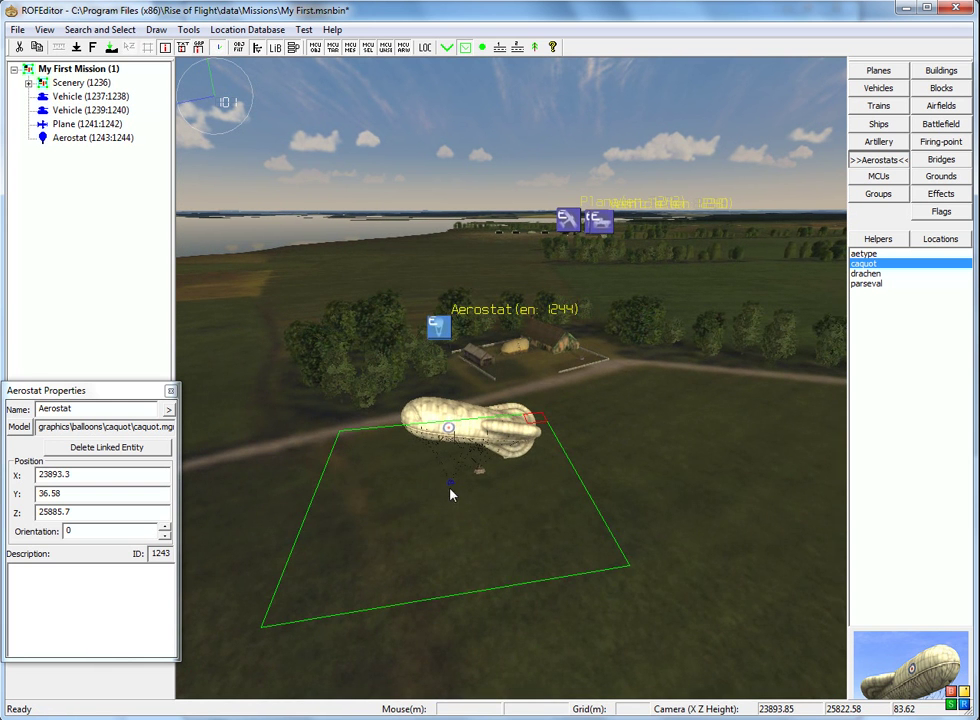
right_click(637, 394)
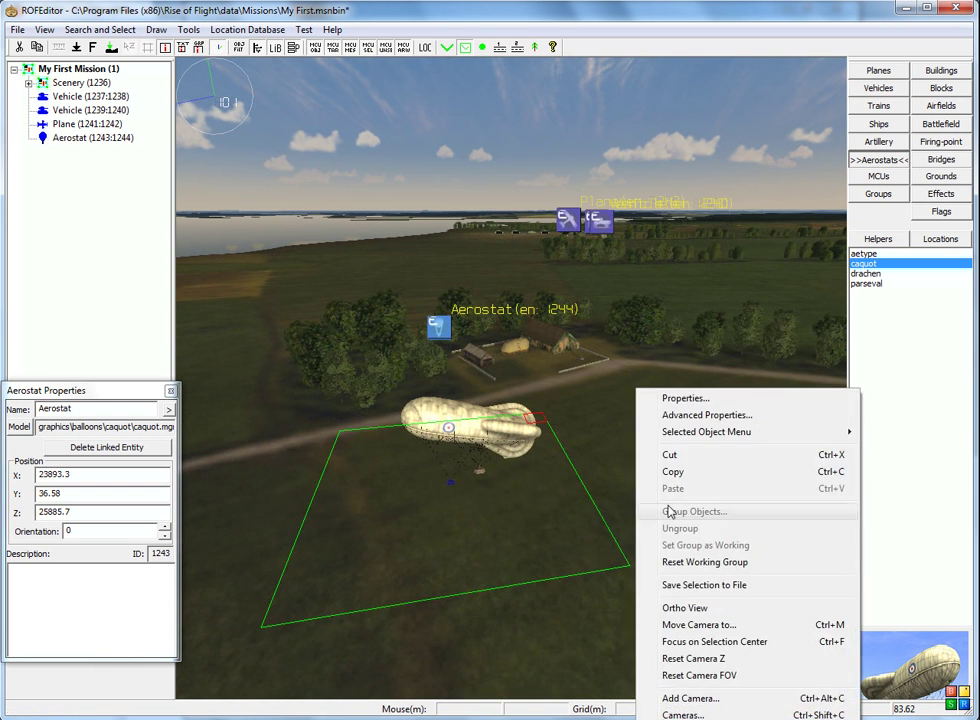
click(679, 608)
scroll(564, 433, up, 3)
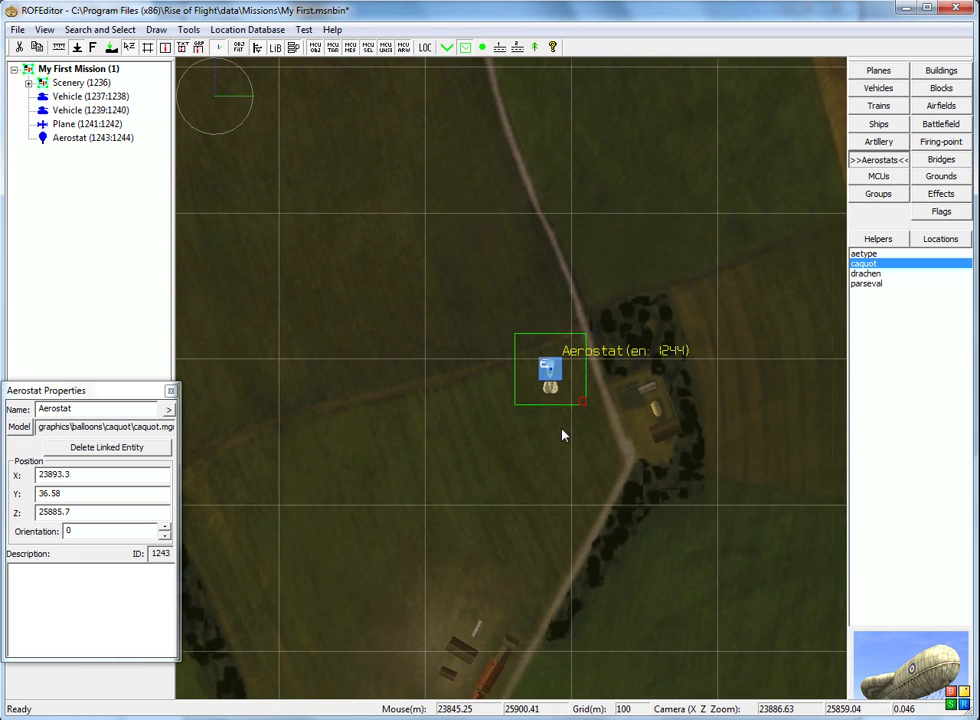
scroll(520, 374, up, 1)
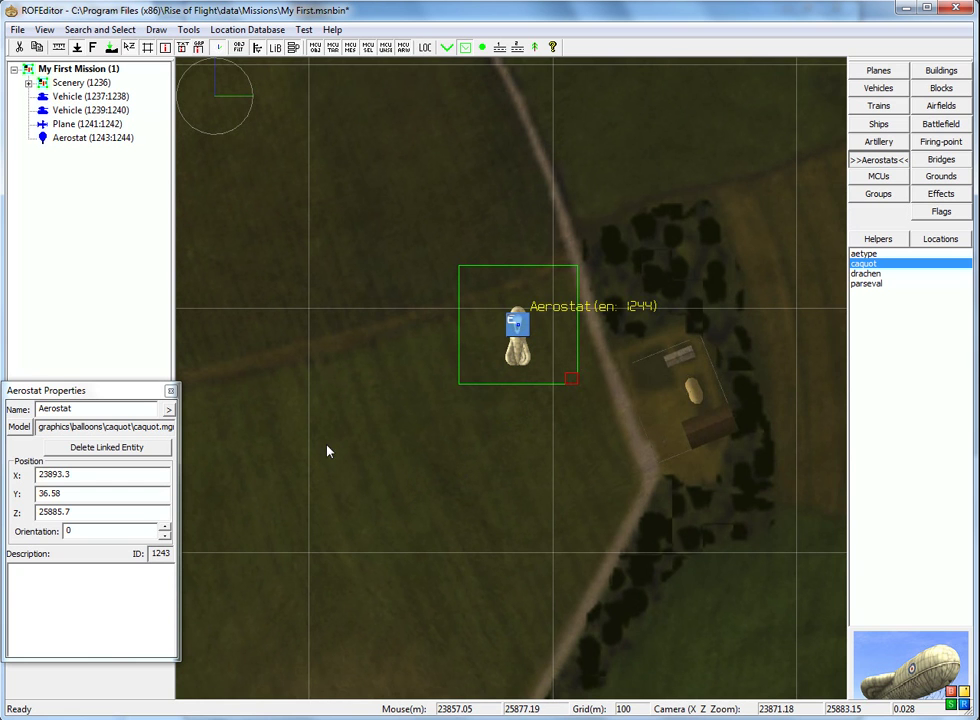
click(81, 474)
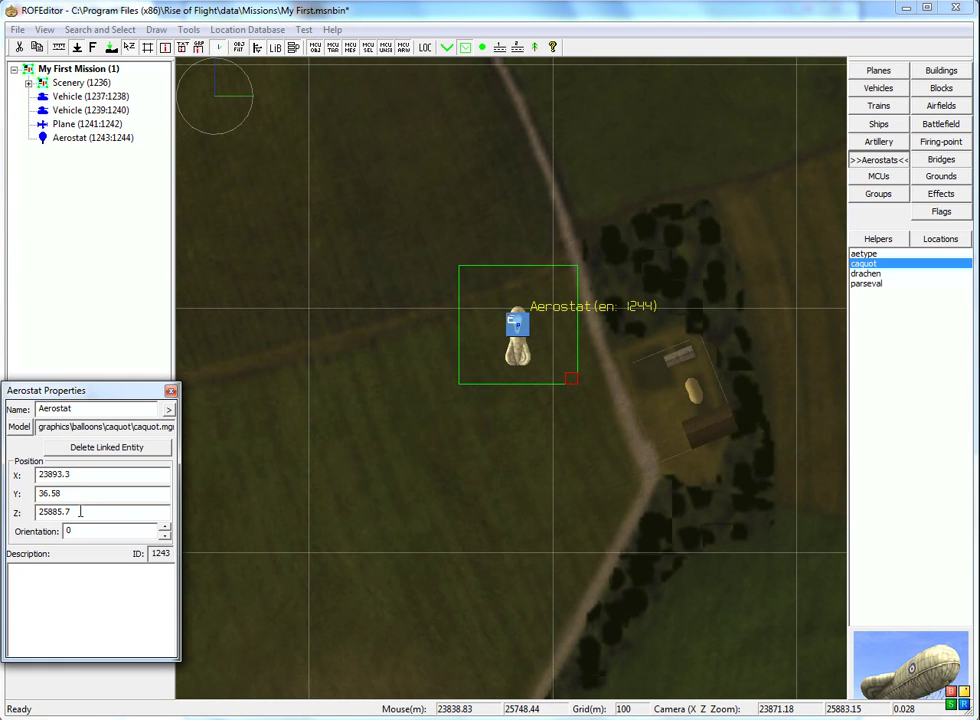
click(81, 512)
drag(79, 493, 28, 497)
scroll(591, 354, down, 5)
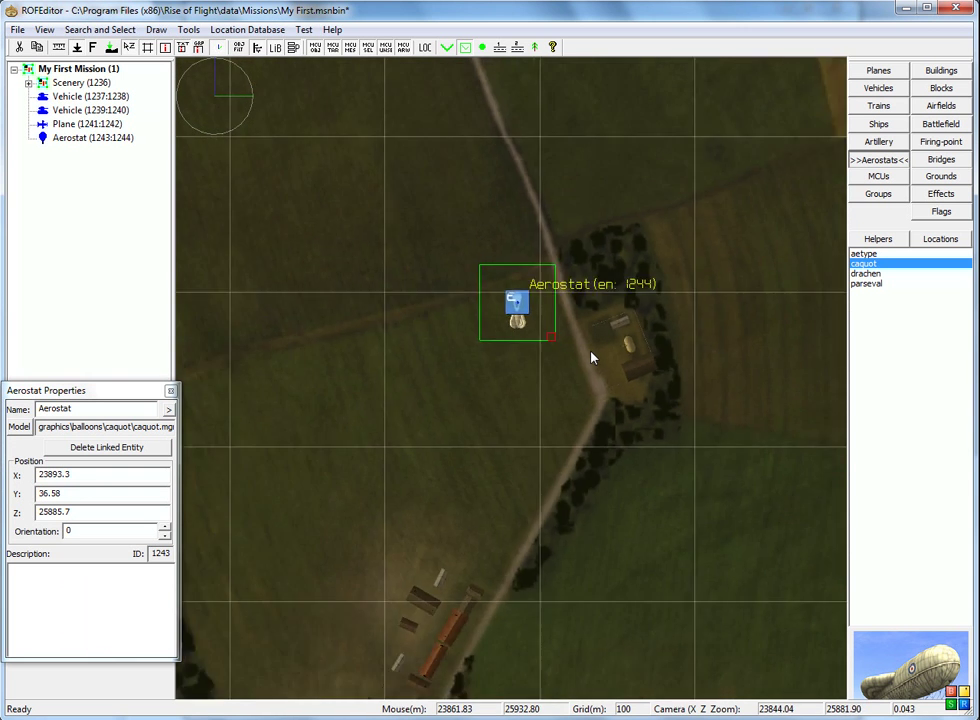
scroll(593, 356, down, 4)
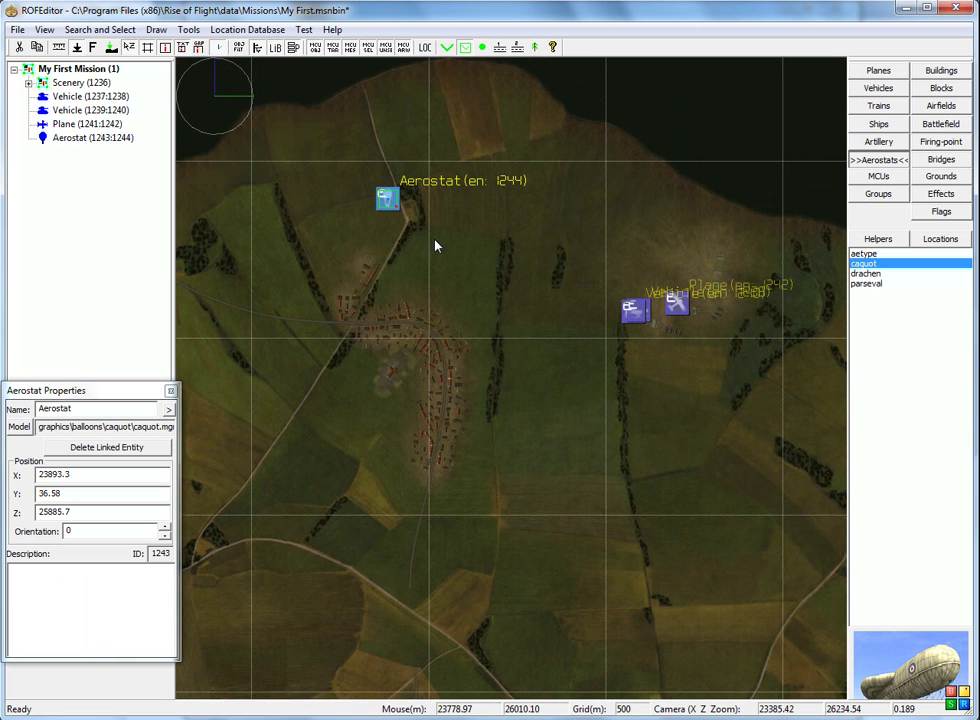
right_drag(558, 278, 597, 314)
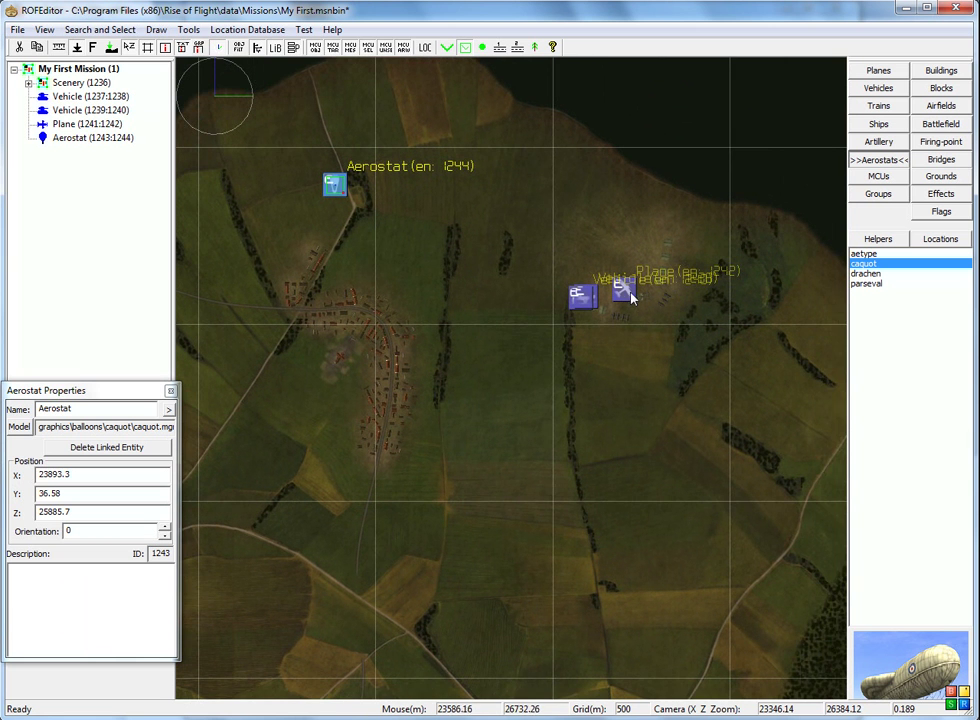
click(625, 292)
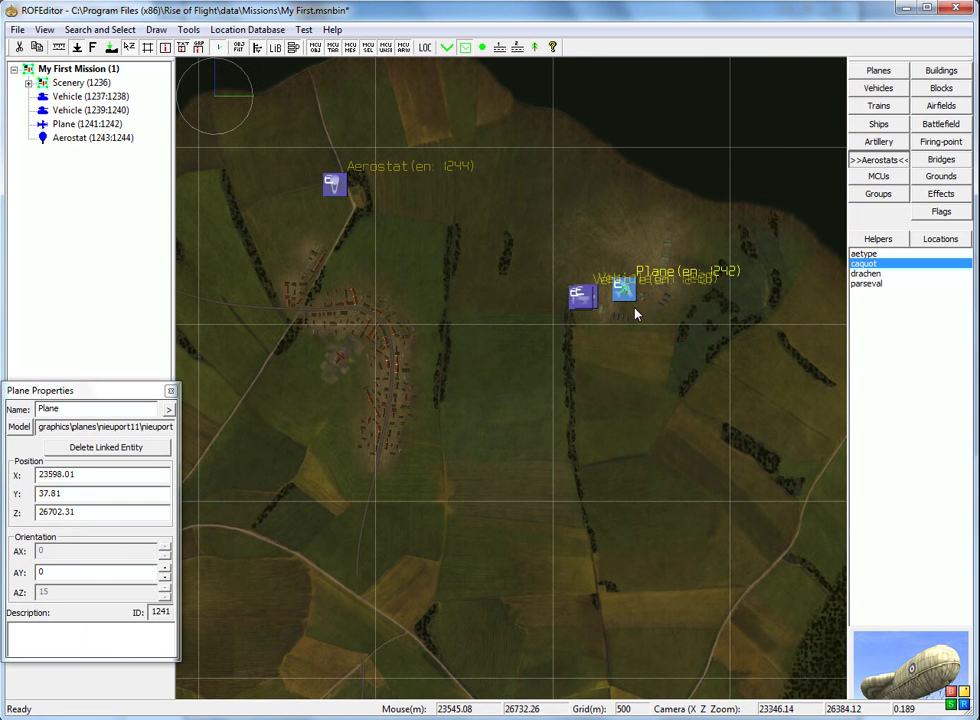
scroll(555, 431, down, 5)
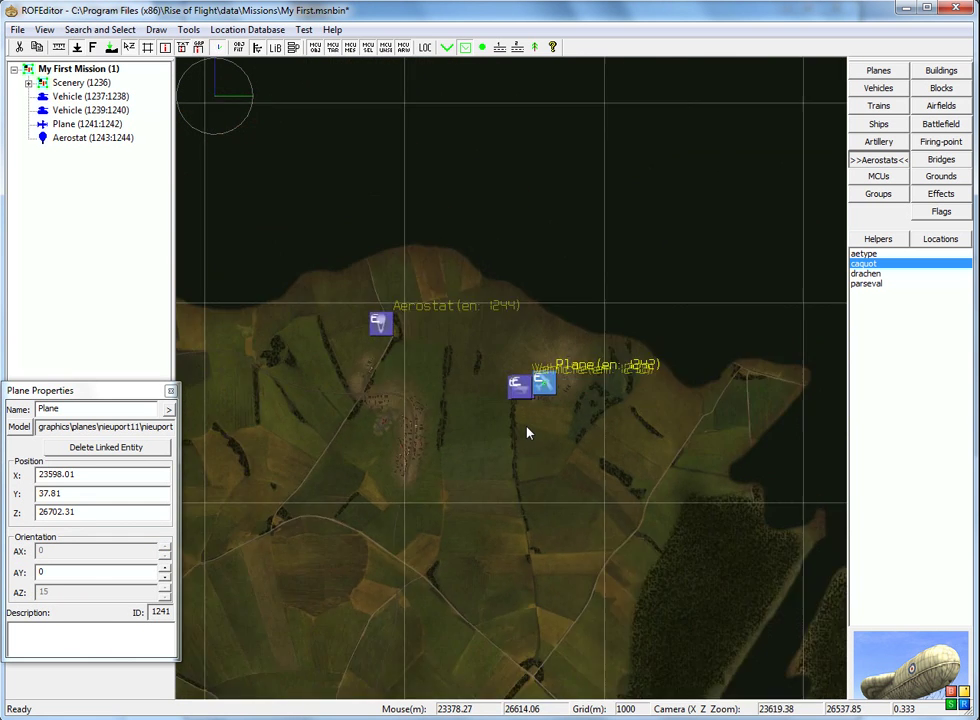
scroll(528, 432, up, 5)
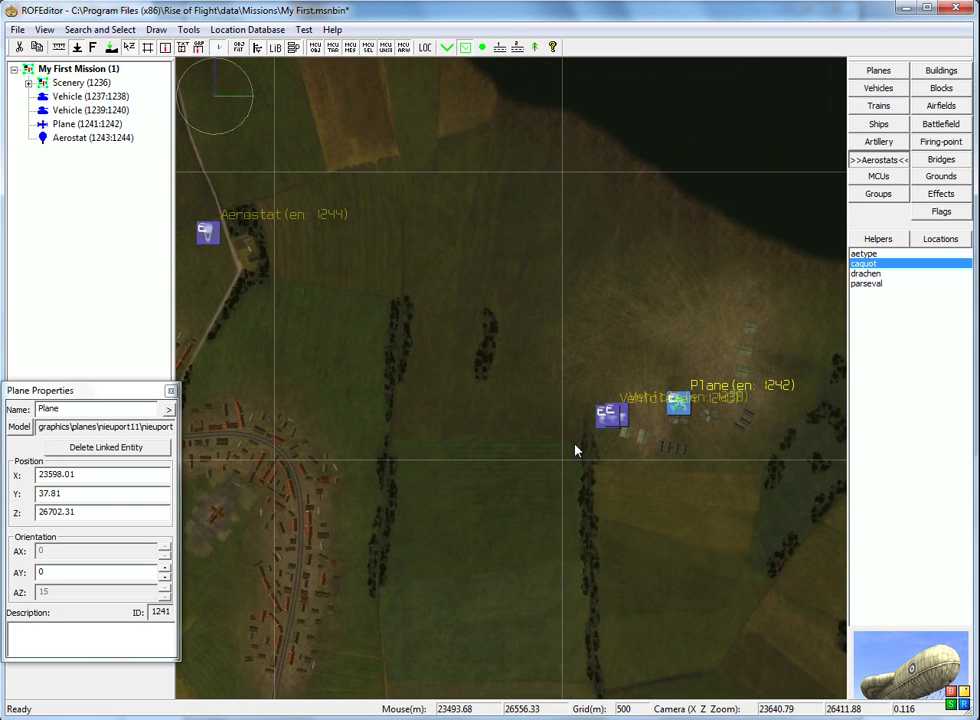
right_drag(576, 451, 445, 285)
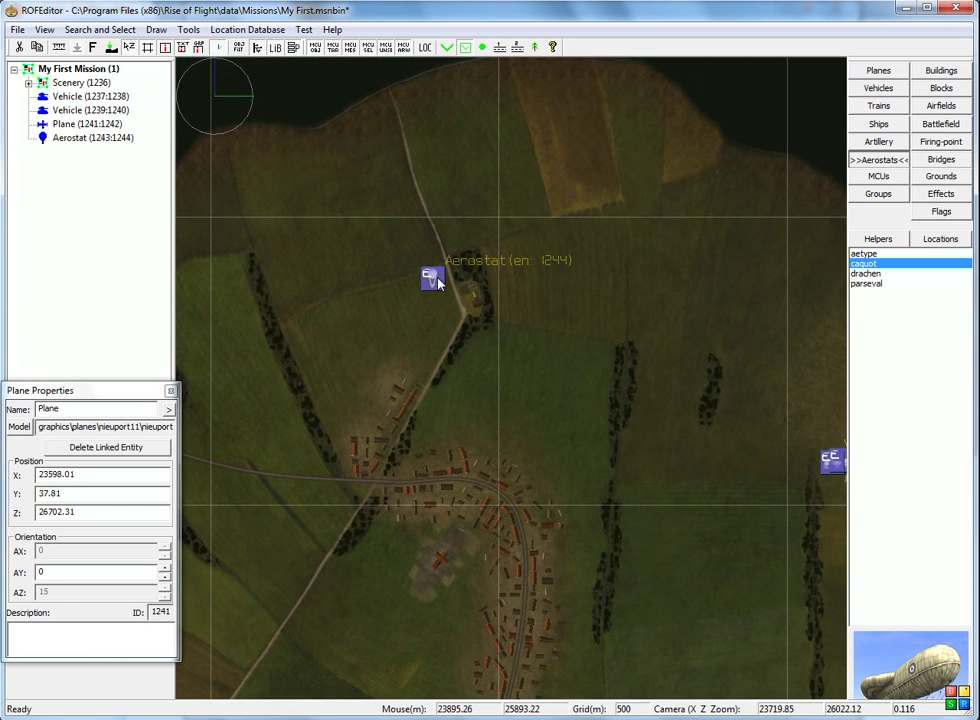
click(437, 283)
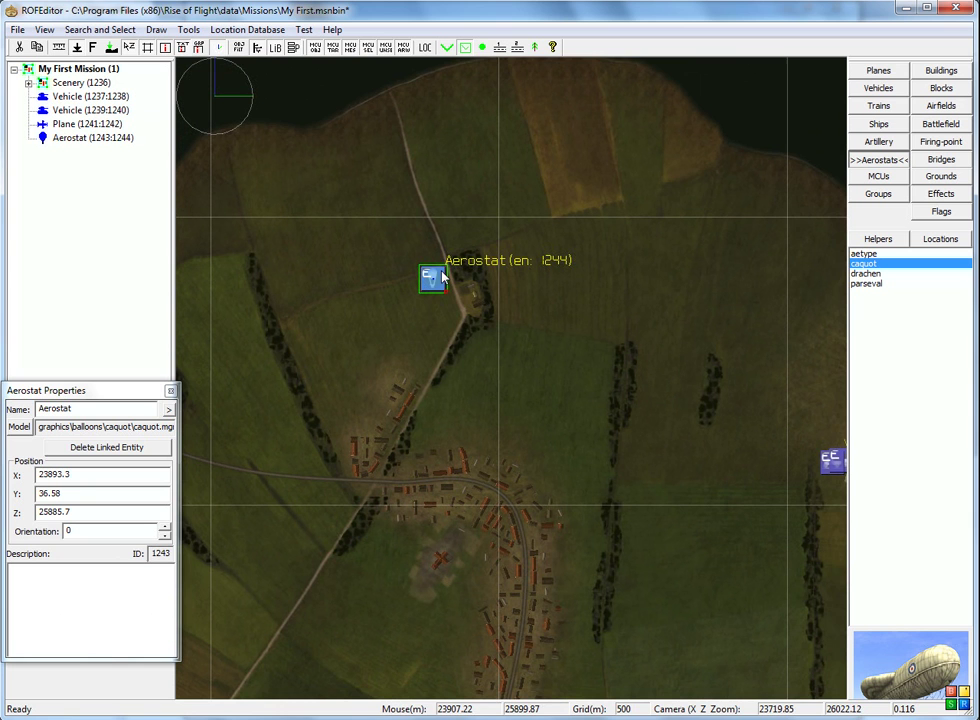
Enter a new Y height for the aerostat to raise it toward 1000 m
double_click(60, 493)
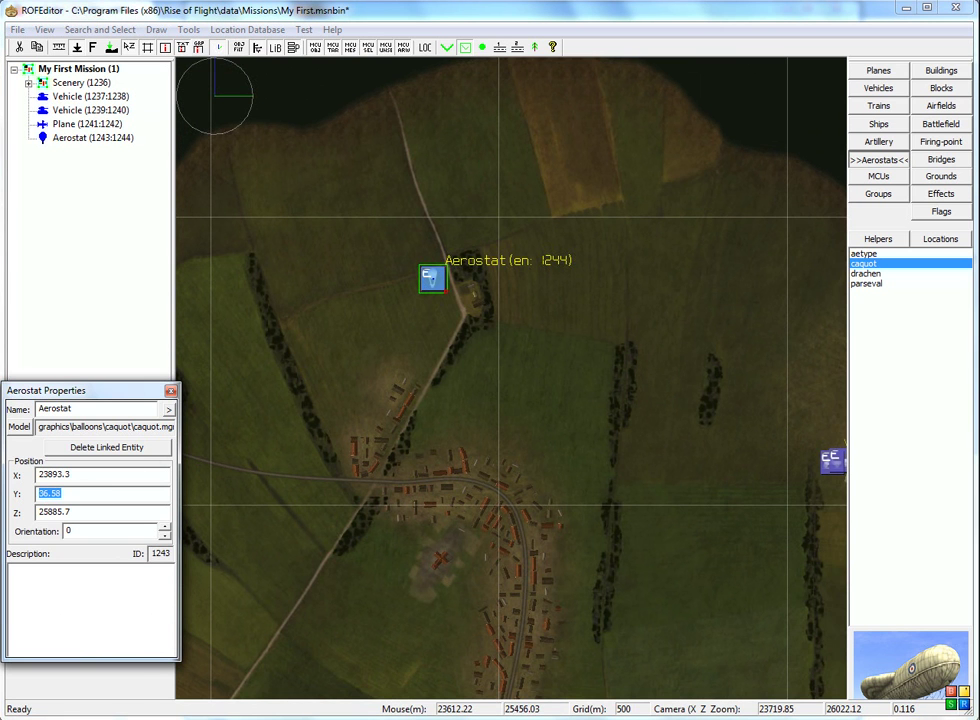
text(1000)
click(436, 283)
Check the raised balloon in perspective view, then return to Ortho view zoomed in
right_click(435, 286)
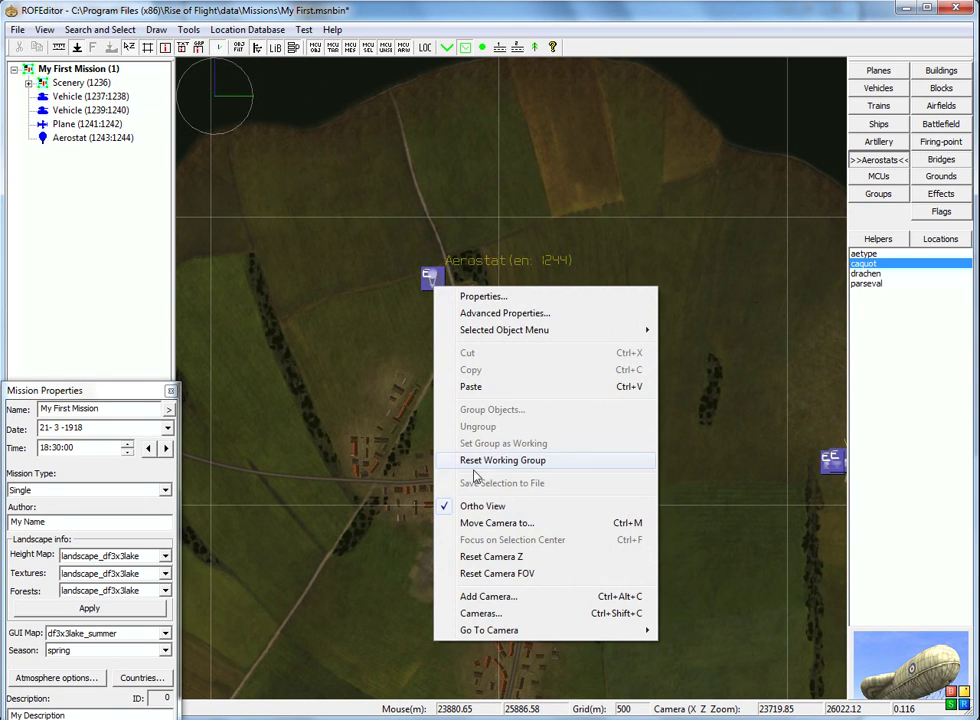
click(480, 506)
right_drag(538, 443, 449, 212)
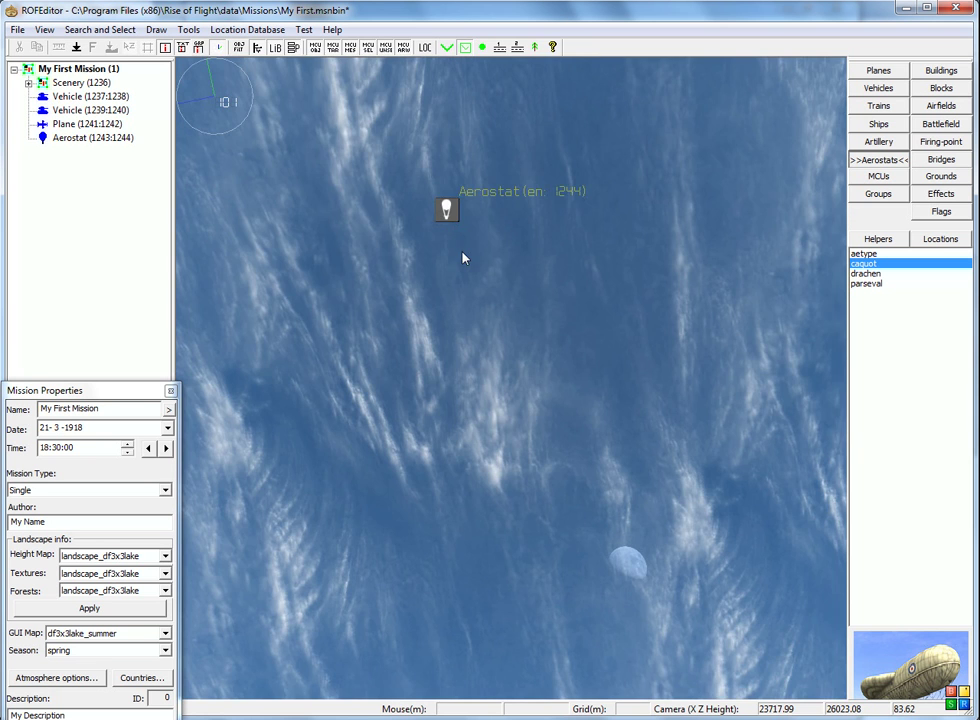
right_drag(463, 258, 442, 490)
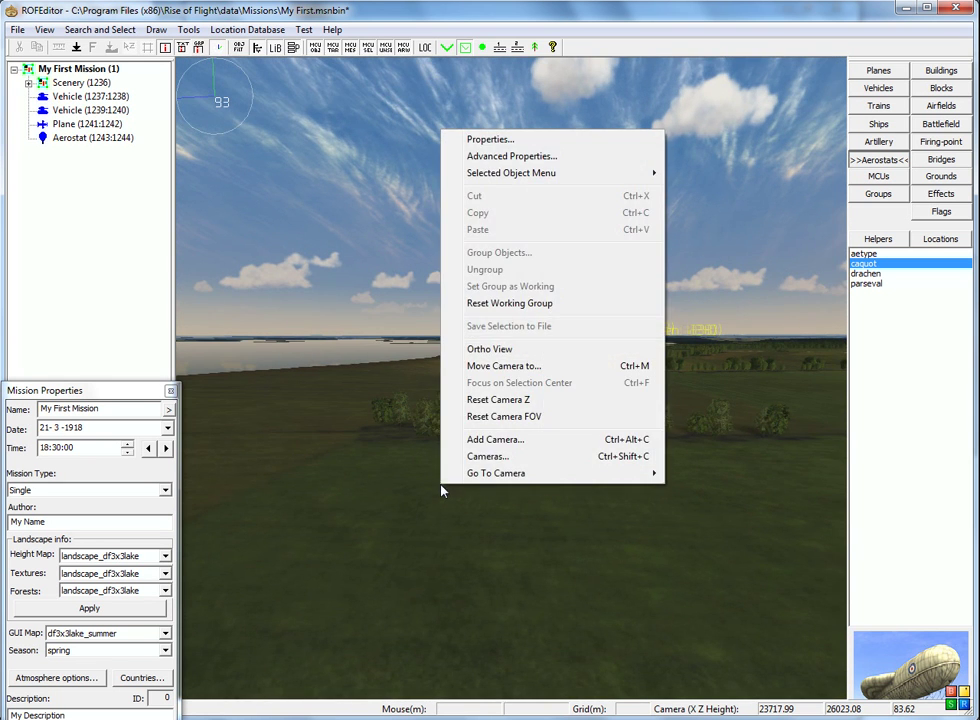
click(508, 349)
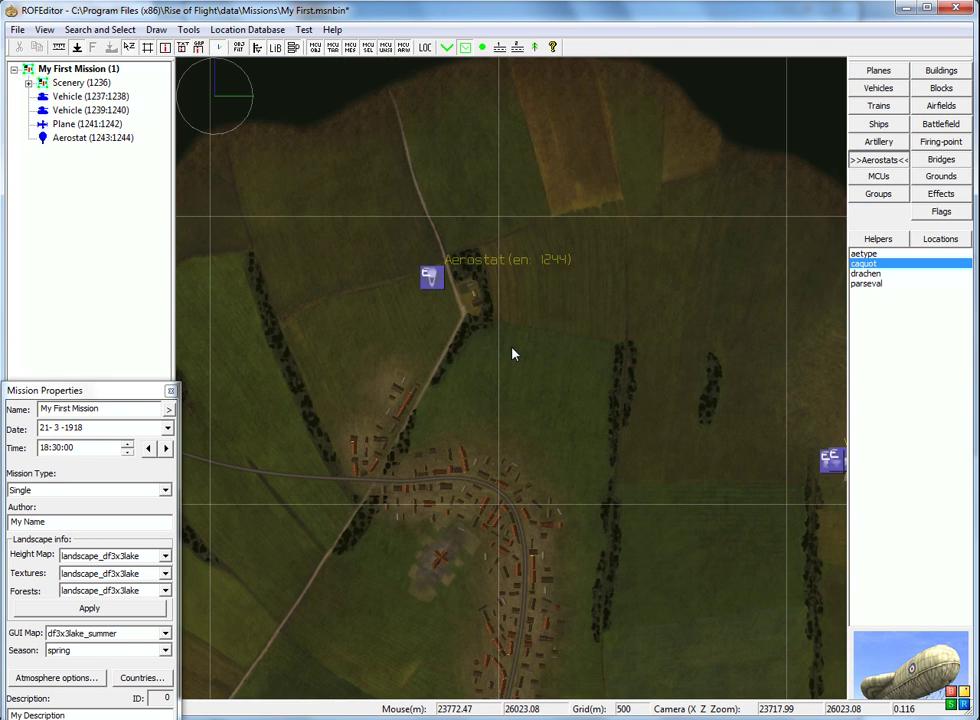
scroll(534, 337, up, 2)
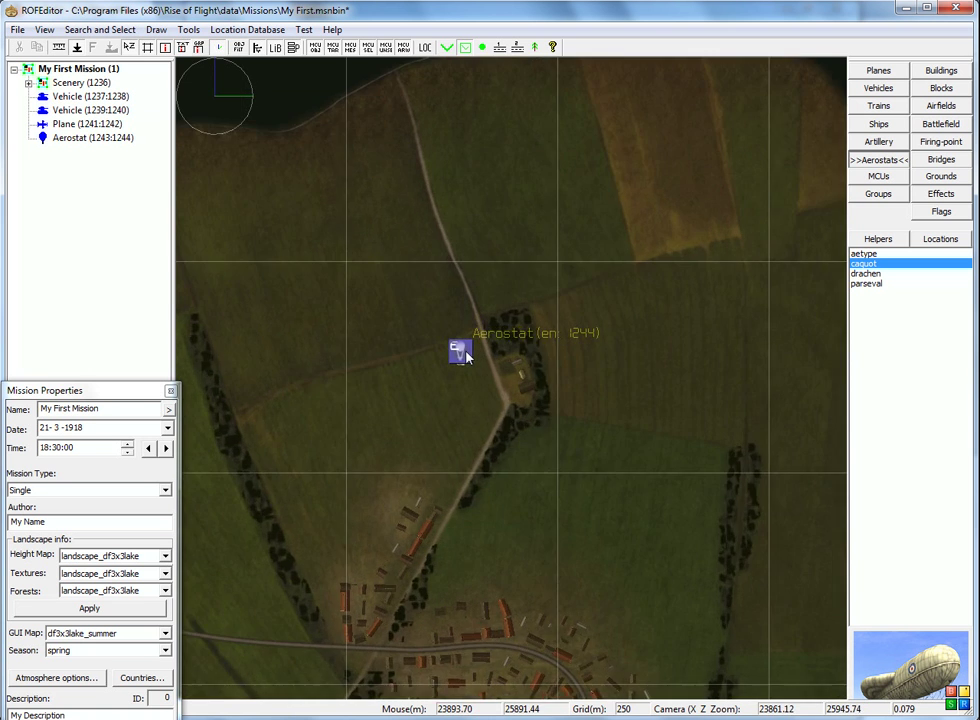
scroll(463, 355, up, 10)
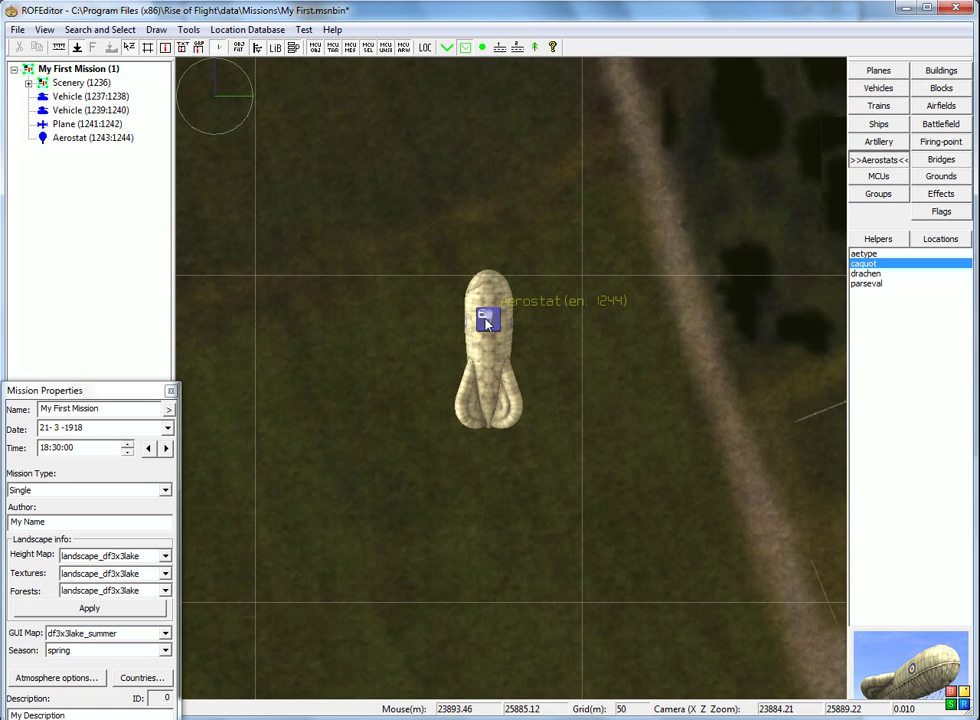
Use Look from This Object on the caquot Aerostat to view from 1000 m up
click(486, 320)
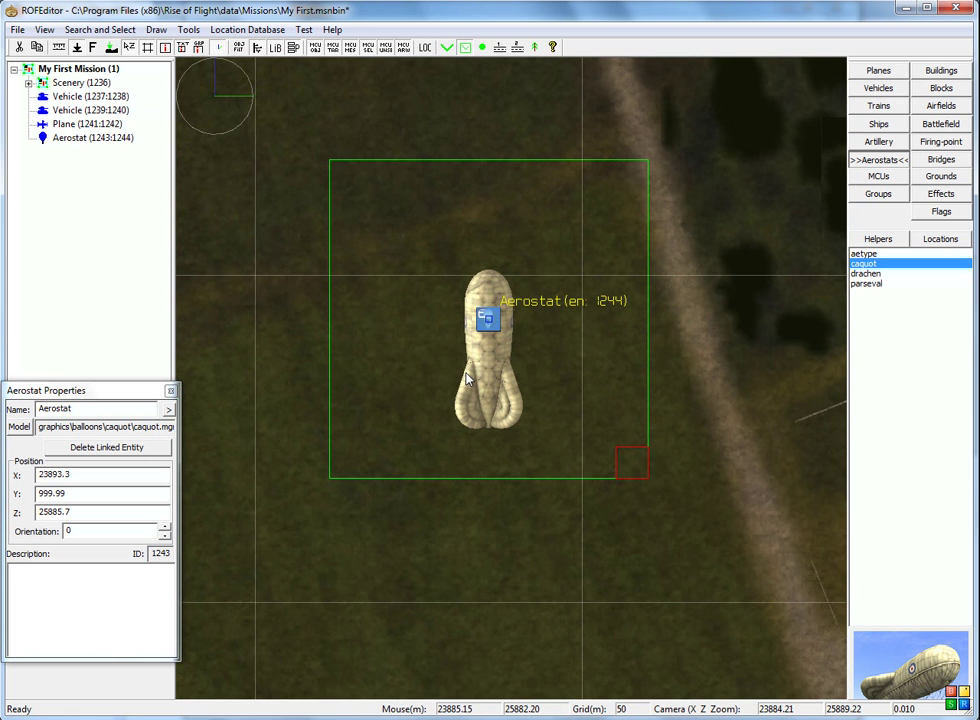
right_click(487, 321)
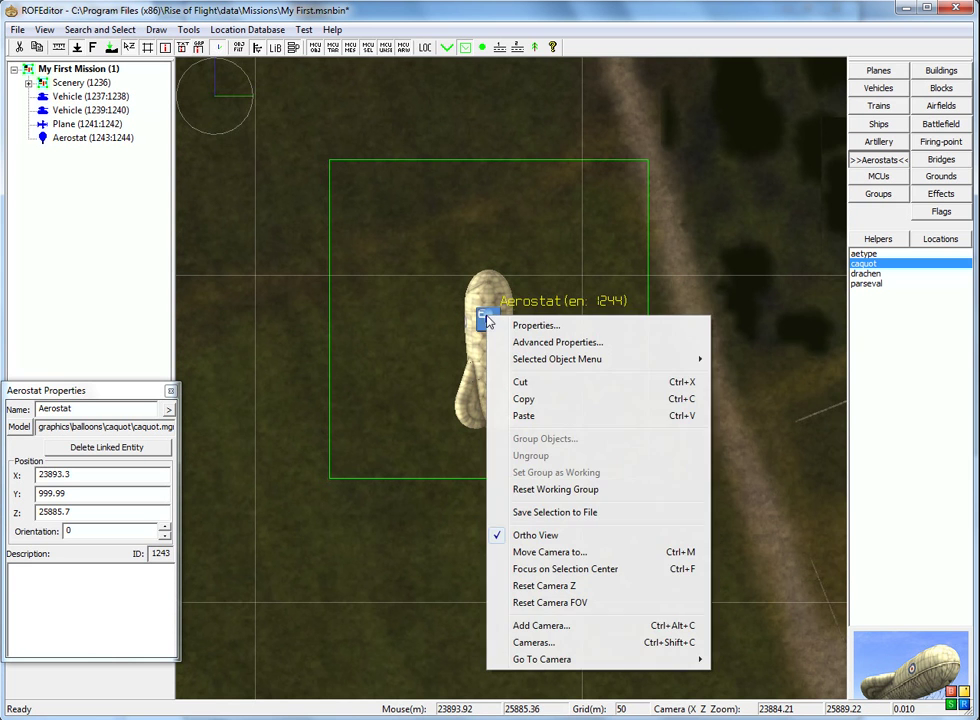
mouse_move(553, 358)
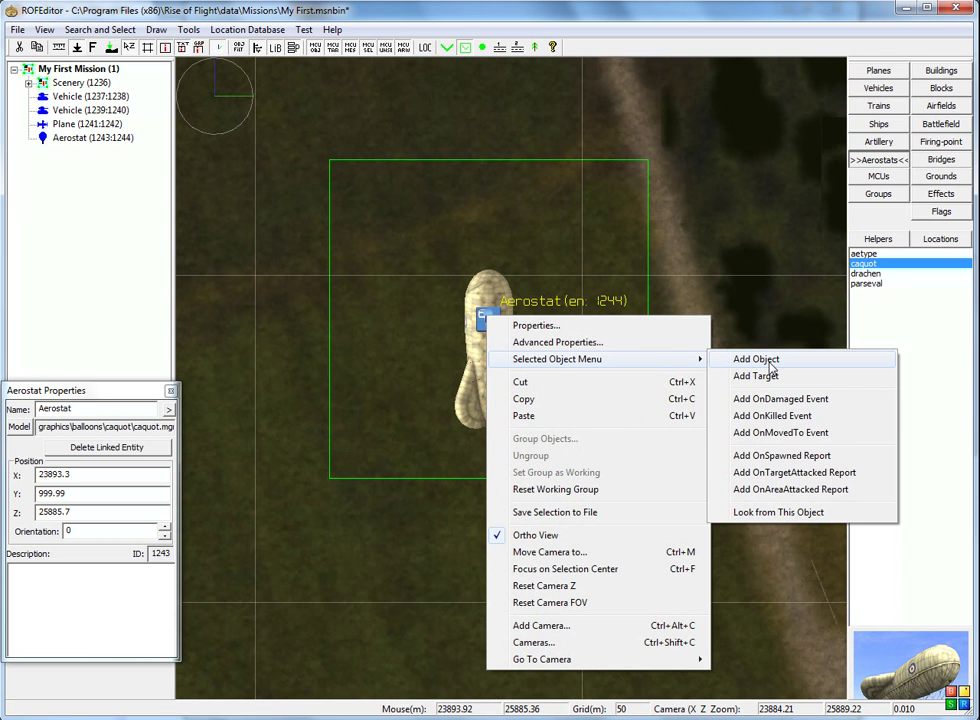
click(777, 514)
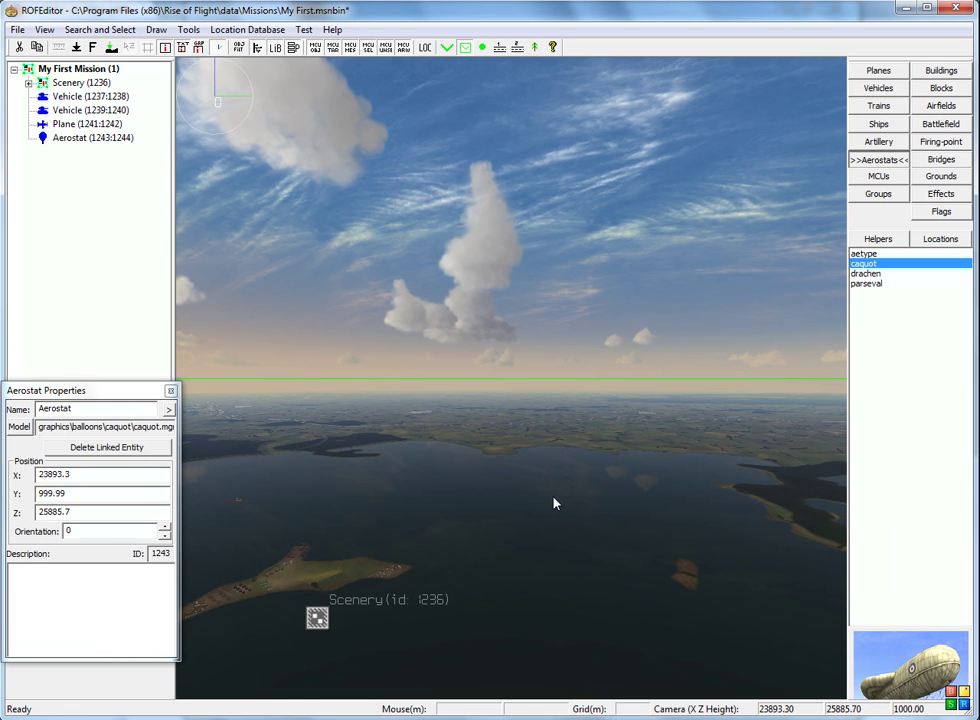
Orbit and zoom the camera out until the Caquot balloon appears high above the lake at 999.99 m
right_drag(553, 501, 541, 517)
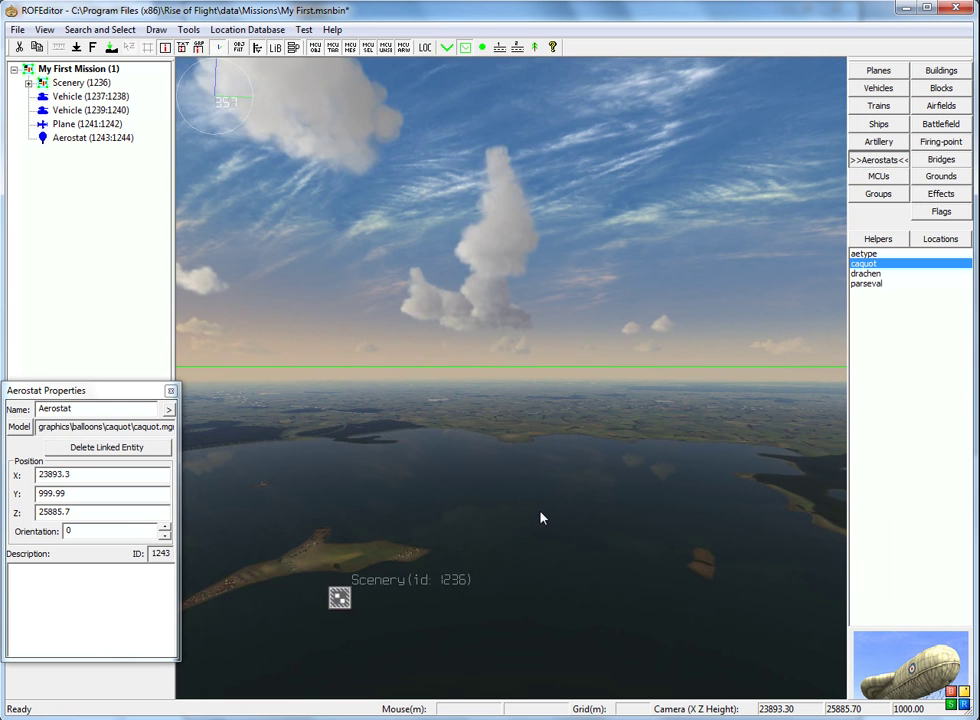
scroll(541, 512, down, 3)
scroll(540, 512, up, 3)
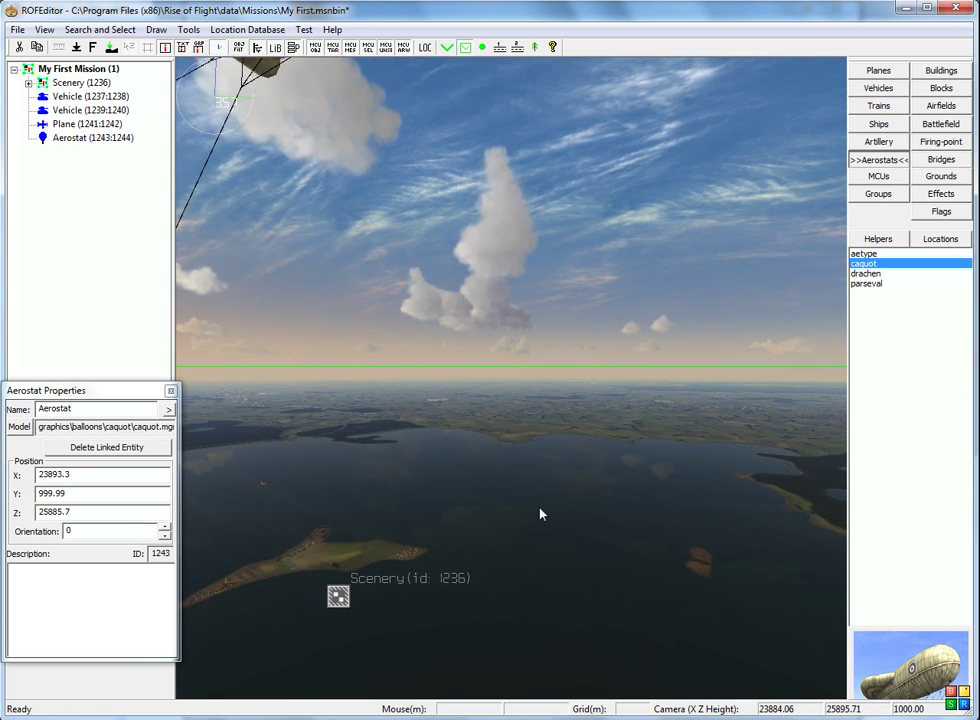
scroll(540, 512, down, 4)
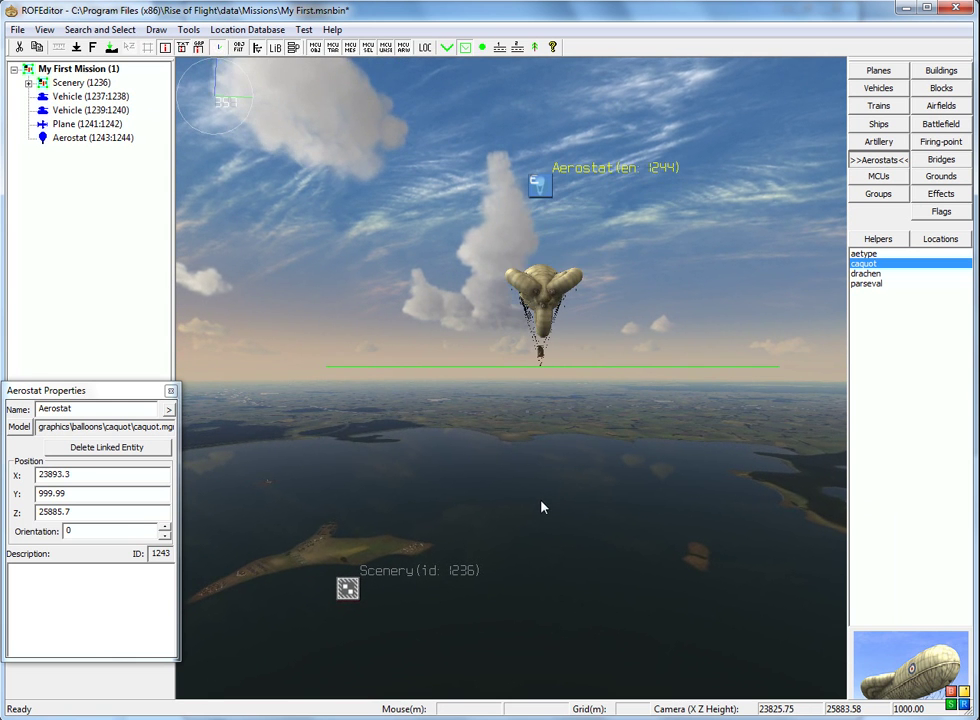
right_drag(541, 507, 525, 446)
scroll(497, 523, down, 3)
scroll(527, 455, up, 5)
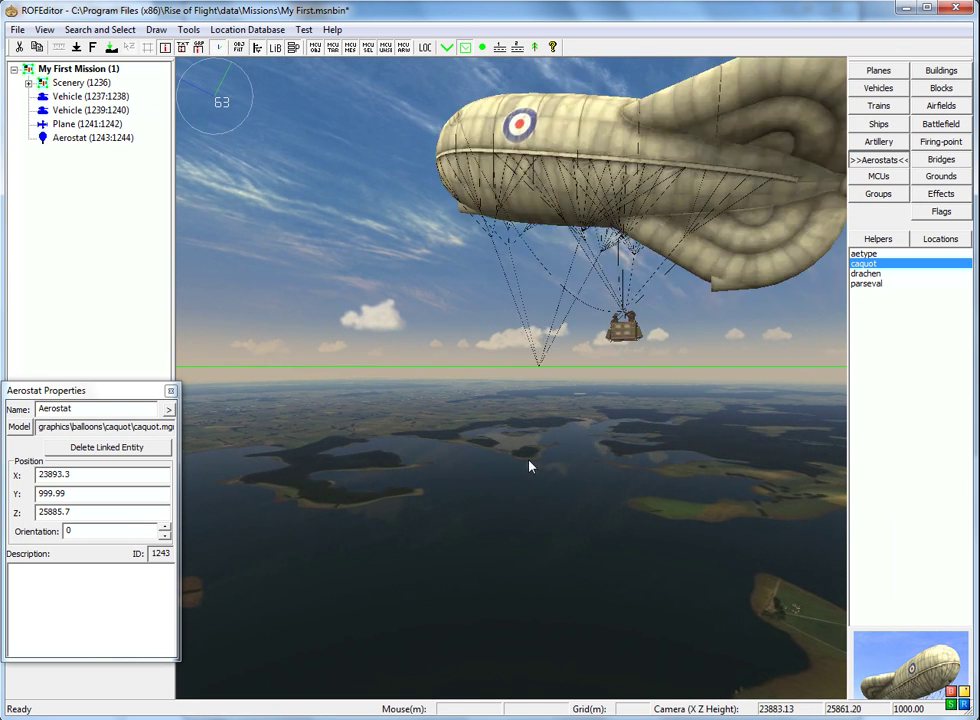
scroll(528, 455, down, 5)
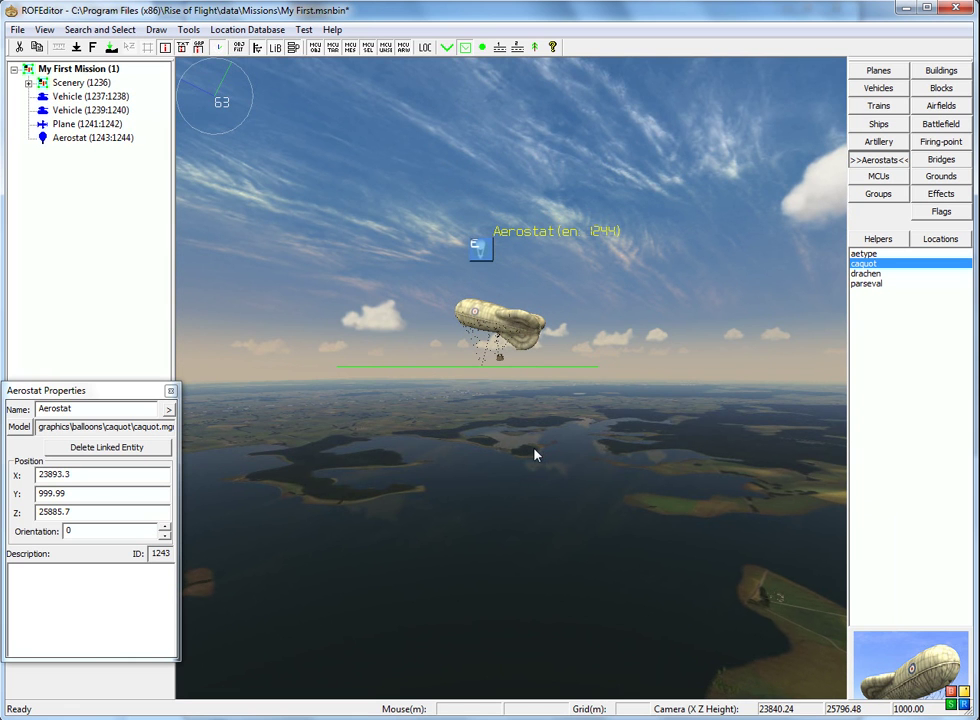